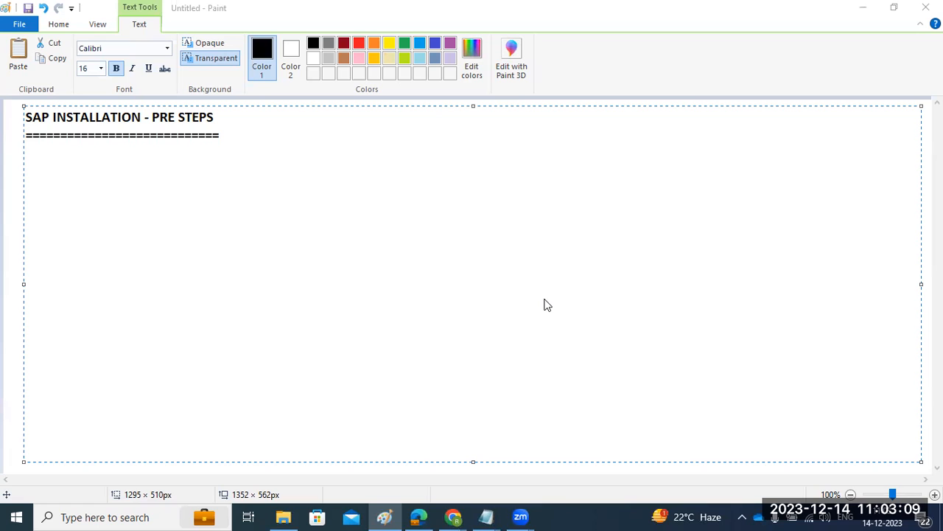
Add the heading "SOFTWARES" below the underlined title, followed by a blank line.
click(75, 163)
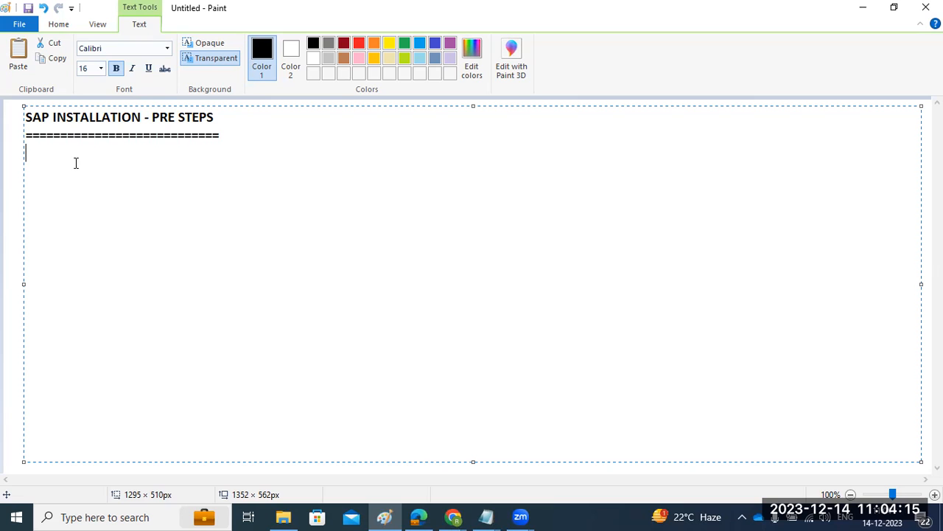
text(SOFTWARES)
key(Return)
key(Return)
Write the first numbered item as "1)SWPM (Software provisioning manager)" under the SOFTWARES heading.
text(1))
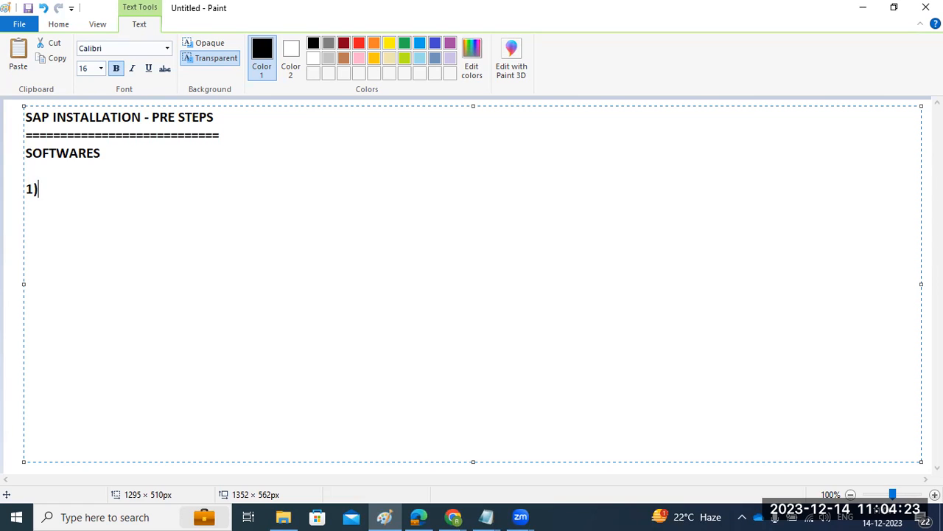
text(SWPM (Software provisioning manager))
key(Return)
Continue the numbered list with the items "2)EXPORTS" and "3)KERNEL".
text(2))
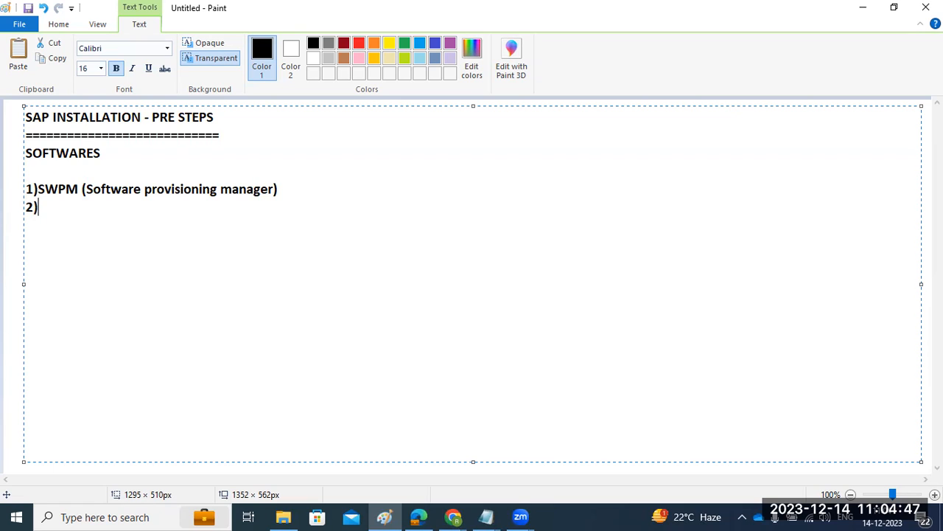
text(EXPORTS)
key(Return)
text(3))
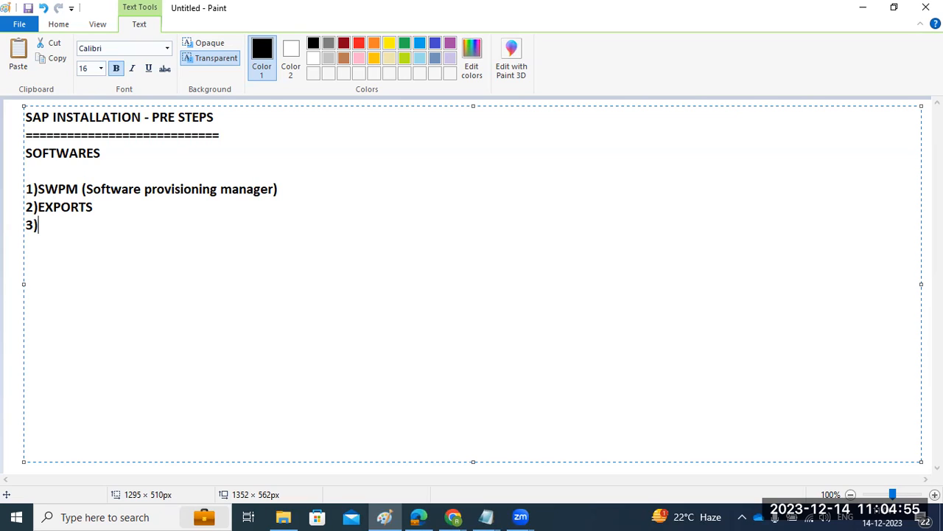
text(KERNEL)
key(Return)
Complete the numbered list with the items "4)DB and DB client" and "5)SAP HOSTAGENT".
text(4))
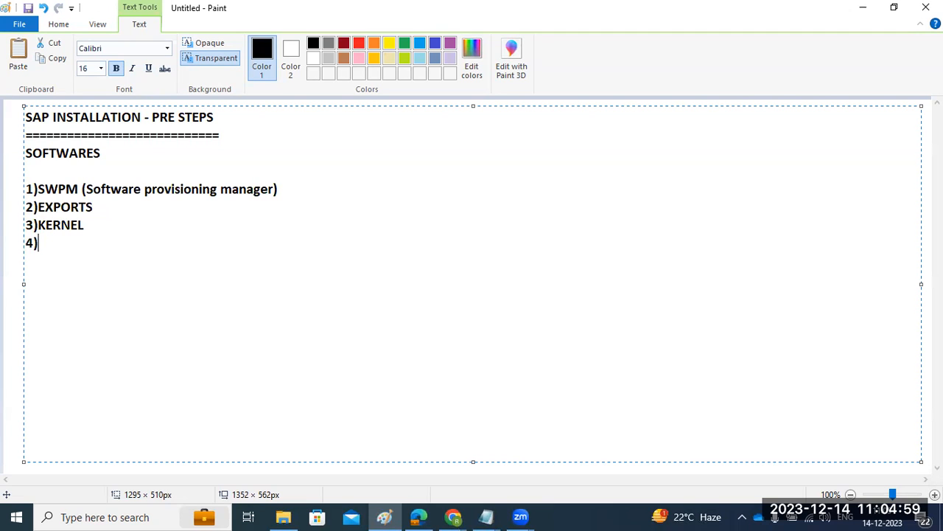
text(DB and )
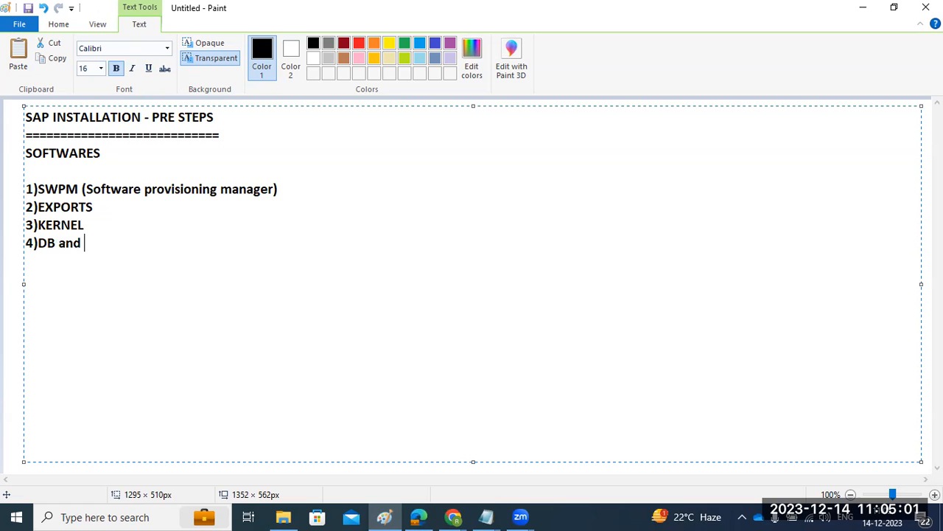
text(DB client)
key(Return)
text(5)S)
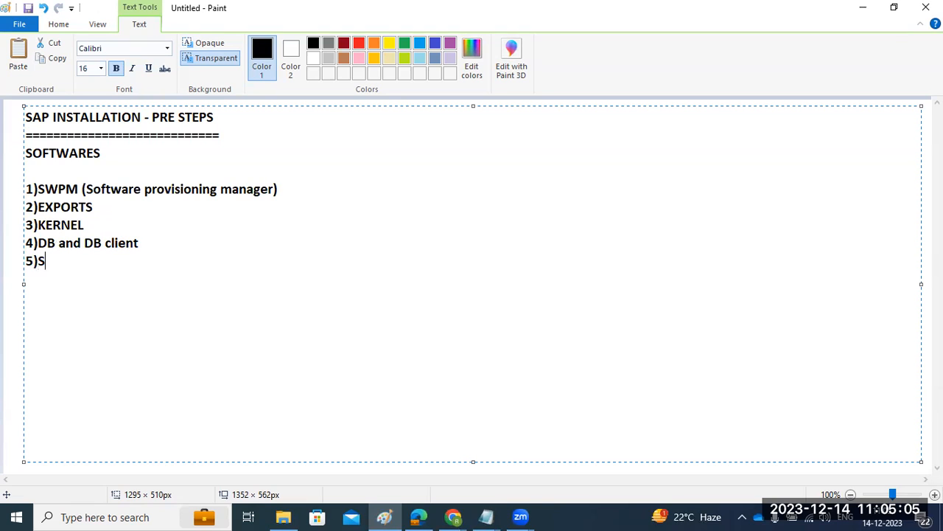
text(AP HOSTA)
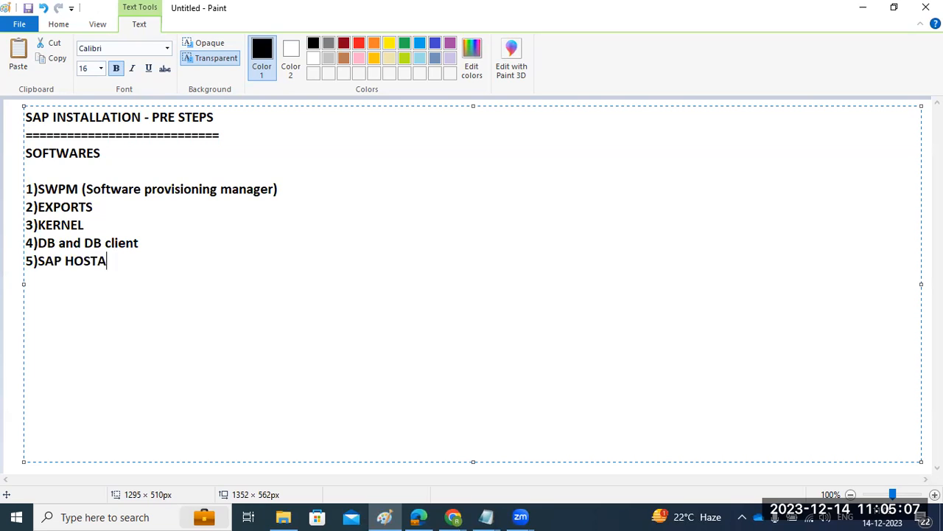
text(GENT -)
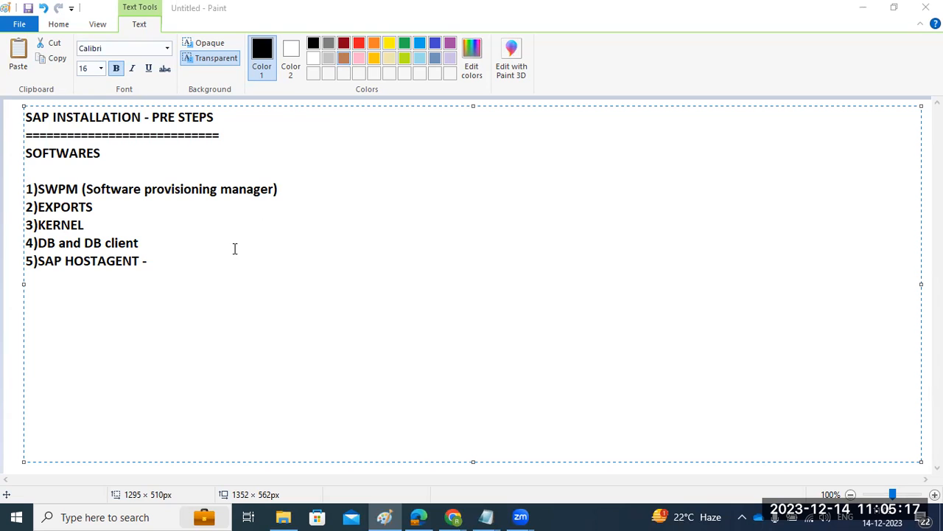
click(181, 259)
key(BackSpace)
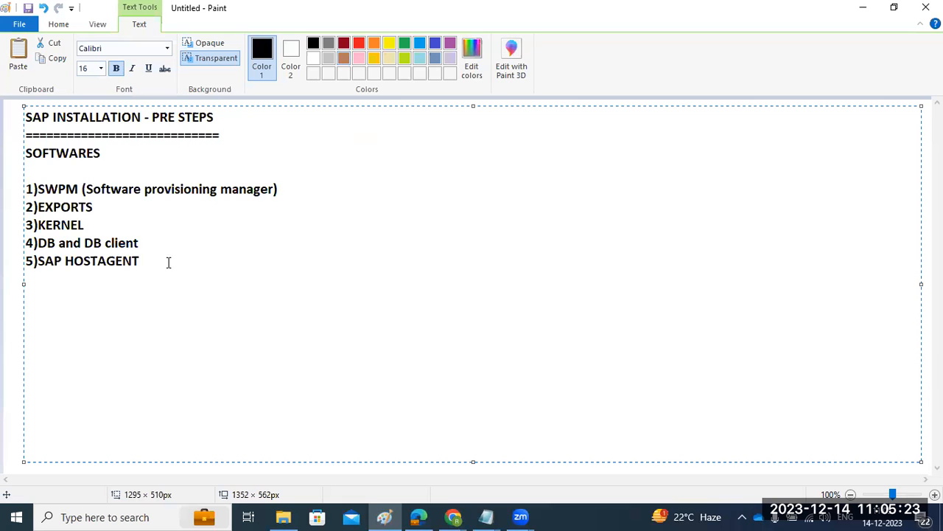
Append the product list "SAp ECC,NW,S4HANA,CRM,BW,SRM,FIORI" to the end of the title's underline row.
click(246, 136)
text(SAp ECC,NW)
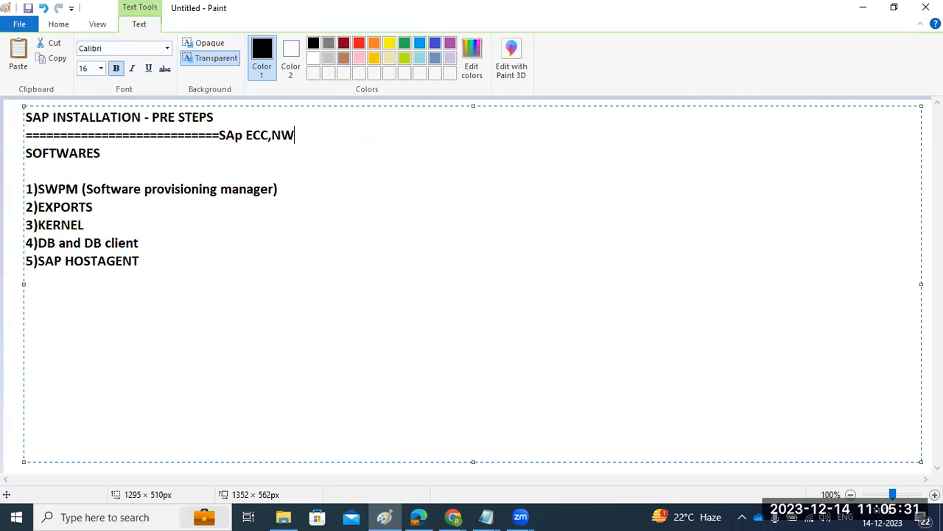
text(,S4HANA,CRM)
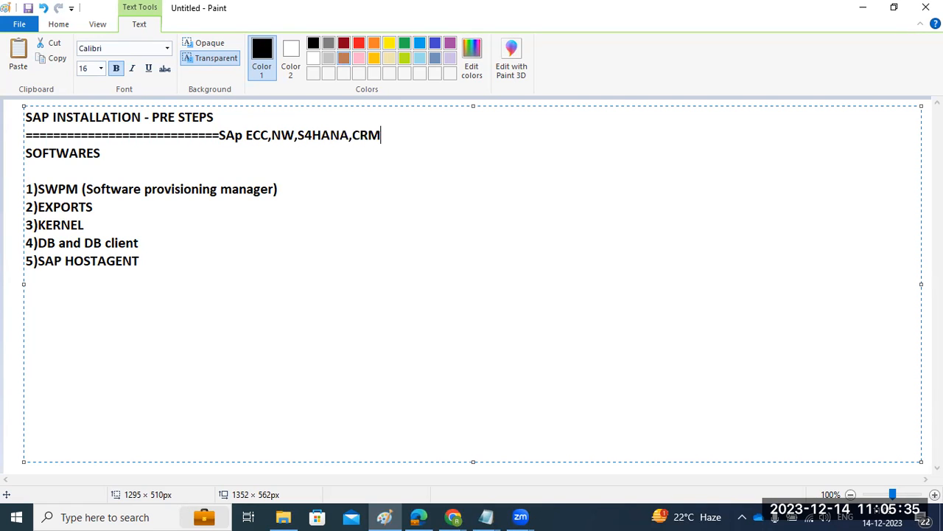
text(,BW,SRM,)
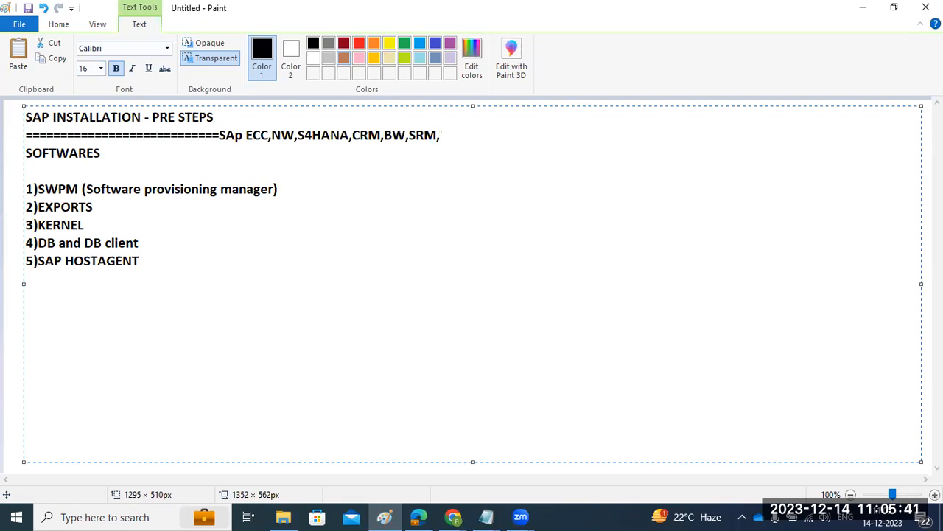
text(FIORI)
Extend the EXPORTS item with the product list "- ECC, NW,S4HANA,CRM,etc..".
click(116, 204)
text(-)
text(ECC)
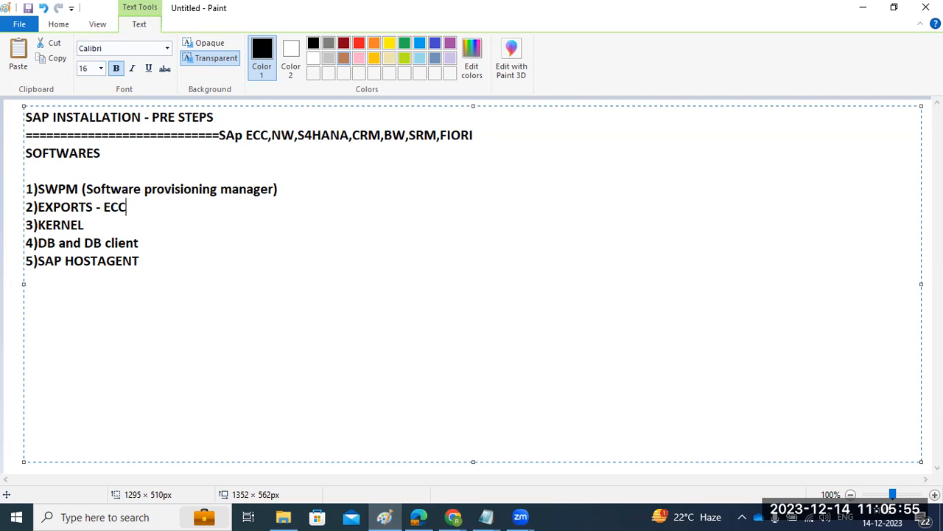
text(, NW,S4HANA,C)
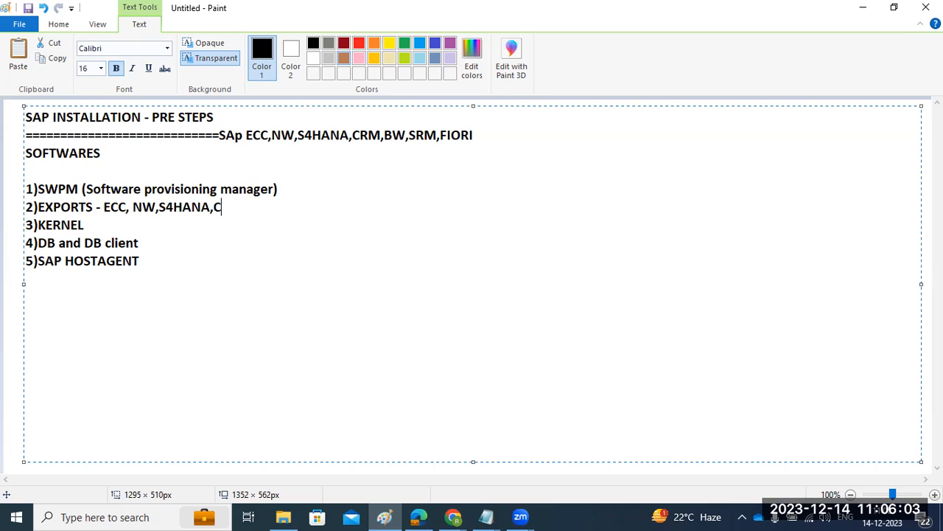
text(RM,etc..)
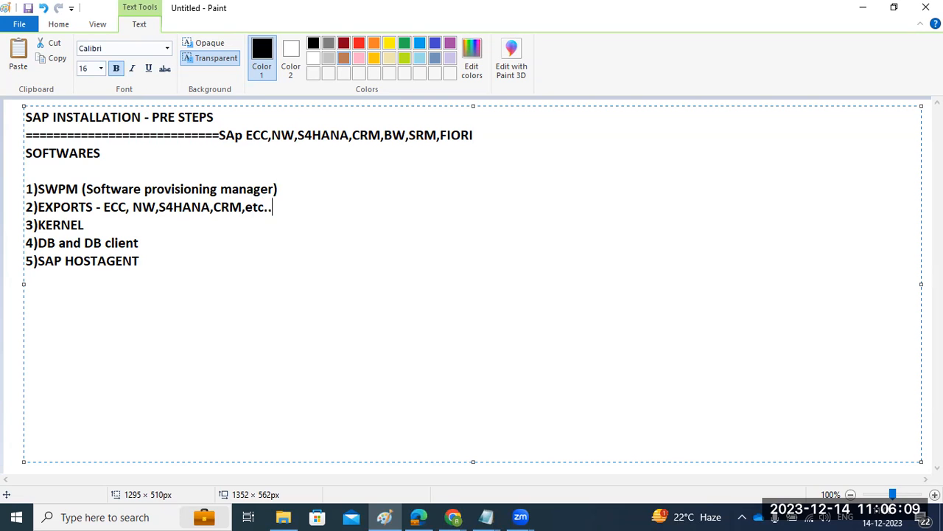
Review the five numbered software items, highlighting SWPM, the product names in the EXPORTS line and SAP HOSTAGENT.
click(46, 190)
drag(25, 189, 158, 263)
click(159, 265)
click(140, 207)
click(37, 189)
click(102, 207)
drag(156, 206, 20, 206)
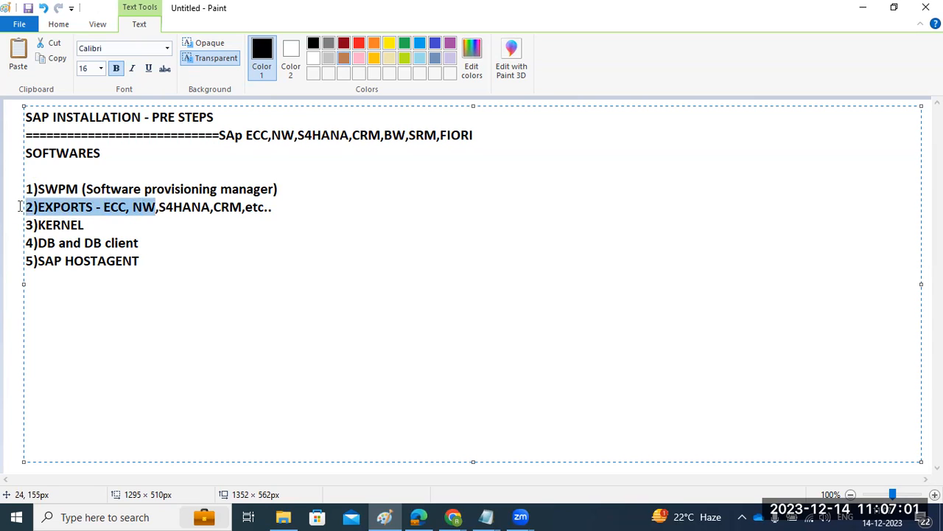
double_click(184, 211)
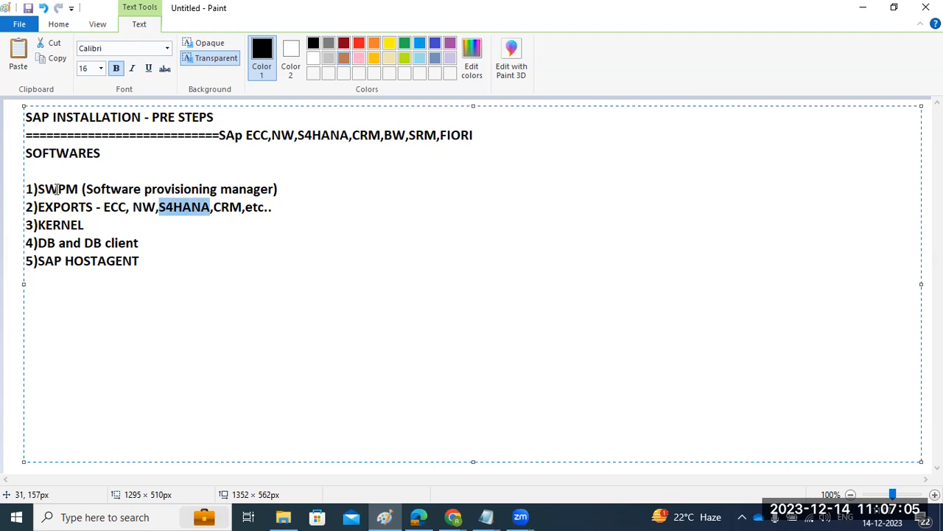
drag(58, 190, 78, 190)
drag(61, 226, 87, 261)
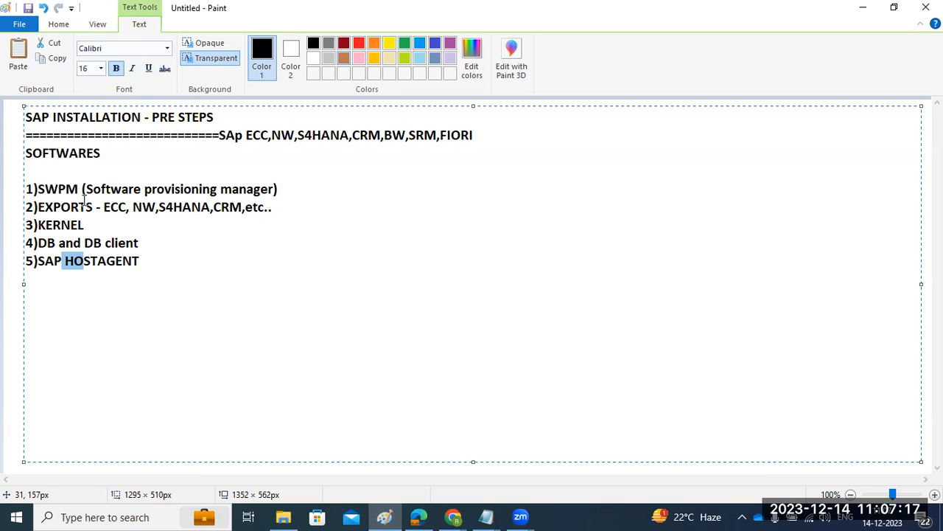
drag(47, 206, 208, 209)
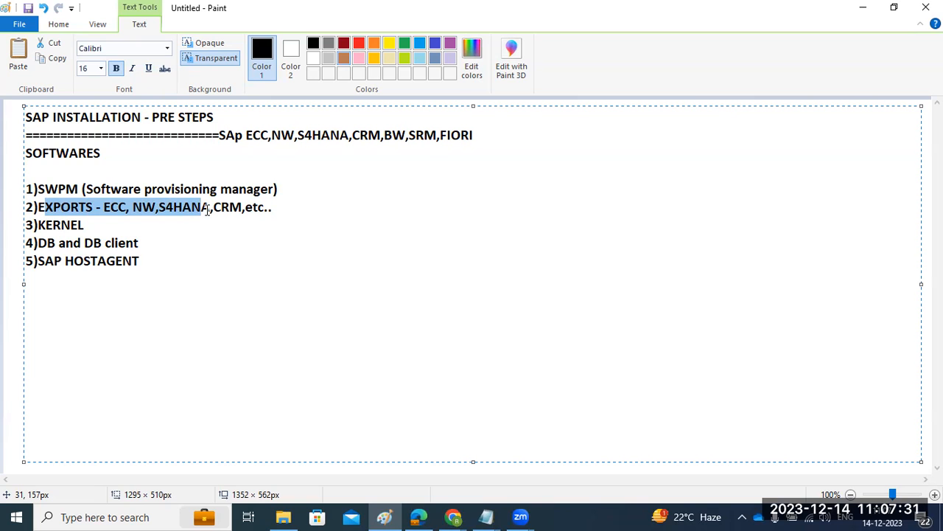
double_click(228, 209)
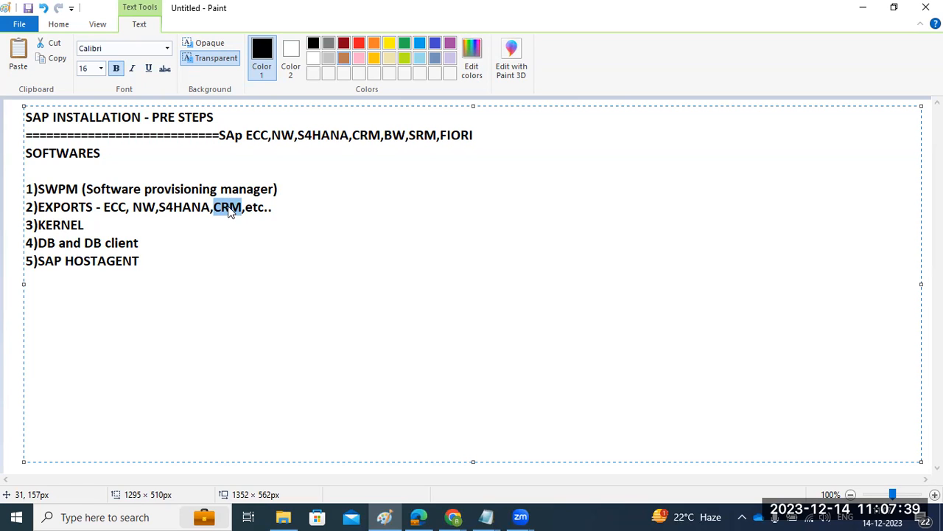
Add the line "---Service.sap.com or support.sap.com" below the numbered list, separated by a blank line.
click(160, 266)
key(Return)
text(---Service.sap.com or )
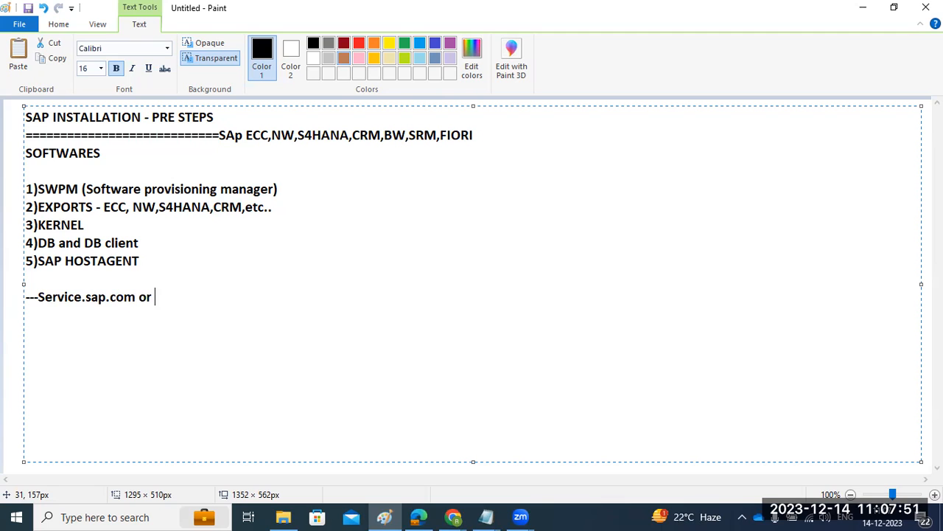
text(sup)
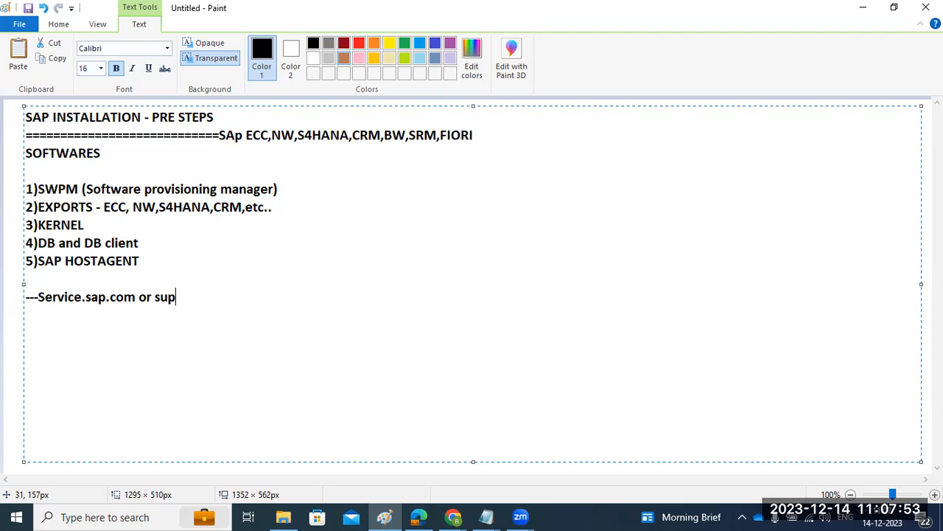
text(port.sap.co)
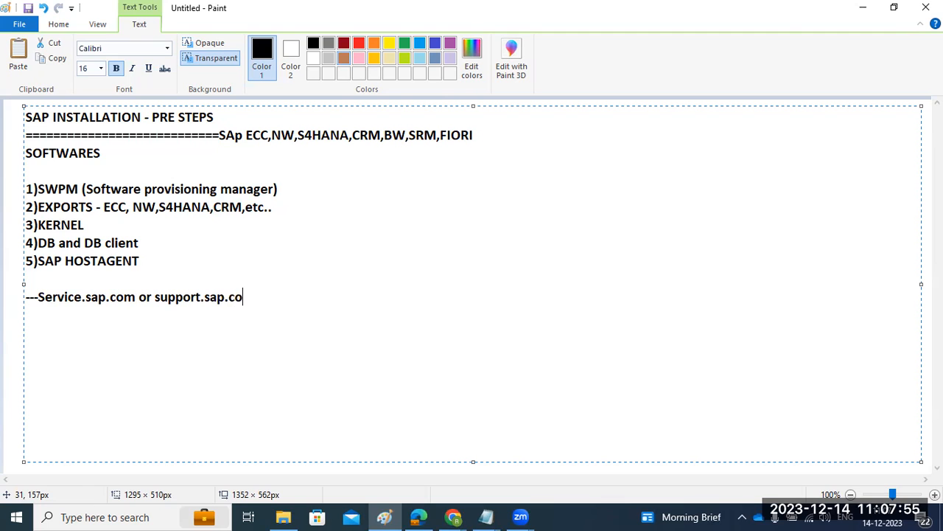
text(m --->we need to download the softward)
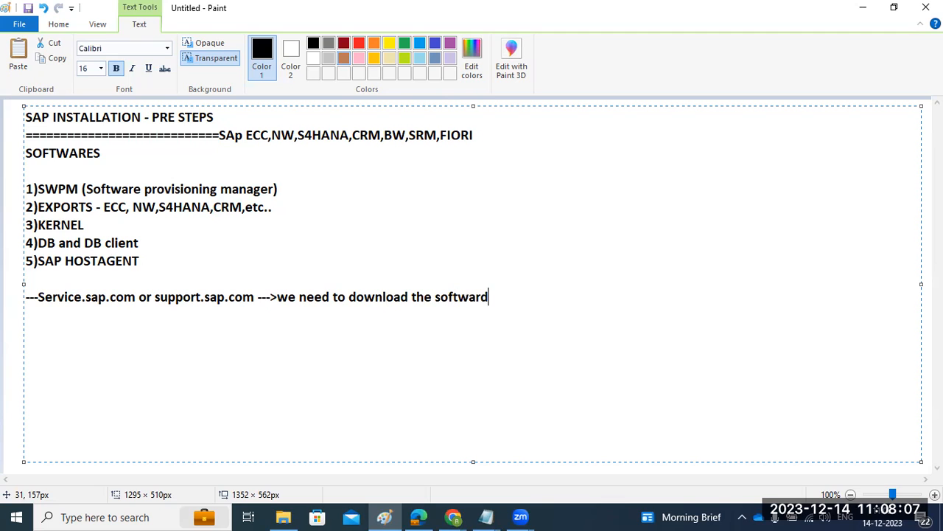
Continue the SAP website line with "--->we need to download the softwares from SMP".
text(s)
key(BackSpace)
key(BackSpace)
text(es from SMP)
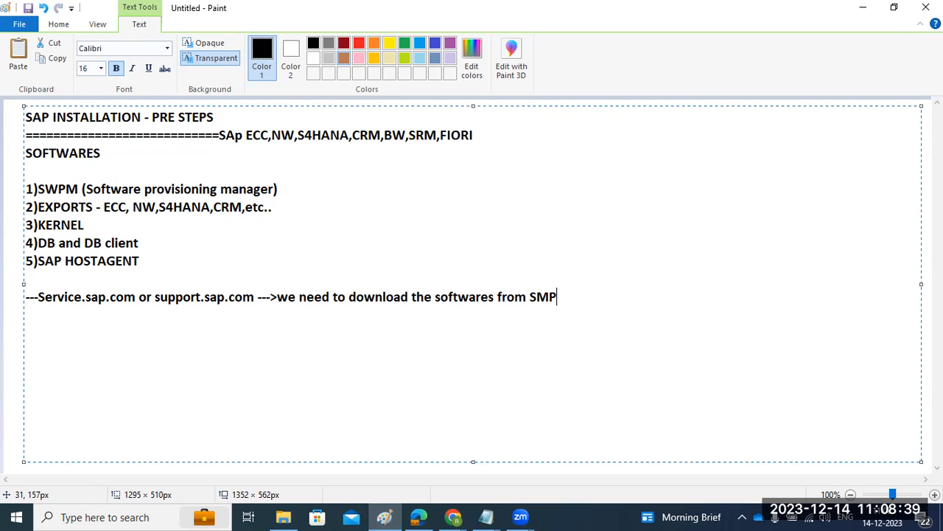
Leave a blank line below the download note and write "S- user id (S00XXXXXXX)-----".
key(Return)
key(Return)
text(S- user id (S00XXXXXXX)-----)
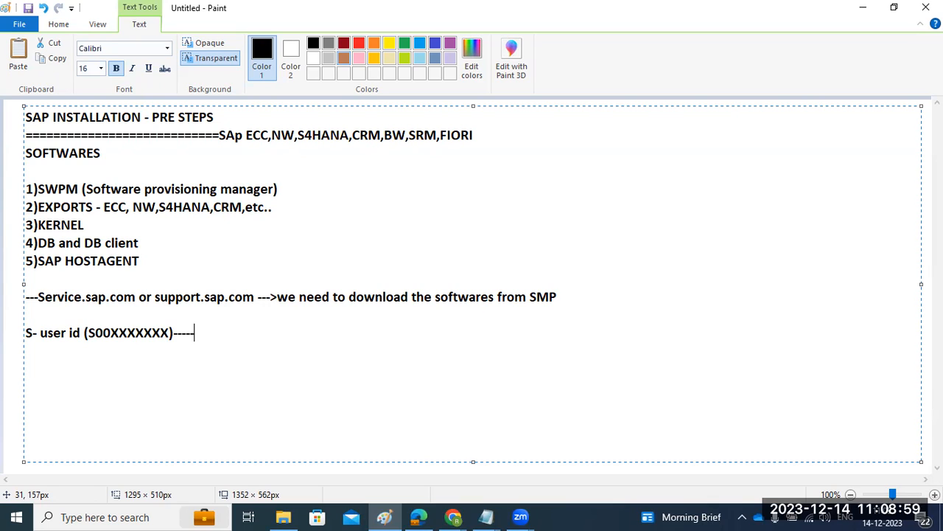
text(company )
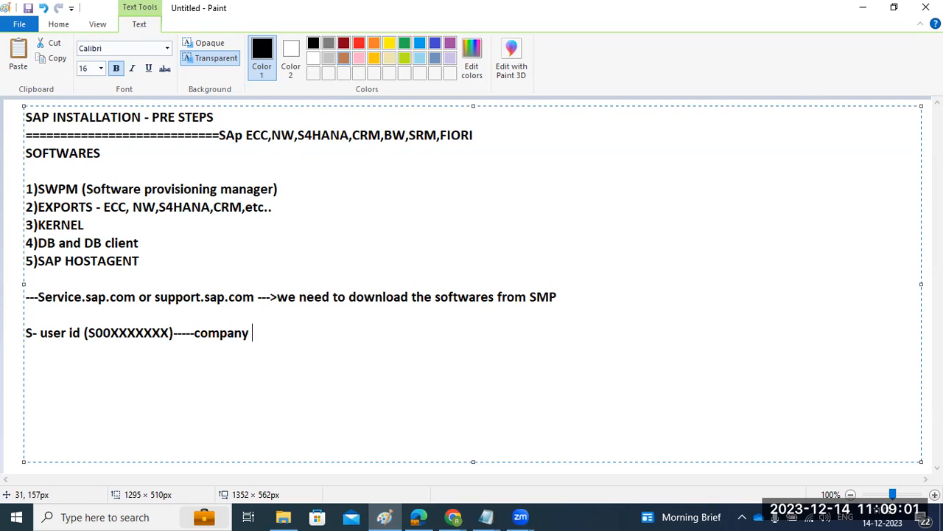
text(will assogn to)
Finish the S- user id line with the words "company will provide this one".
key(BackSpace)
key(BackSpace)
key(BackSpace)
key(BackSpace)
key(BackSpace)
key(BackSpace)
key(BackSpace)
key(BackSpace)
key(BackSpace)
key(BackSpace)
text(provid)
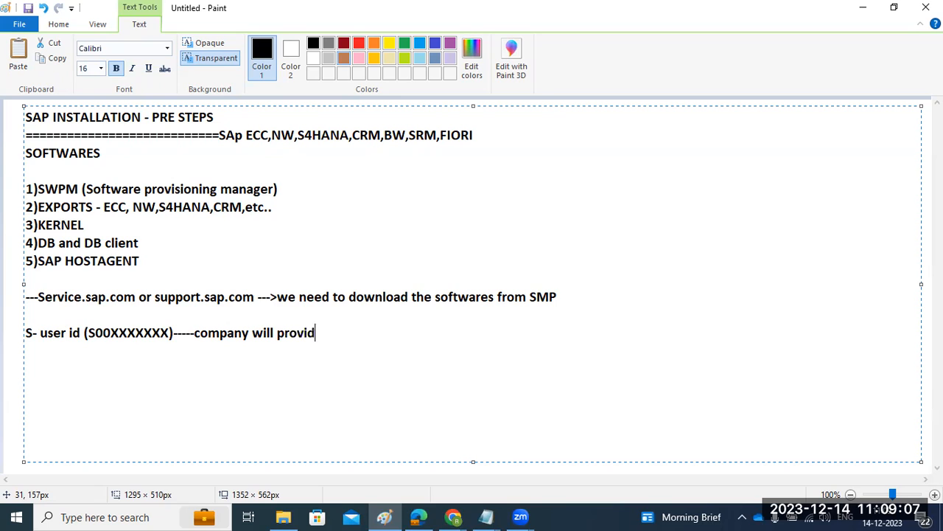
text(e this one)
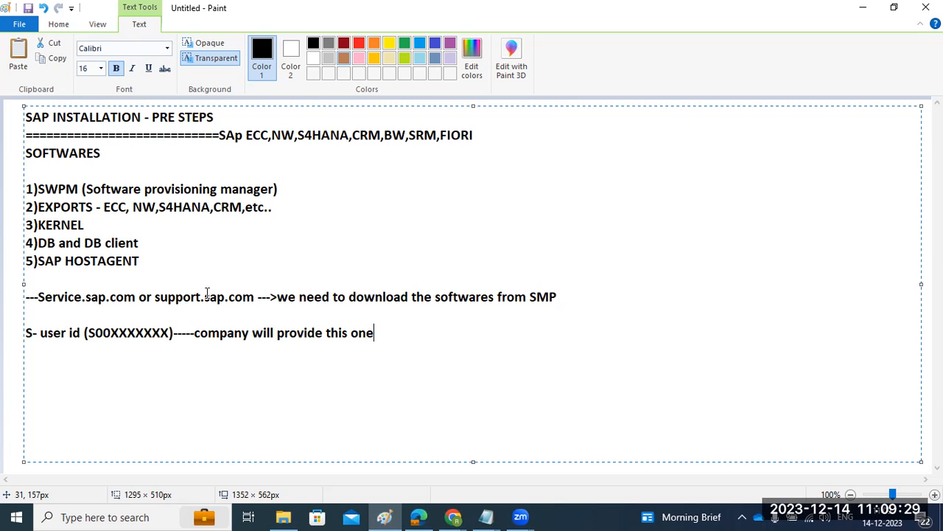
Add a short row of nine dashes beneath the S- user id line and start a new line.
drag(167, 297, 218, 298)
drag(38, 333, 147, 333)
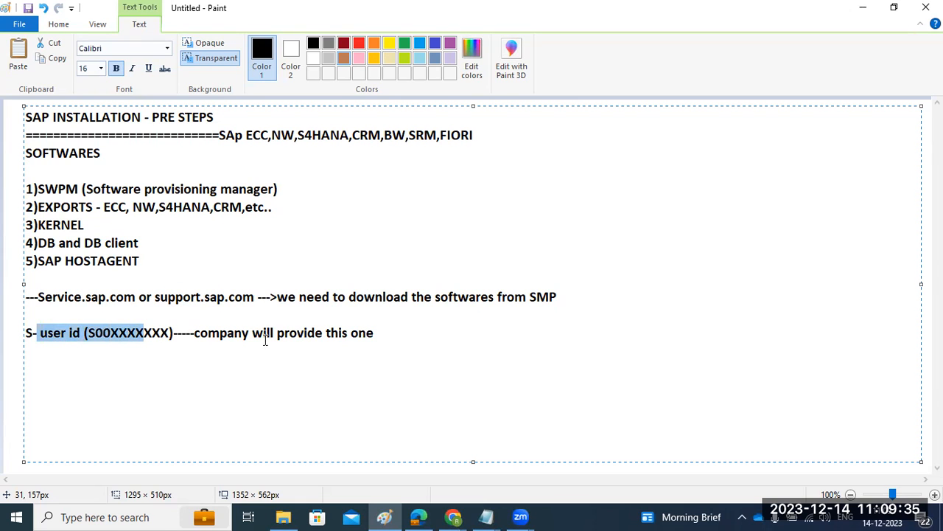
click(407, 337)
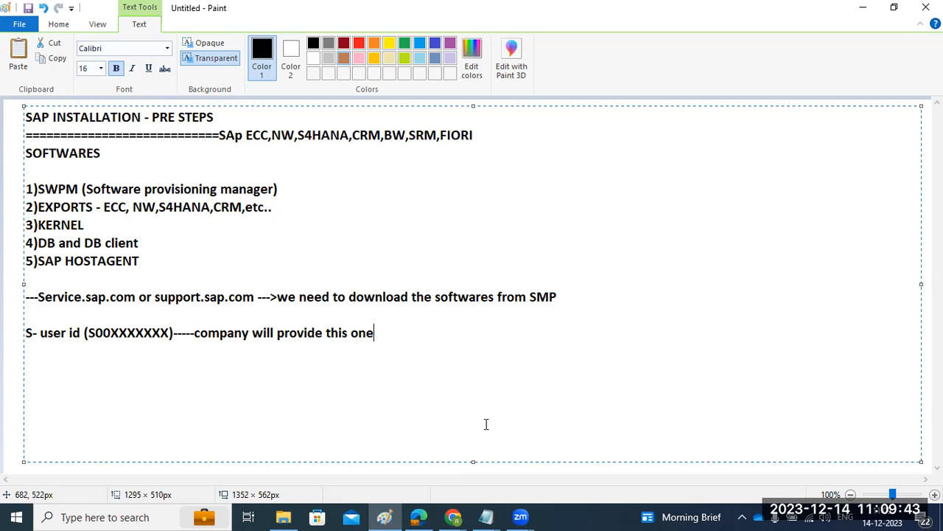
key(Return)
text(---------)
key(Return)
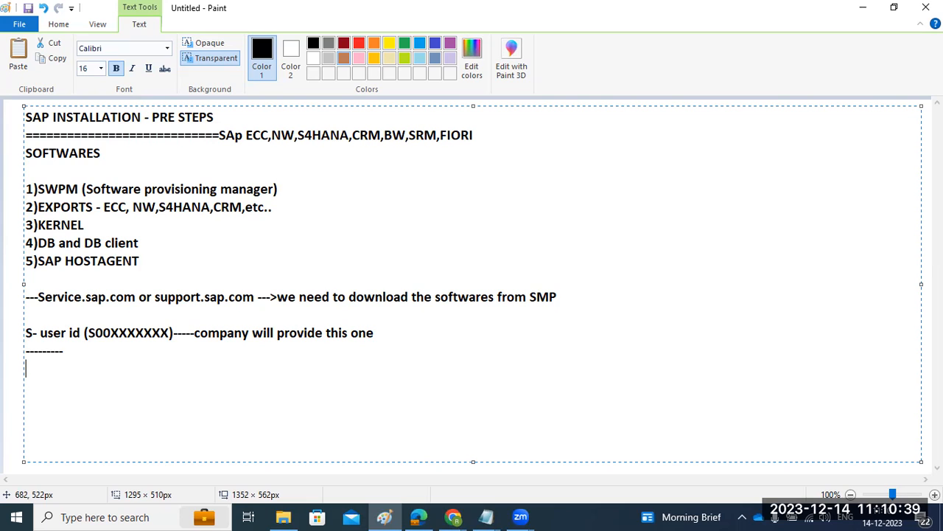
click(98, 517)
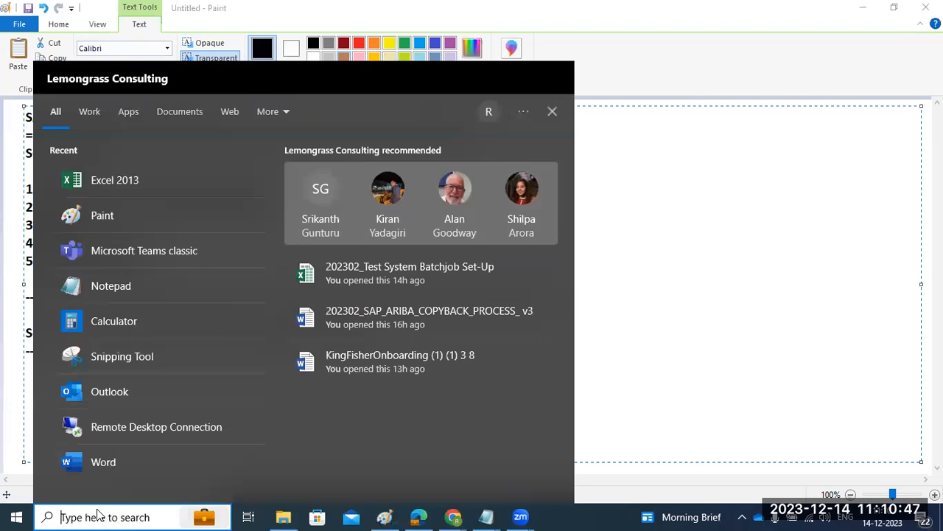
text(rmeote)
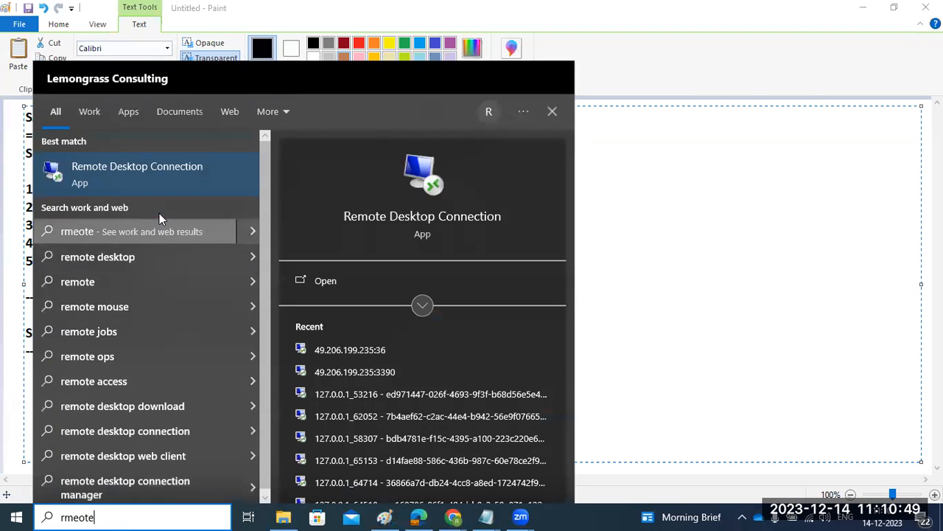
click(154, 166)
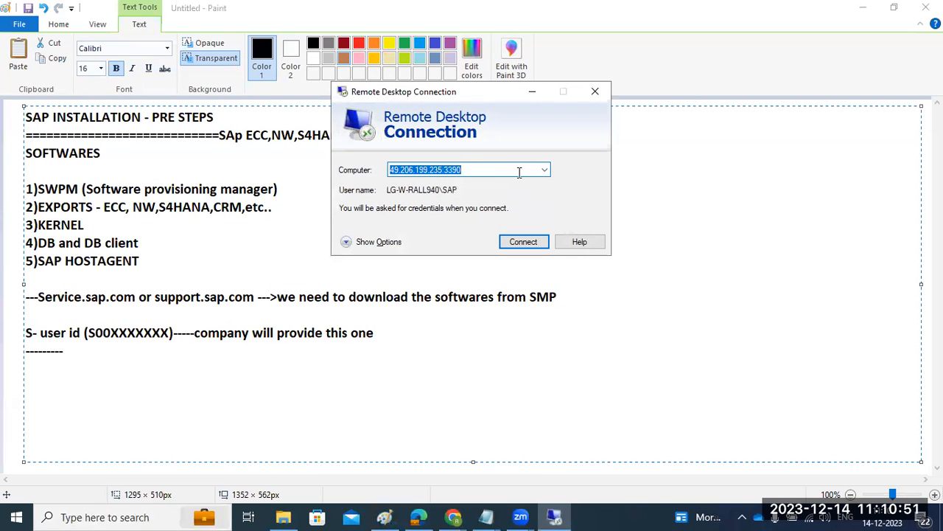
click(594, 92)
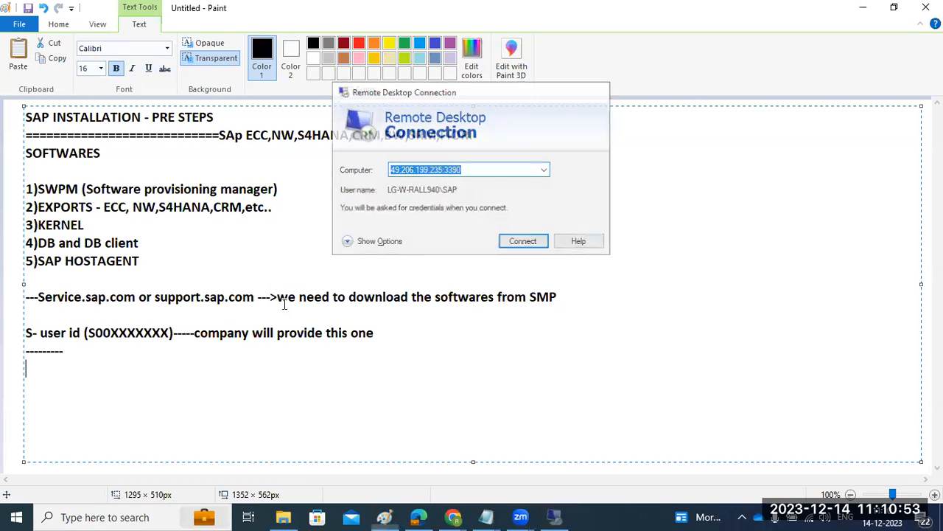
Open Remote Desktop Connection and set the computer address to 49.206.199.235:3391.
click(111, 517)
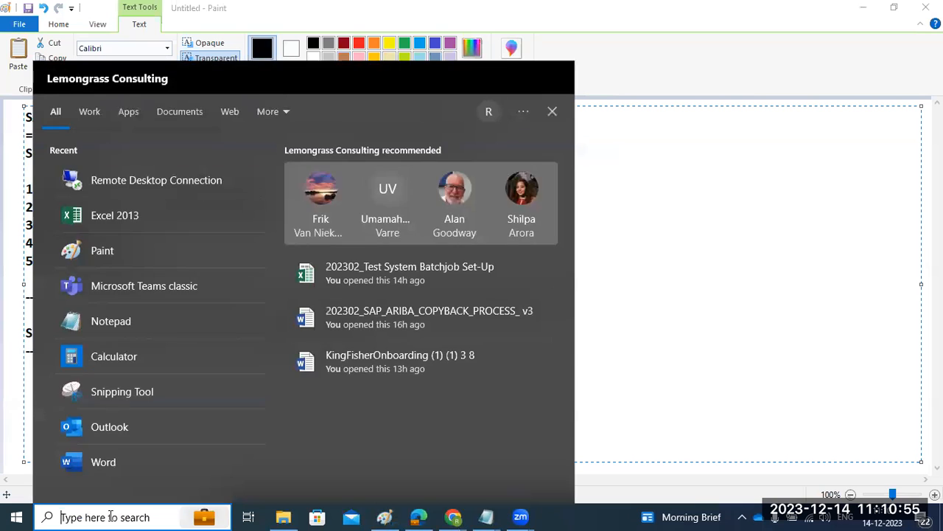
key(super+r)
key(Return)
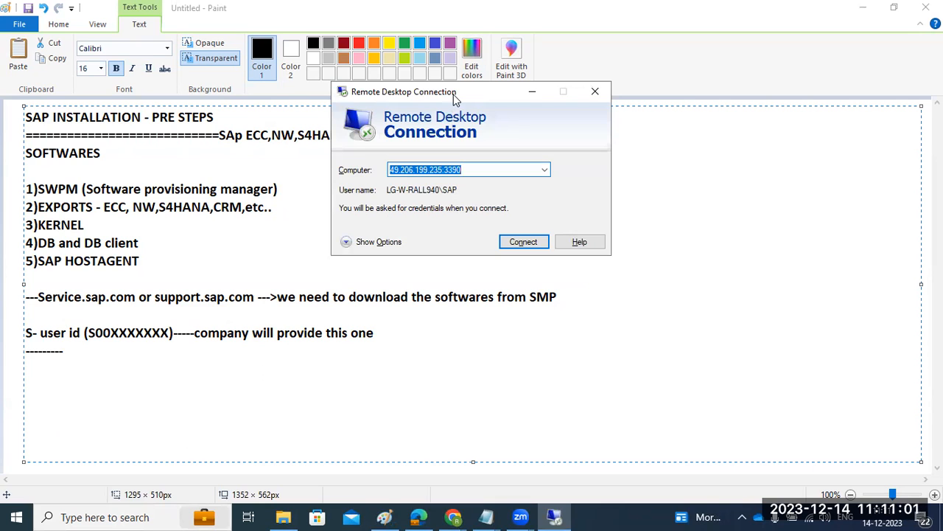
drag(453, 94, 411, 121)
click(435, 198)
double_click(434, 197)
mouse_move(434, 197)
mouse_down()
mouse_move(356, 197)
mouse_move(430, 196)
mouse_up()
click(430, 196)
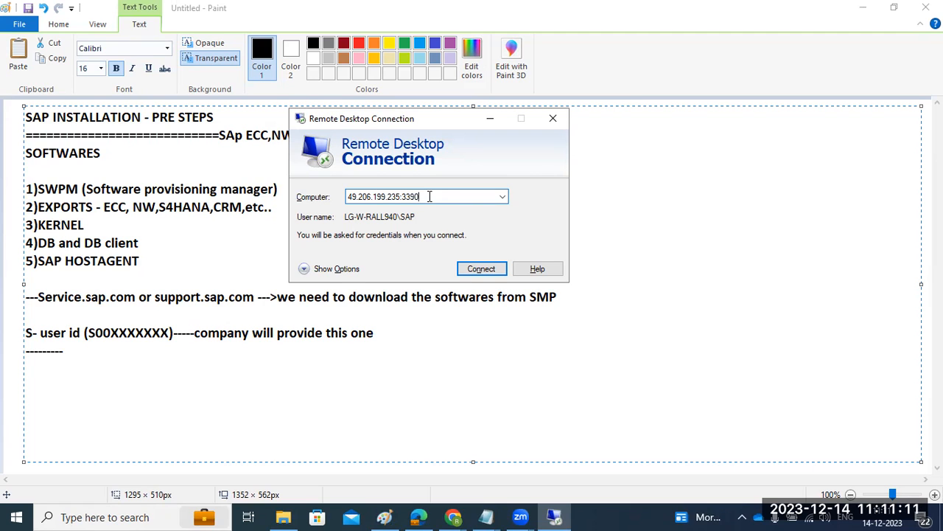
key(BackSpace)
text(1)
double_click(430, 196)
click(428, 196)
double_click(428, 196)
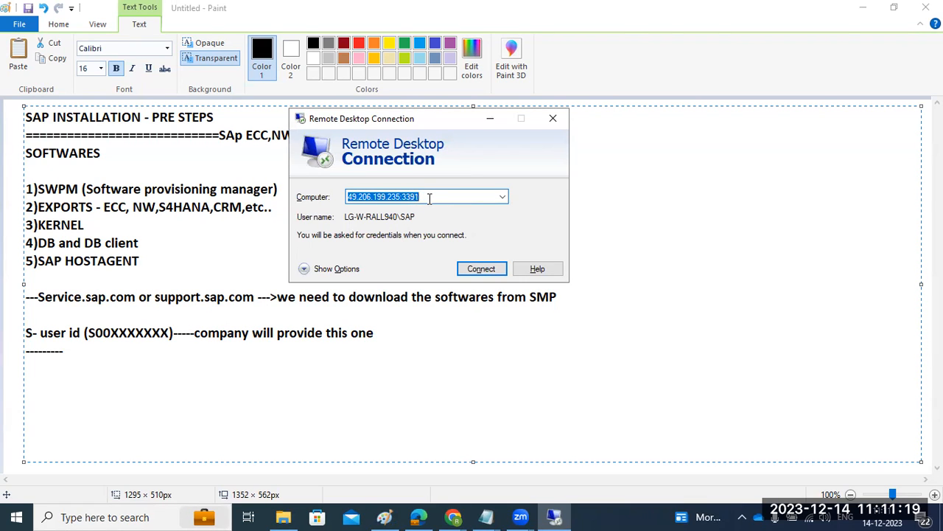
double_click(429, 198)
click(411, 67)
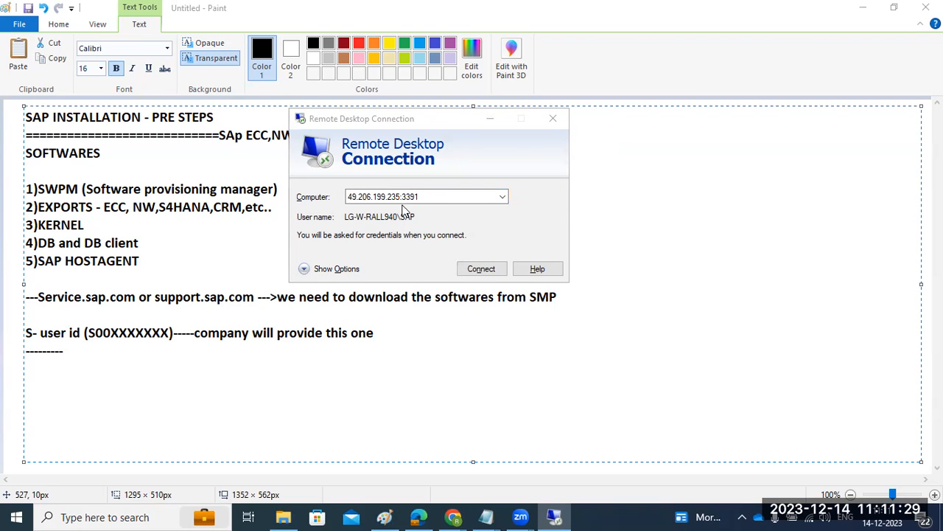
click(427, 193)
drag(427, 192, 343, 200)
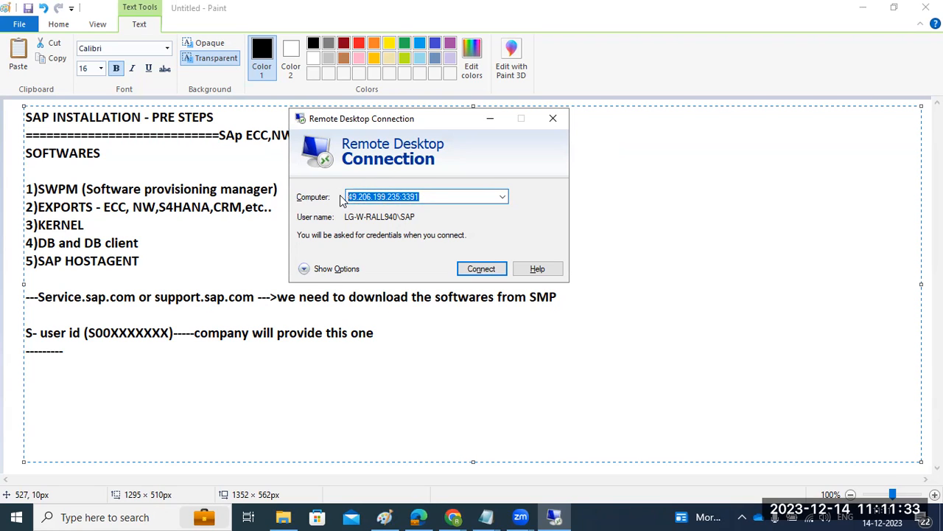
double_click(376, 196)
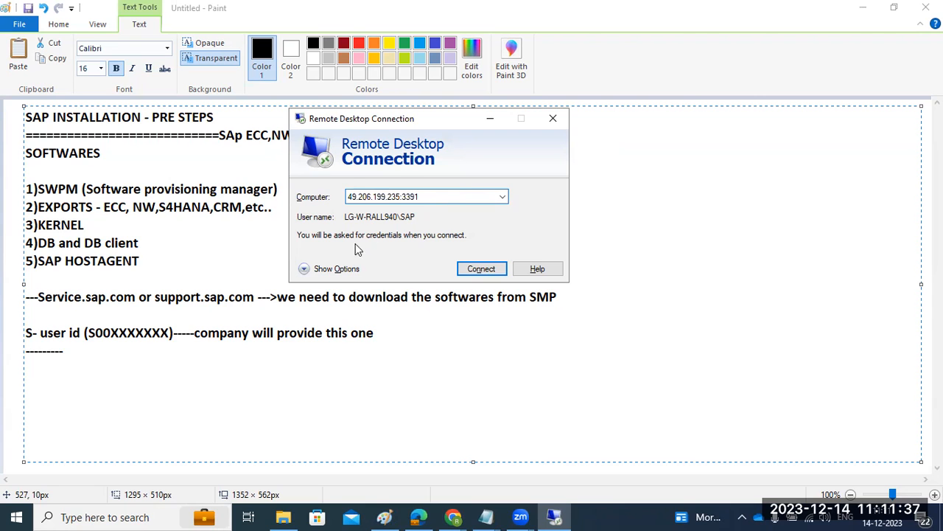
Expand the connection options, replace the user name with Administrator and start the remote connection.
click(305, 268)
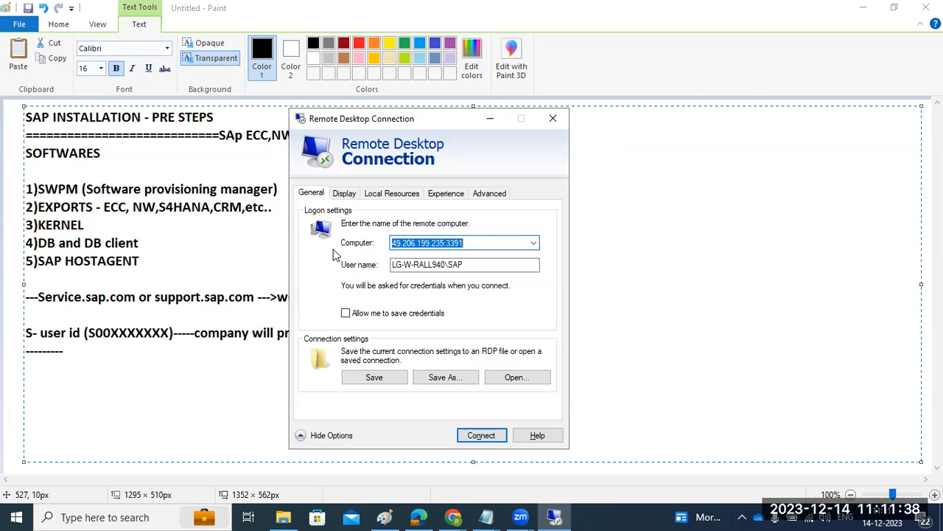
double_click(475, 266)
key(BackSpace)
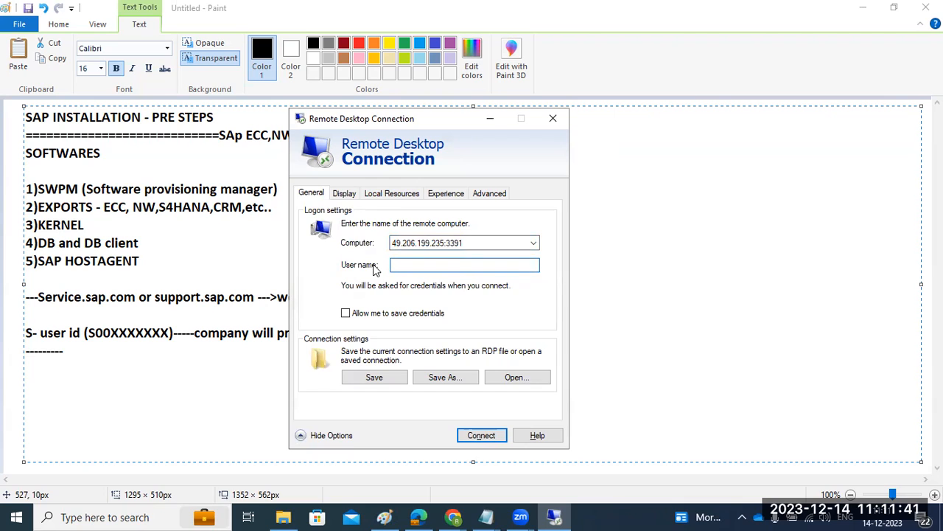
text(Administrator)
key(Return)
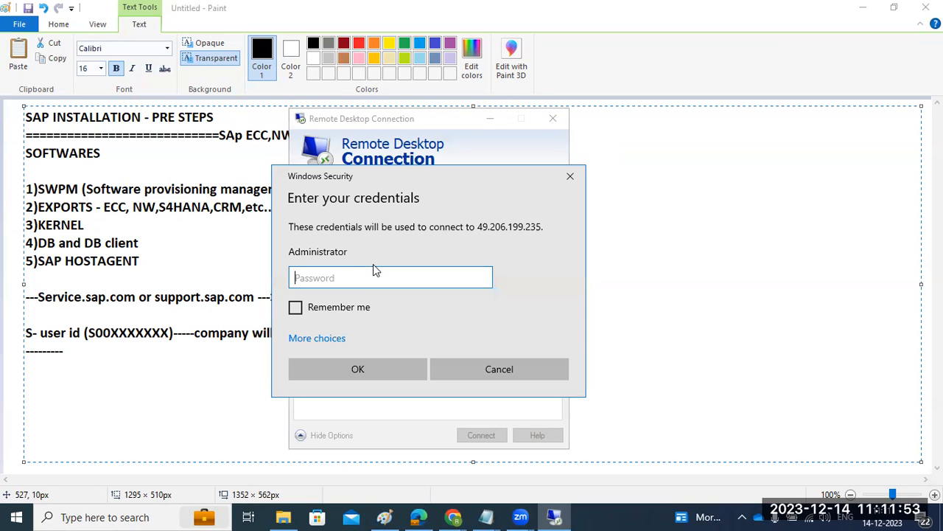
Enter the Administrator account password and accept connecting despite the certificate errors.
text(•••••••••)
key(Return)
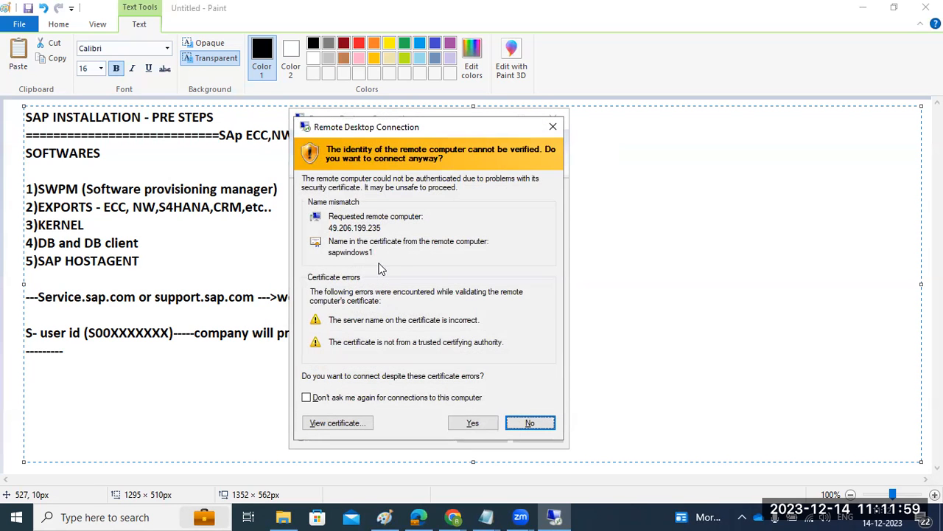
click(480, 420)
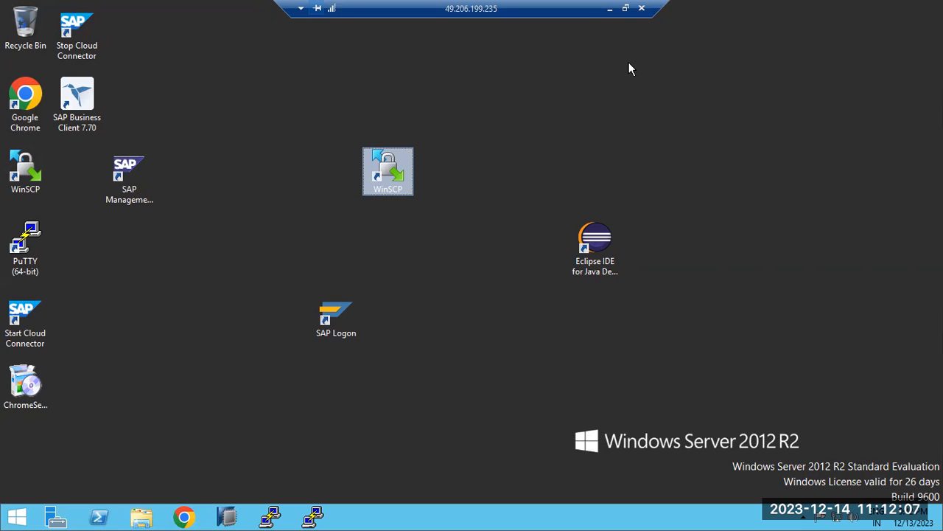
Move the SAP Logon shortcut on the remote server's desktop to the spot beneath the Eclipse IDE shortcut.
click(610, 9)
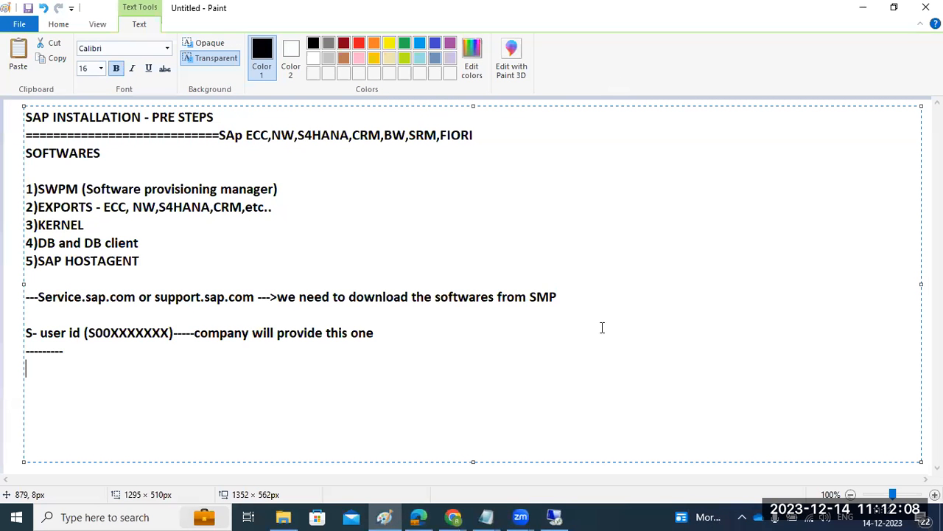
click(555, 516)
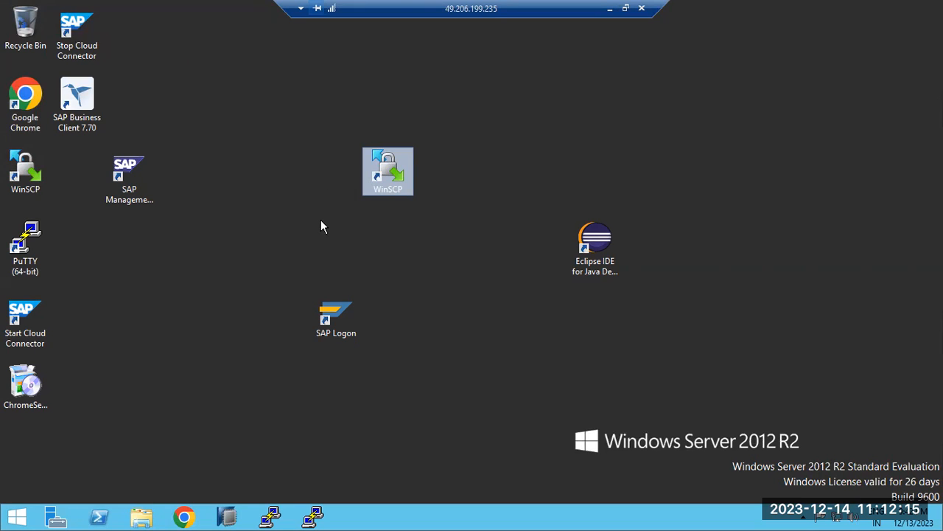
drag(333, 318, 624, 337)
click(536, 345)
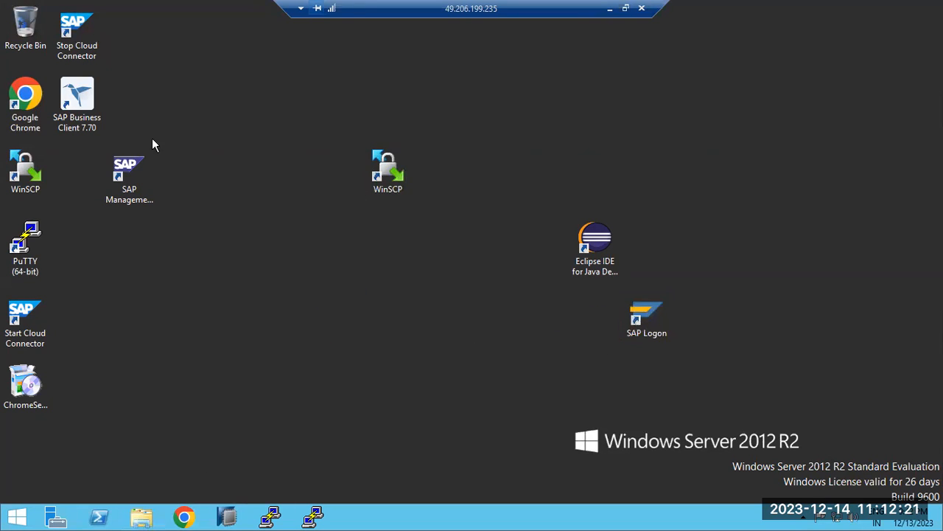
Permanently delete SUM11SP02_2-80006853.SAR and the 50152942_2 archive from the remote server's Downloads folder.
click(142, 517)
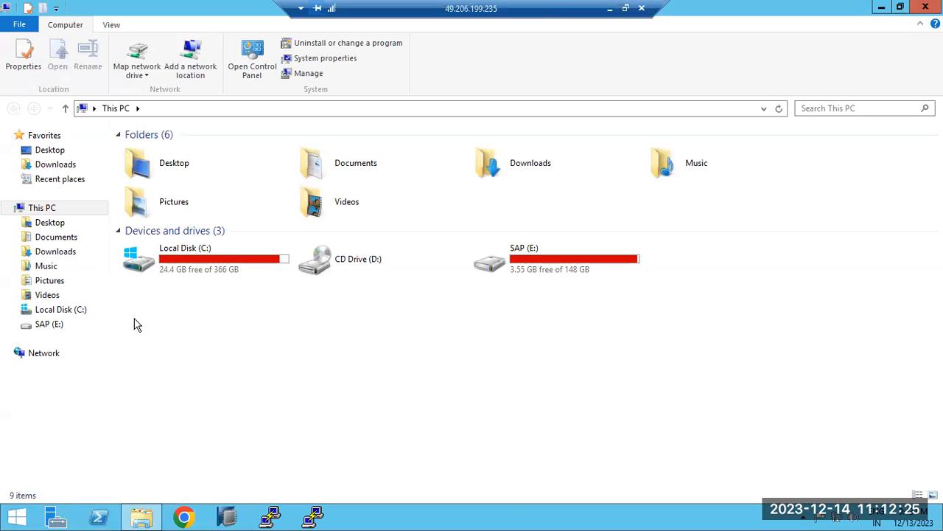
click(43, 209)
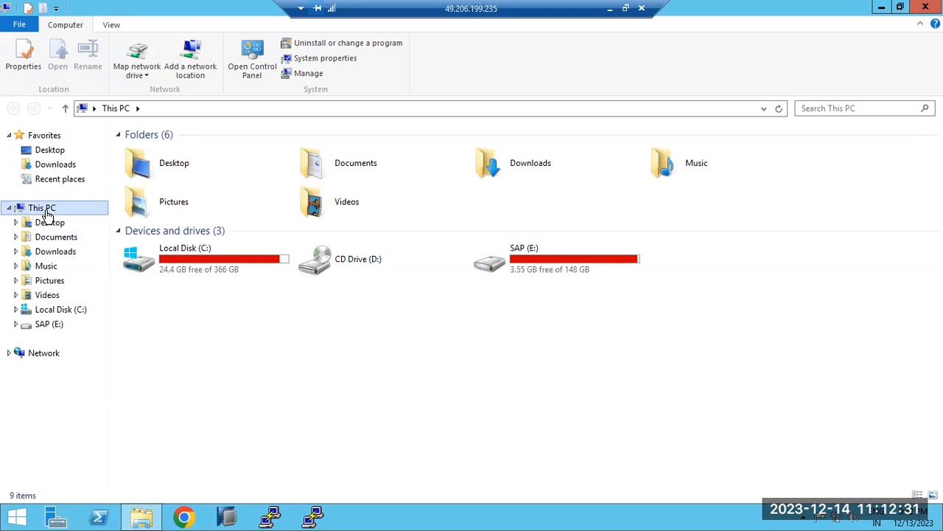
click(64, 167)
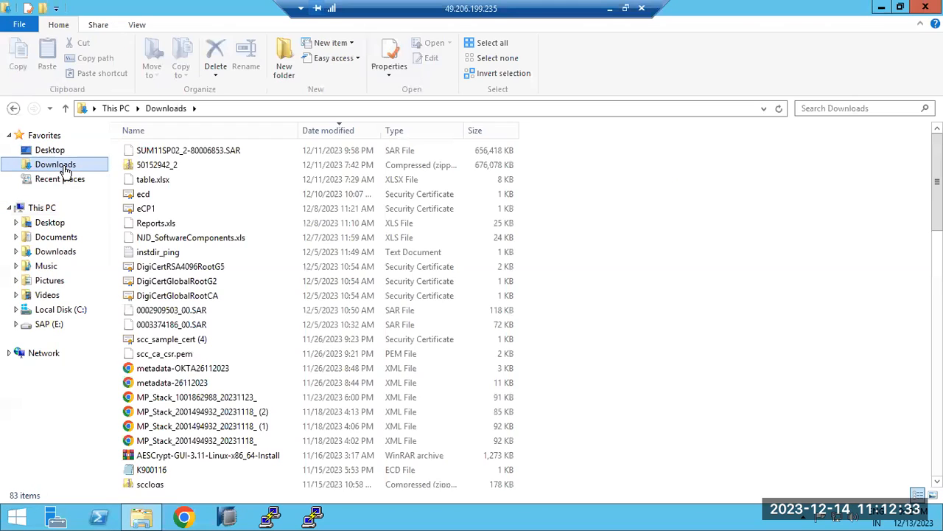
click(177, 151)
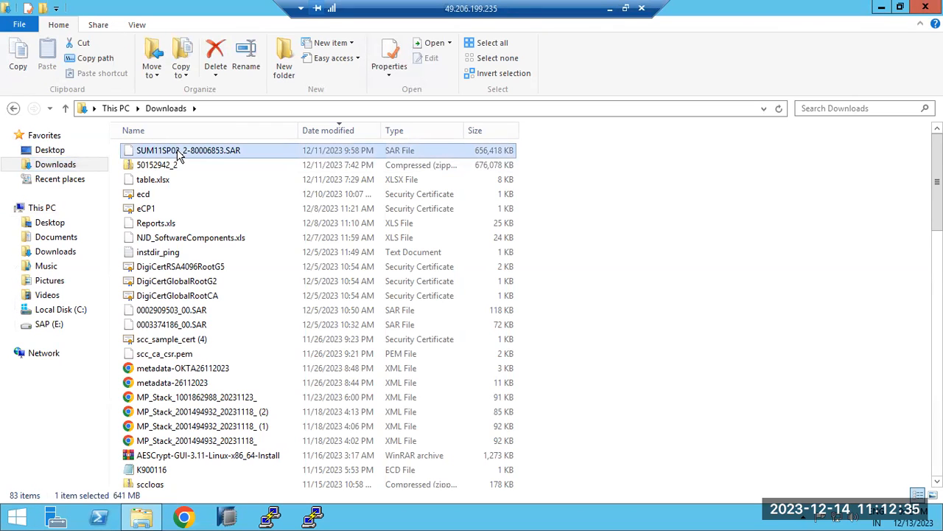
ctrl+click(171, 165)
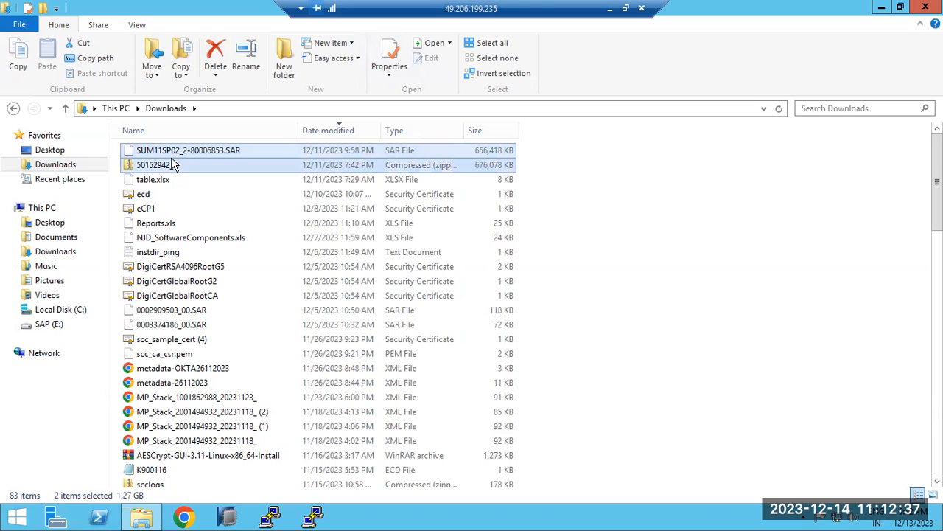
key(shift+Delete)
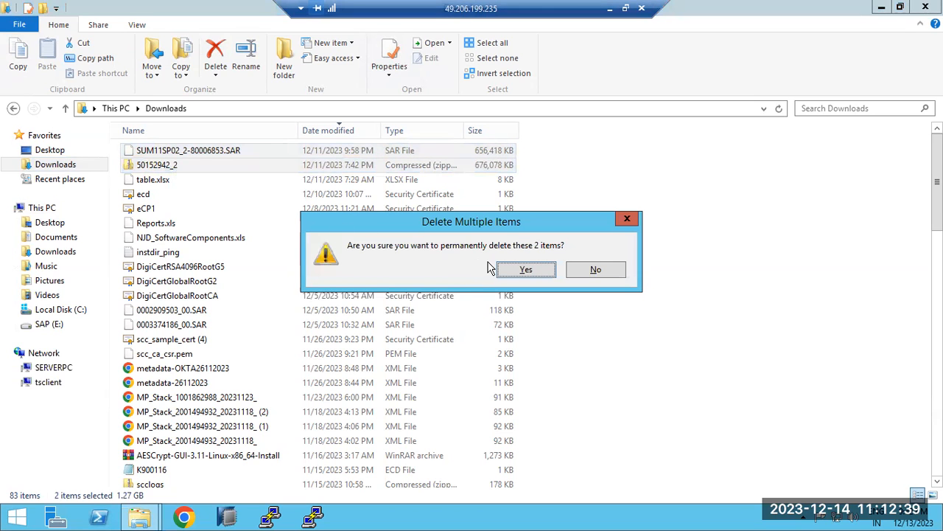
click(522, 269)
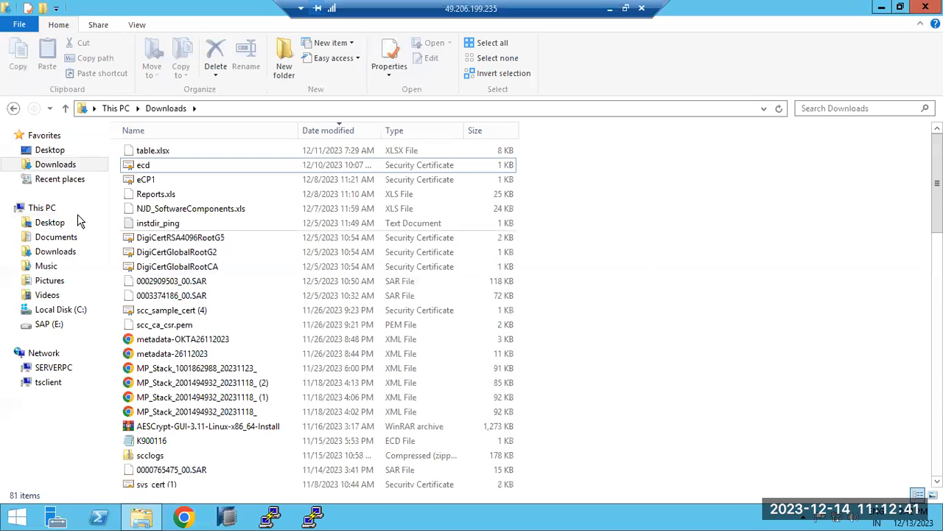
Check the free space of the drives in This PC, and refresh the remote desktop.
click(41, 209)
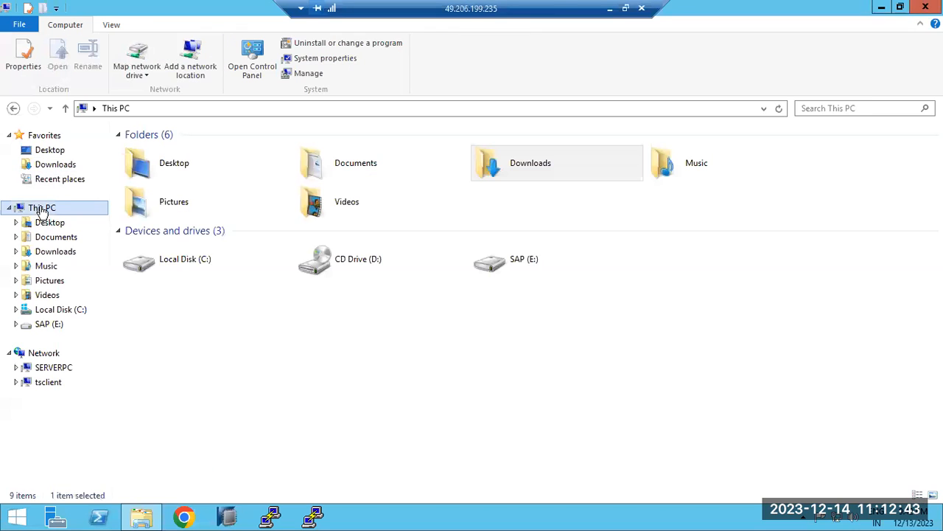
click(145, 521)
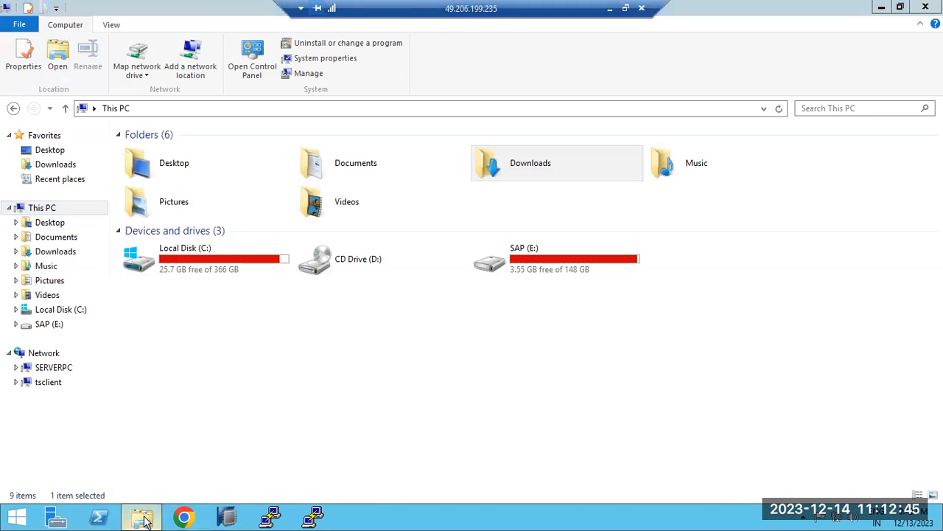
right_click(299, 200)
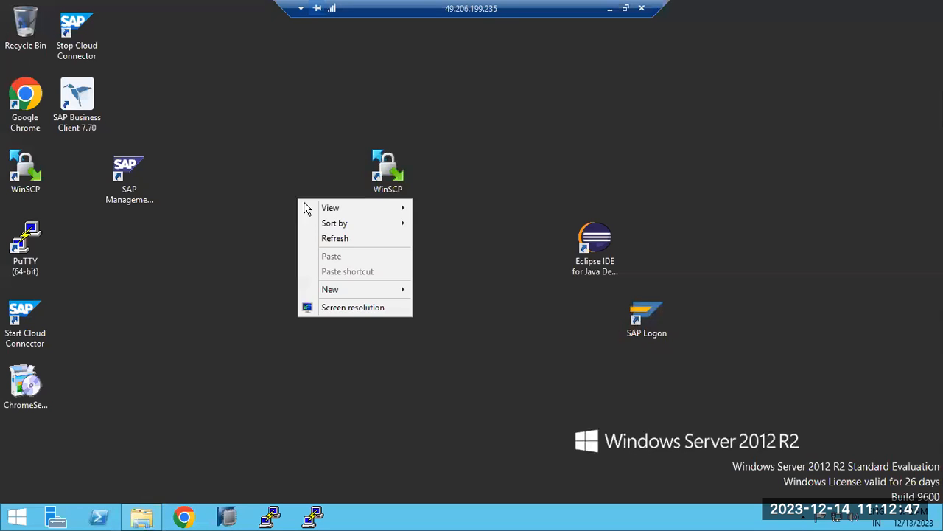
click(328, 239)
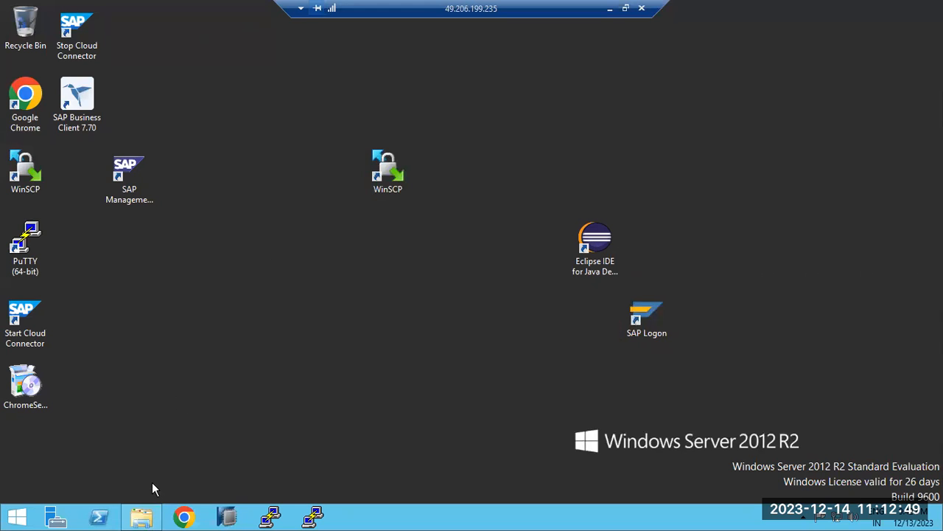
Launch Chrome on the remote server and go to the SAP Service Marketplace site, service.sap.com.
click(190, 515)
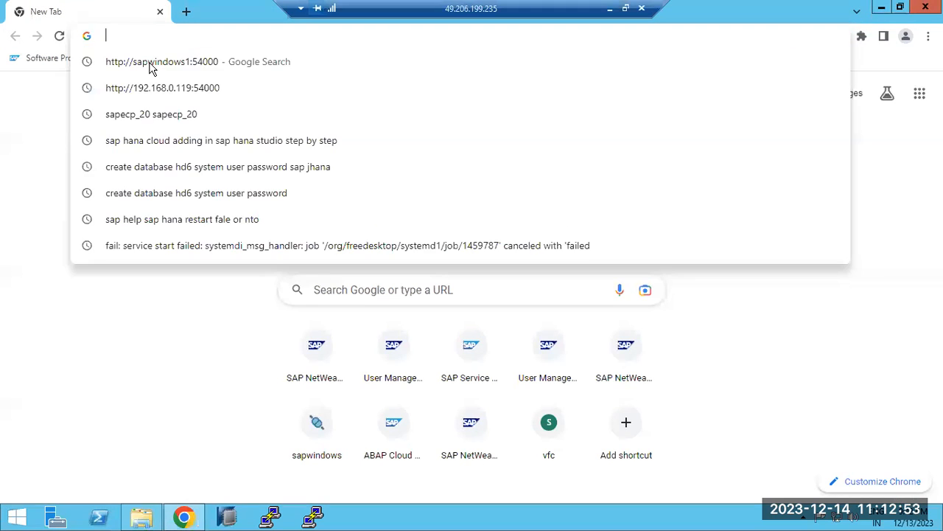
text(ser)
click(170, 65)
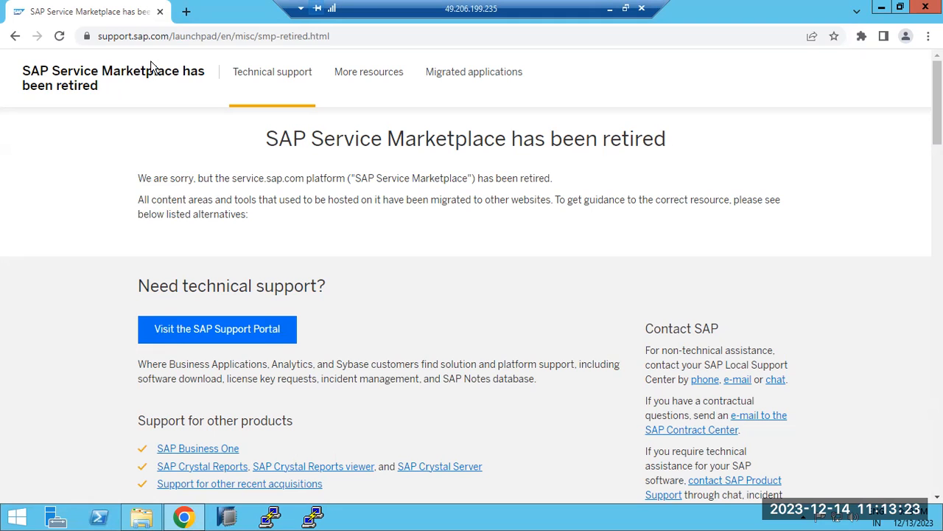
Highlight support.sap.com in the page's address and visit the SAP Support Portal's quick links.
drag(107, 36, 120, 36)
drag(151, 66, 152, 67)
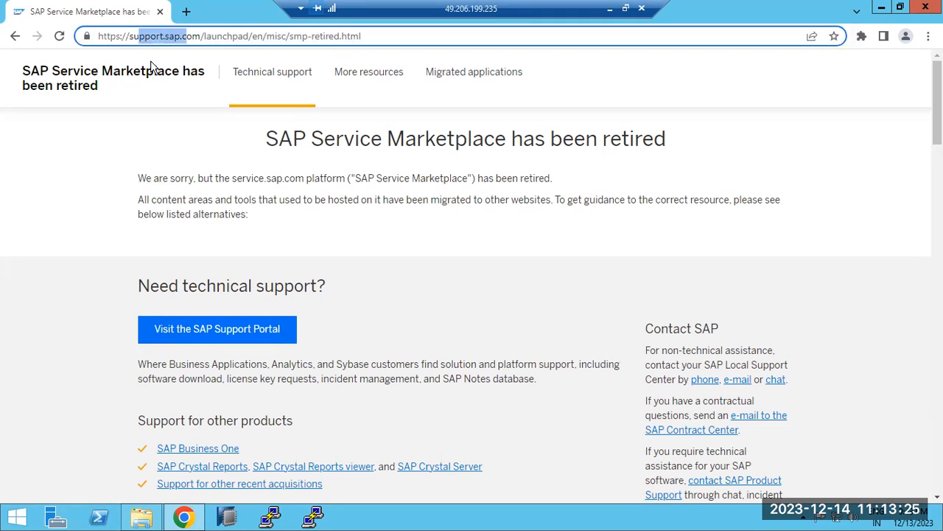
click(177, 338)
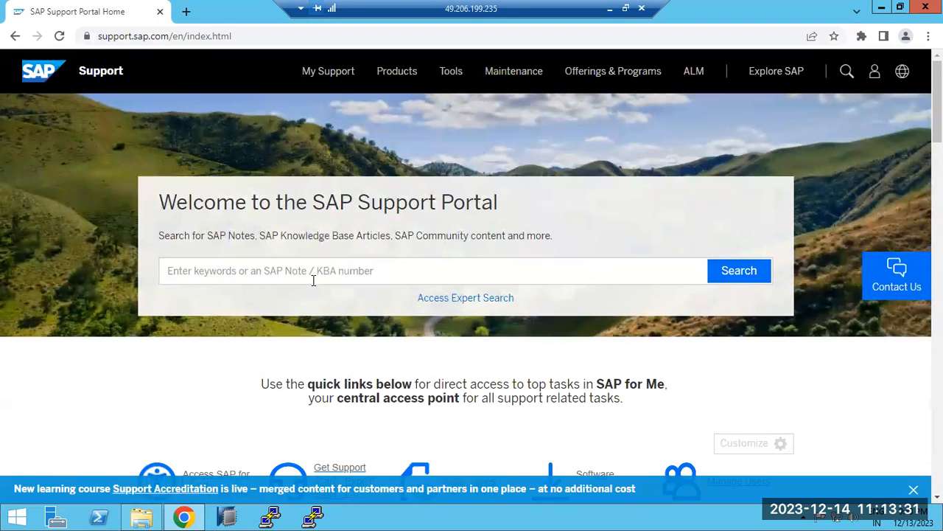
scroll(314, 285, down, 2)
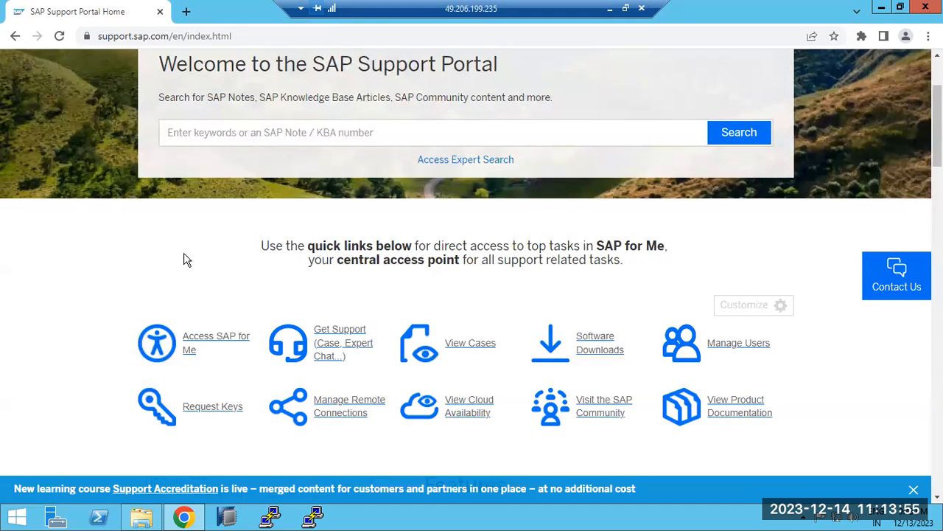
Highlight the words SAP Support Portal in the welcome heading and review the page's quick links.
drag(235, 70, 419, 80)
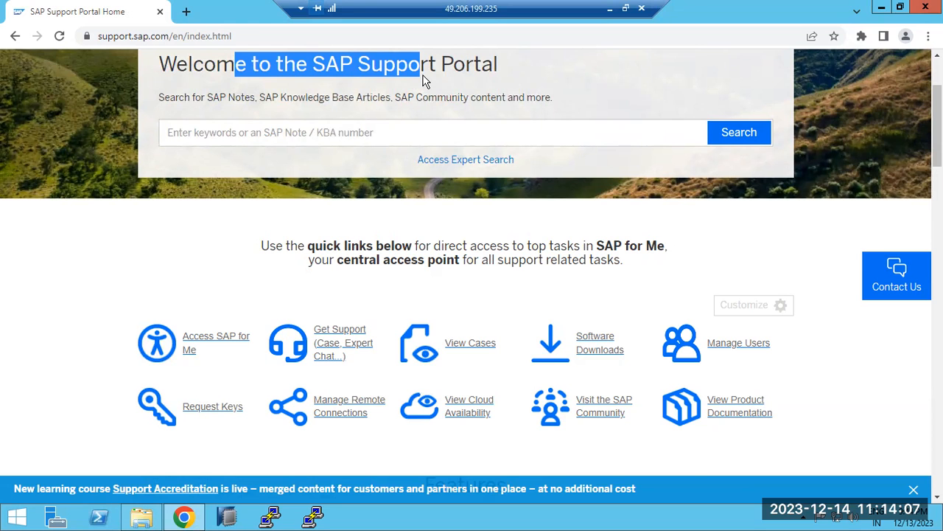
scroll(417, 82, up, 2)
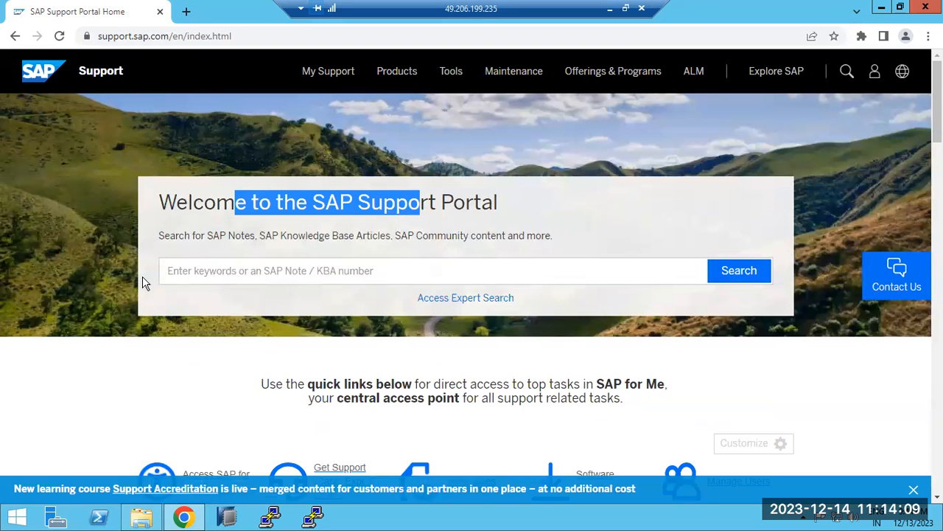
drag(311, 202, 501, 201)
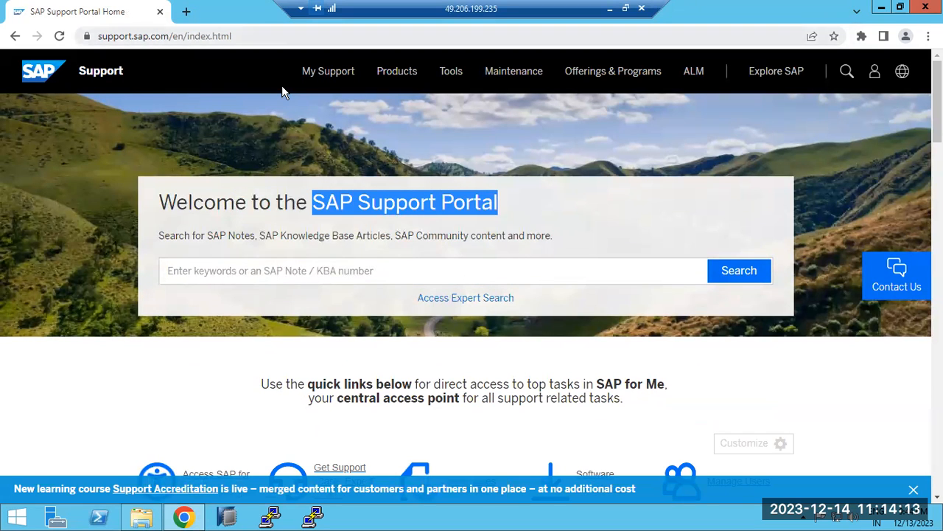
scroll(247, 295, down, 3)
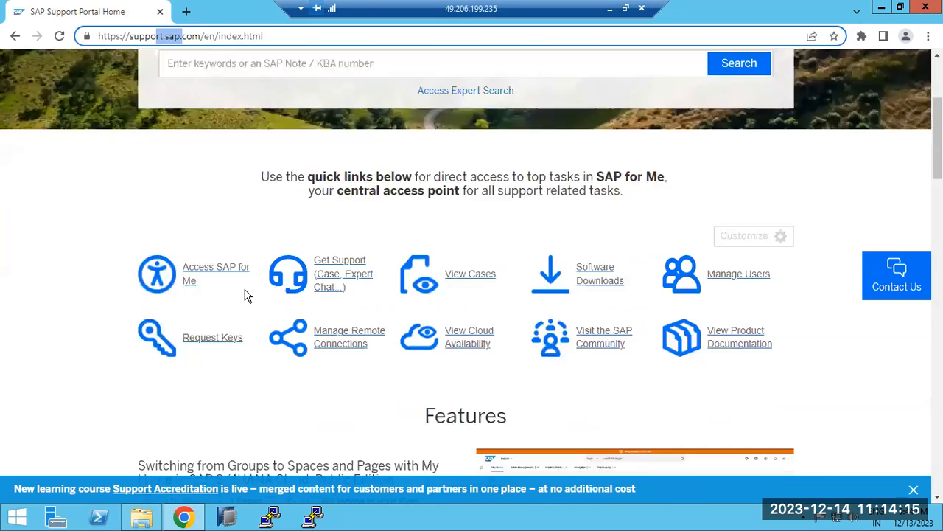
scroll(246, 292, down, 4)
scroll(249, 290, up, 4)
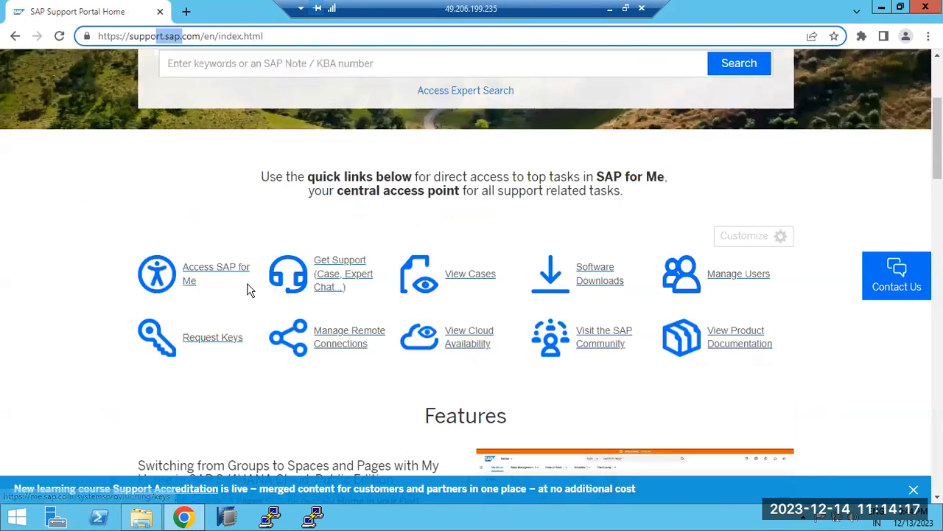
scroll(249, 289, up, 1)
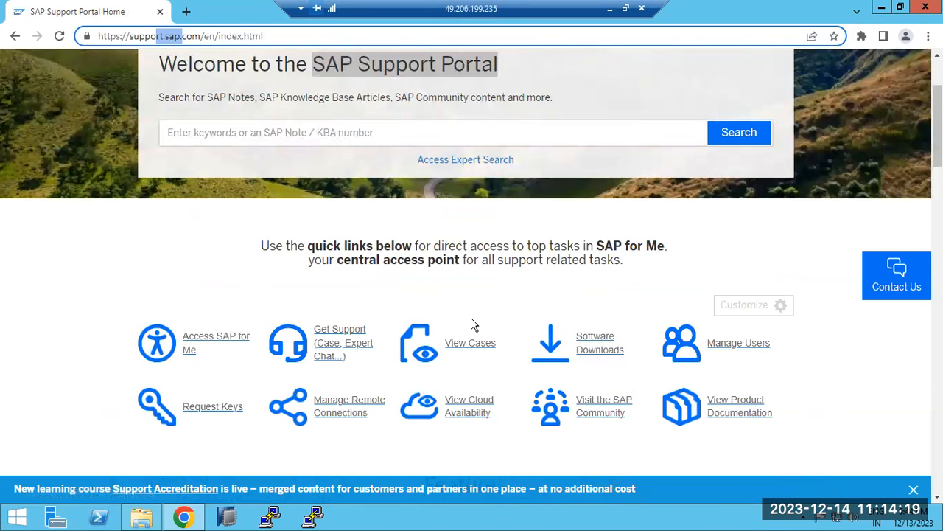
Go to Software Downloads from the quick links and continue the SAP for Me sign-in with the prefilled login name.
click(605, 340)
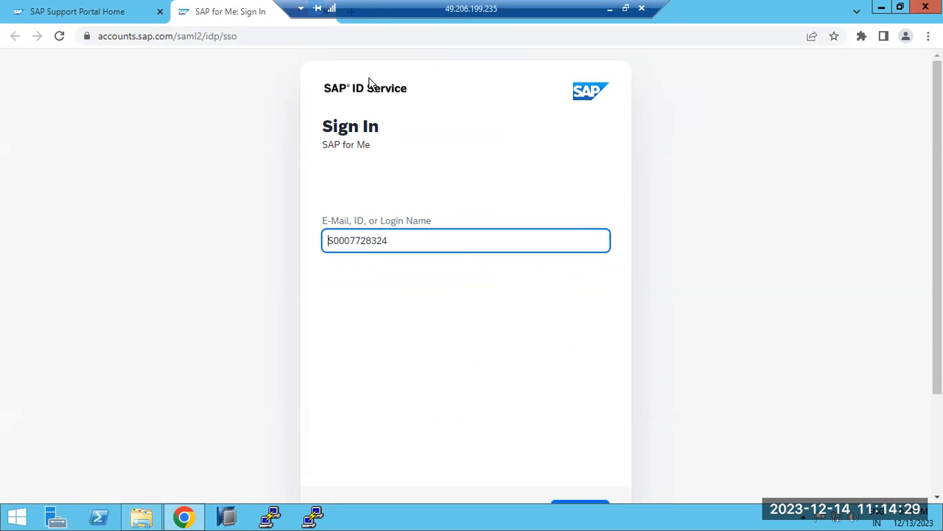
scroll(474, 369, down, 1)
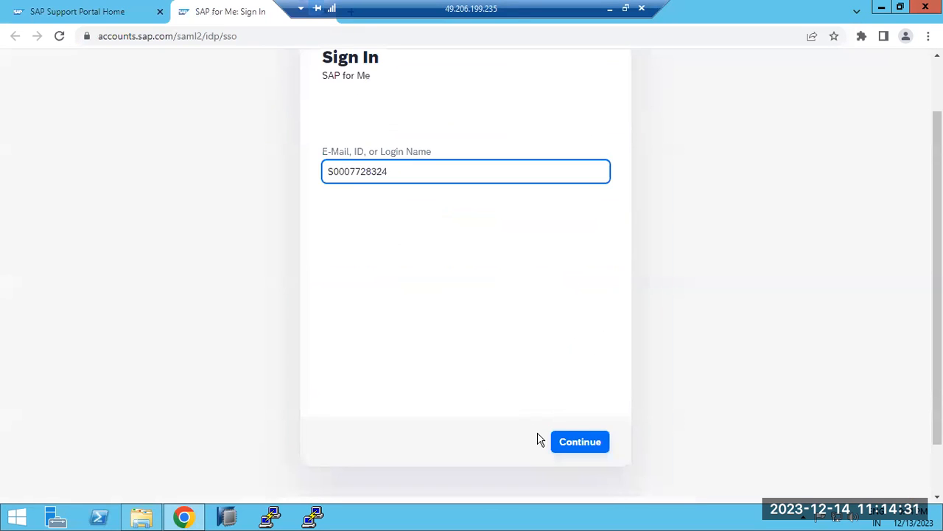
click(574, 444)
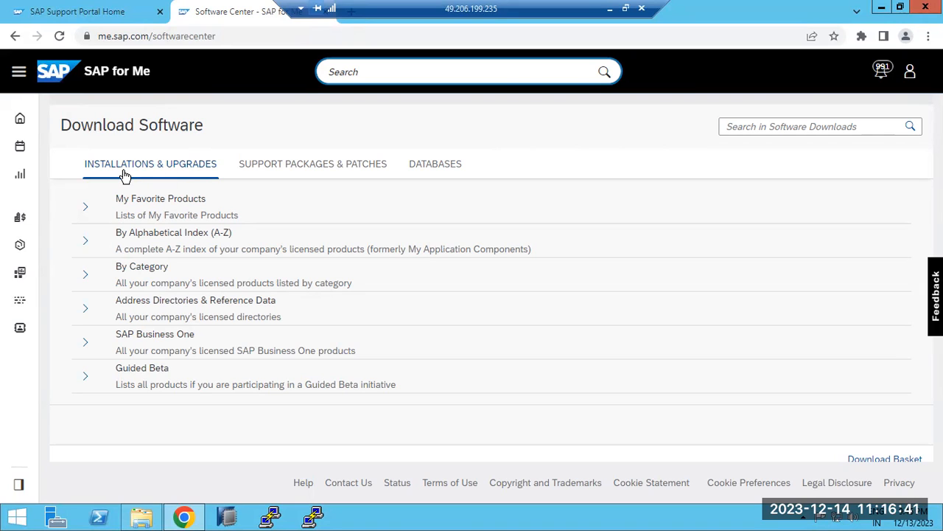
View the Support Packages & Patches and Databases download sections, and return to Installations & Upgrades.
click(273, 165)
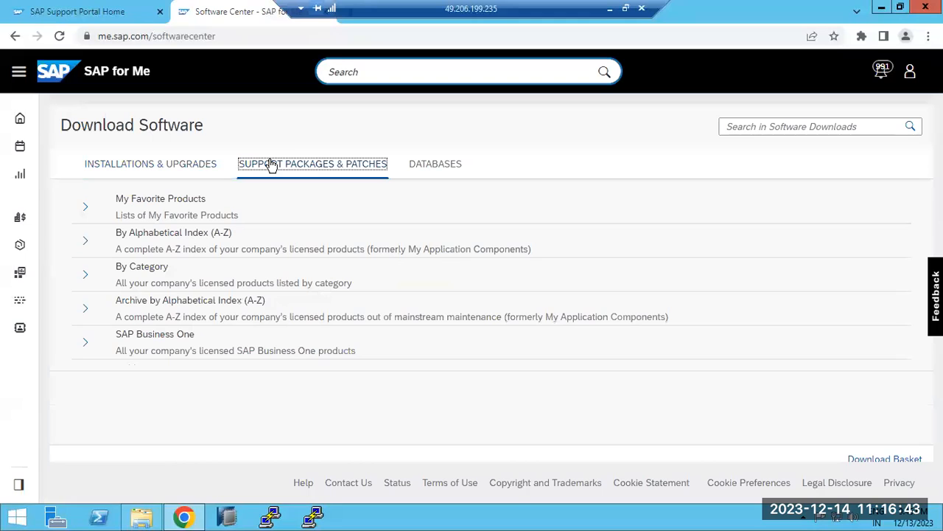
click(427, 165)
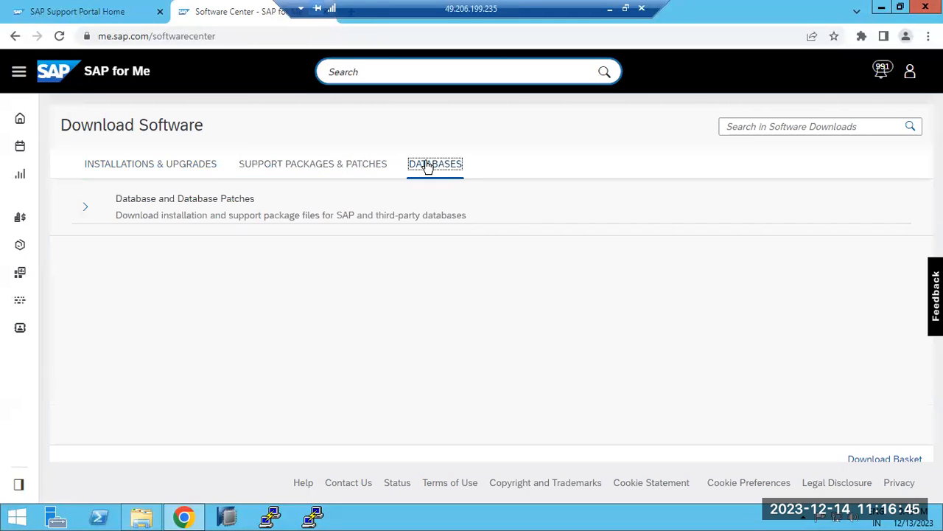
click(146, 169)
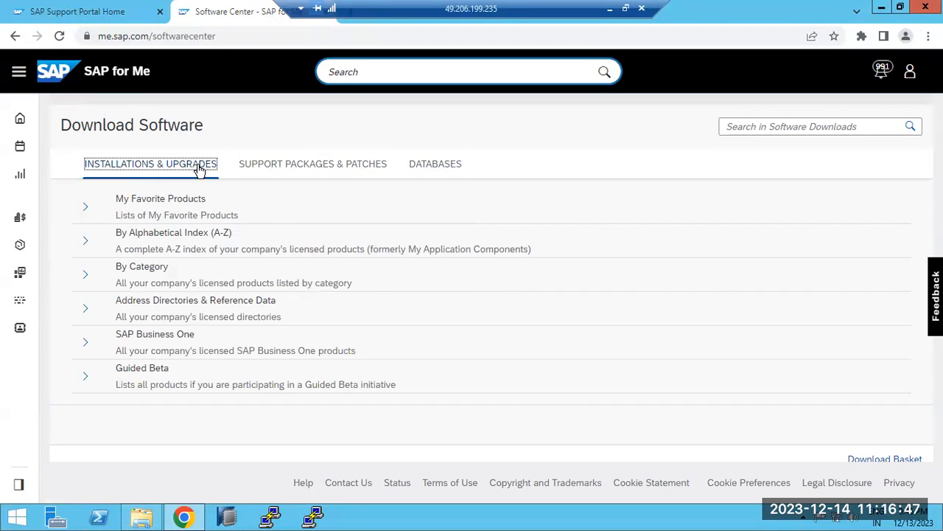
click(285, 162)
click(418, 166)
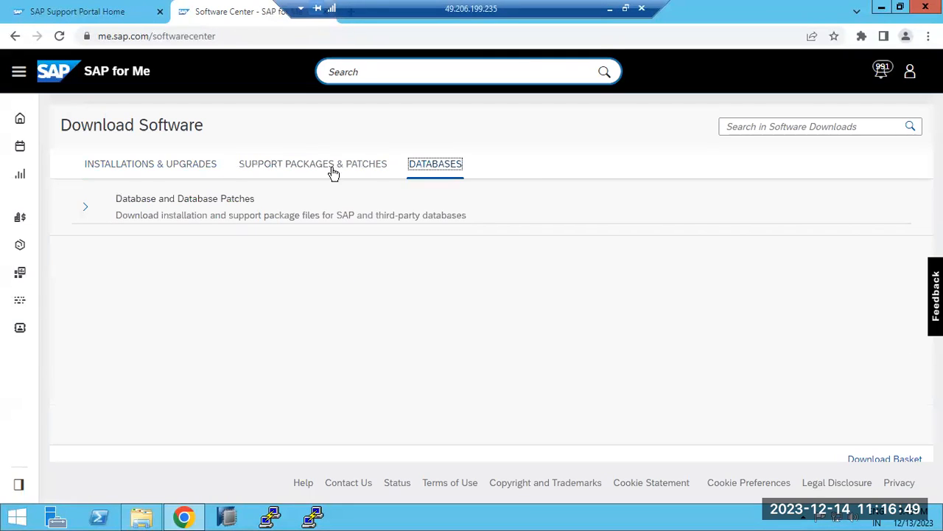
click(182, 171)
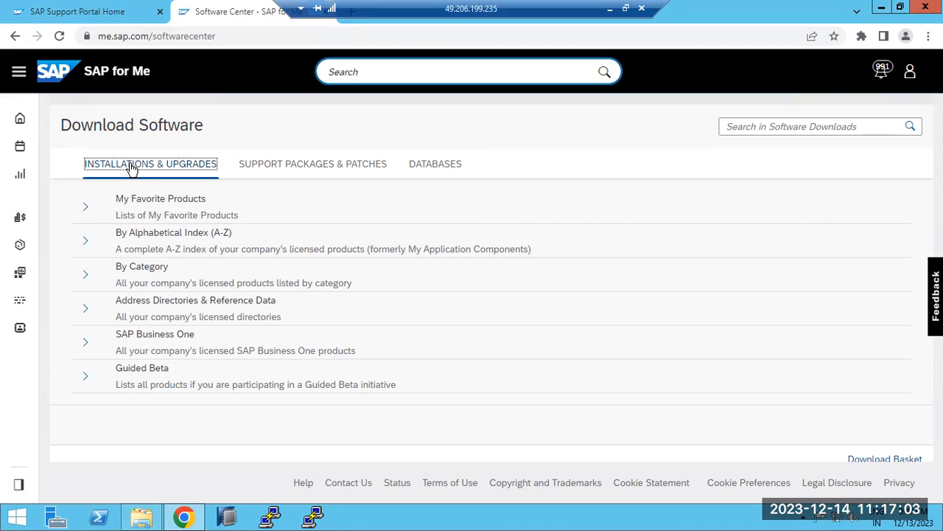
Expand By Alphabetical Index (A-Z) under Installations & Upgrades and look through its letter folders.
drag(107, 235, 233, 234)
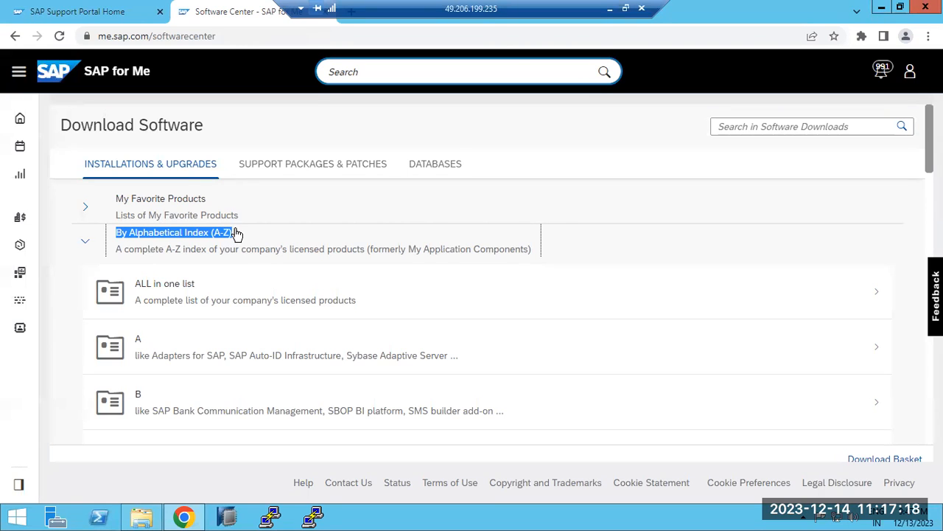
scroll(214, 352, down, 5)
scroll(216, 351, up, 1)
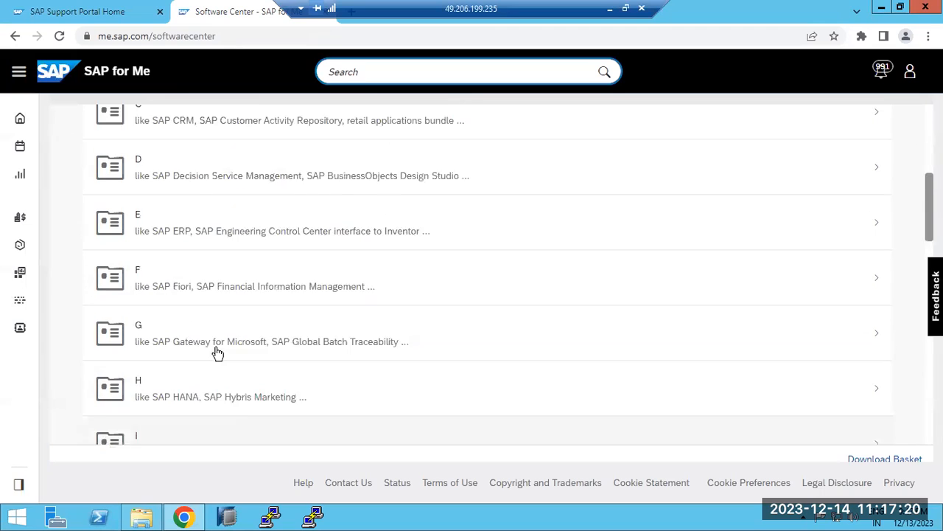
scroll(217, 353, up, 4)
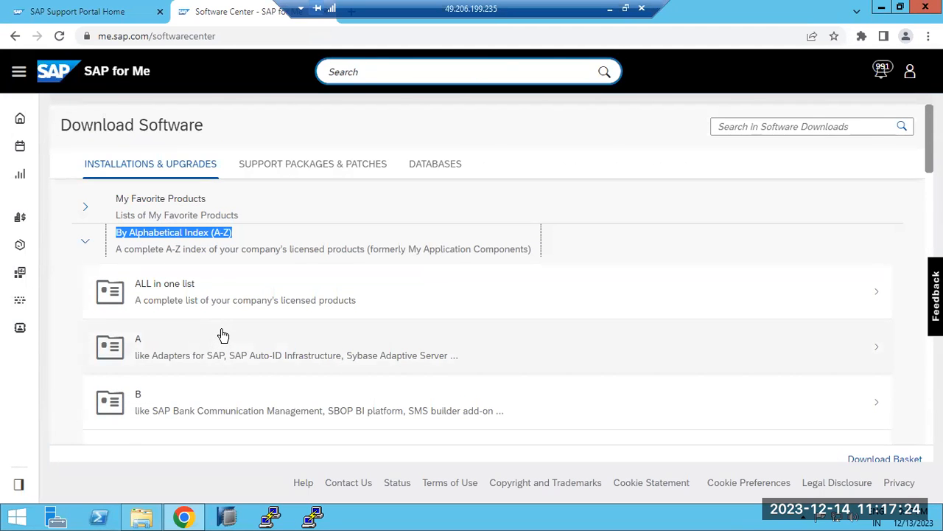
scroll(223, 335, down, 3)
Switch to the Paint notes to highlight the SWPM (Software provisioning manager) entry, and return to the remote server.
click(609, 8)
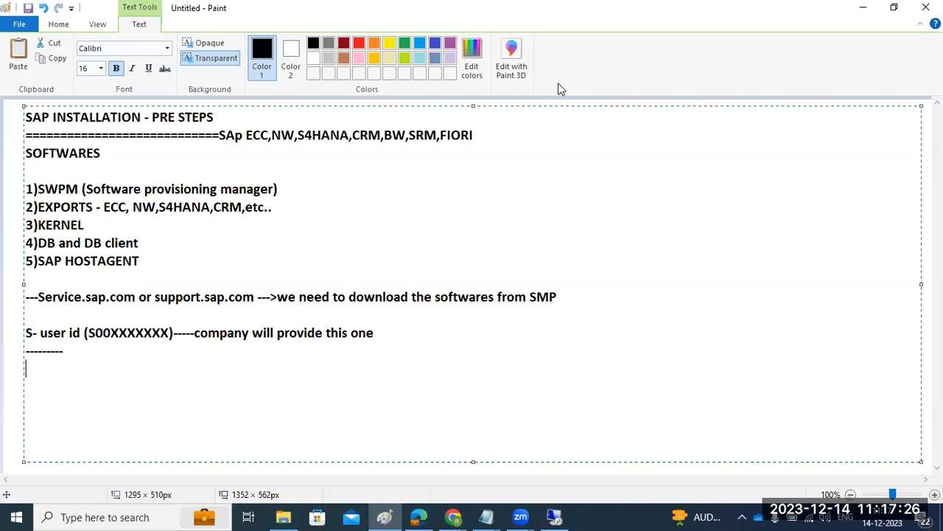
drag(57, 188, 281, 189)
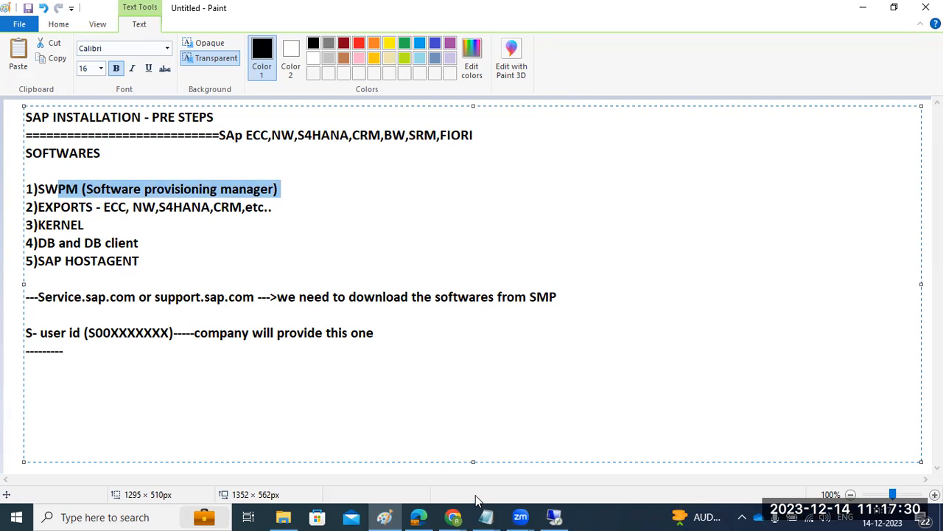
click(46, 191)
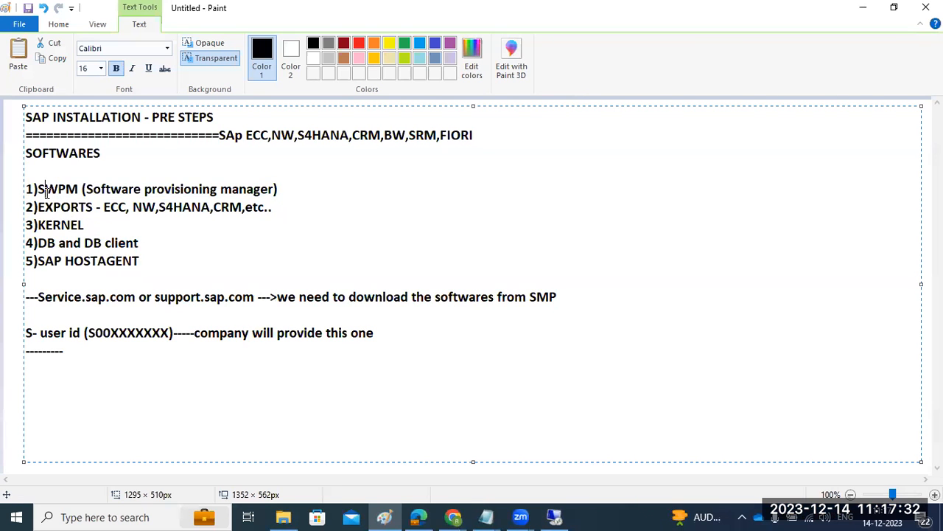
click(563, 515)
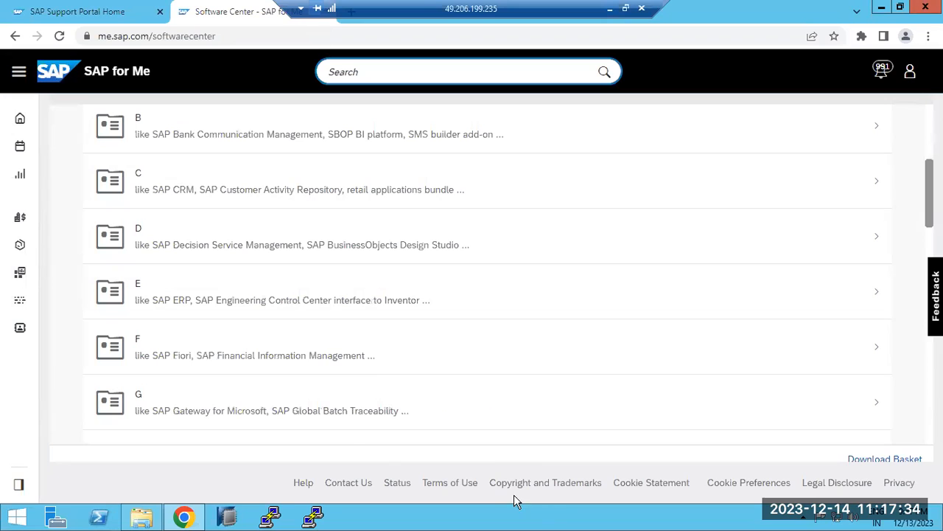
Open the letter S folder in the alphabetical index of Installations & Upgrades.
scroll(184, 336, down, 2)
scroll(184, 338, up, 5)
scroll(184, 338, down, 8)
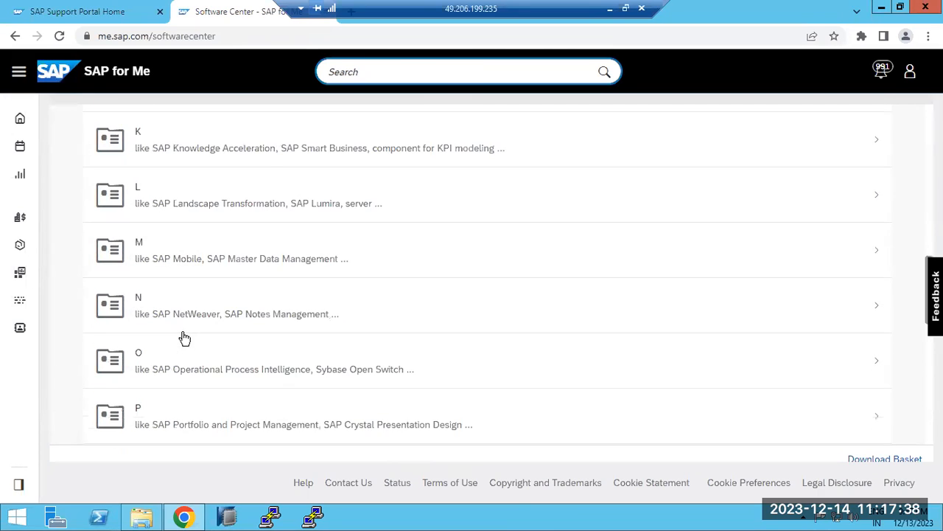
scroll(184, 338, down, 5)
click(162, 248)
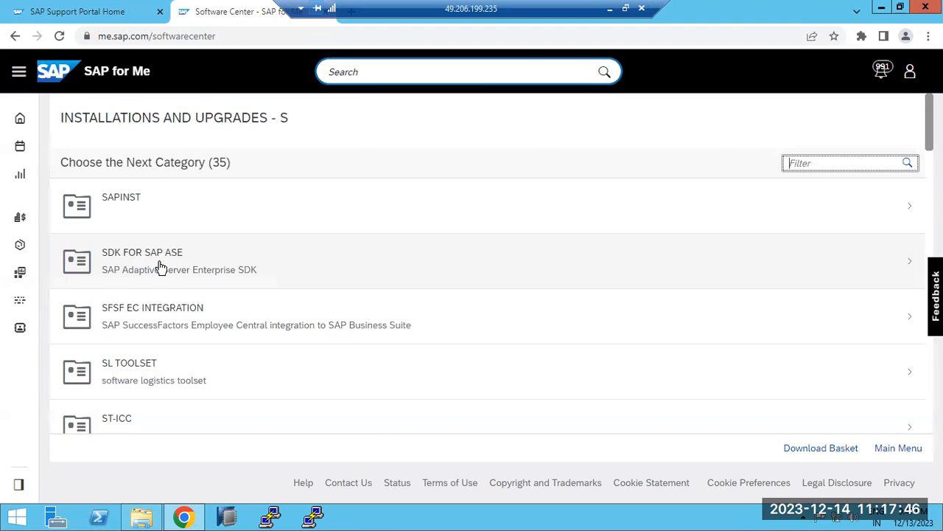
Look through the product categories listed under Installations and Upgrades - S, from SAPINST to SYBASE SQL ANYWHERE.
scroll(166, 302, down, 6)
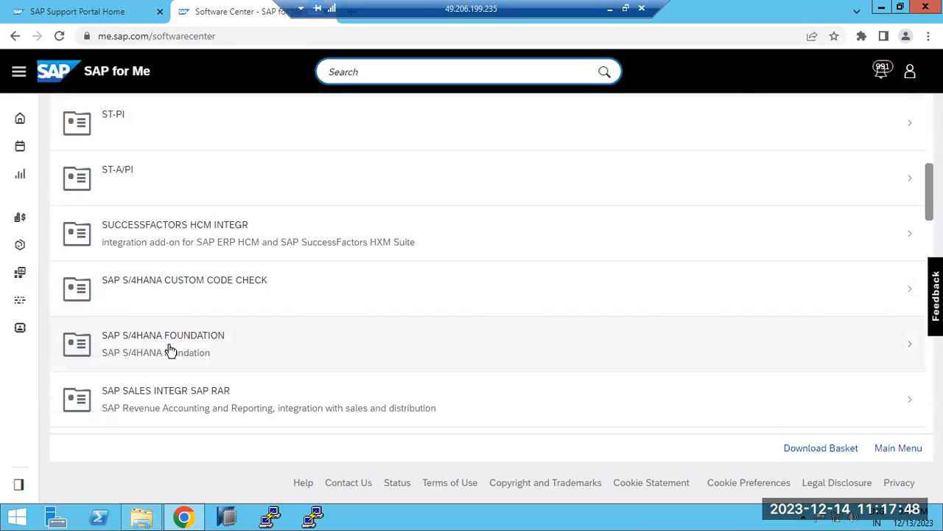
scroll(169, 351, down, 3)
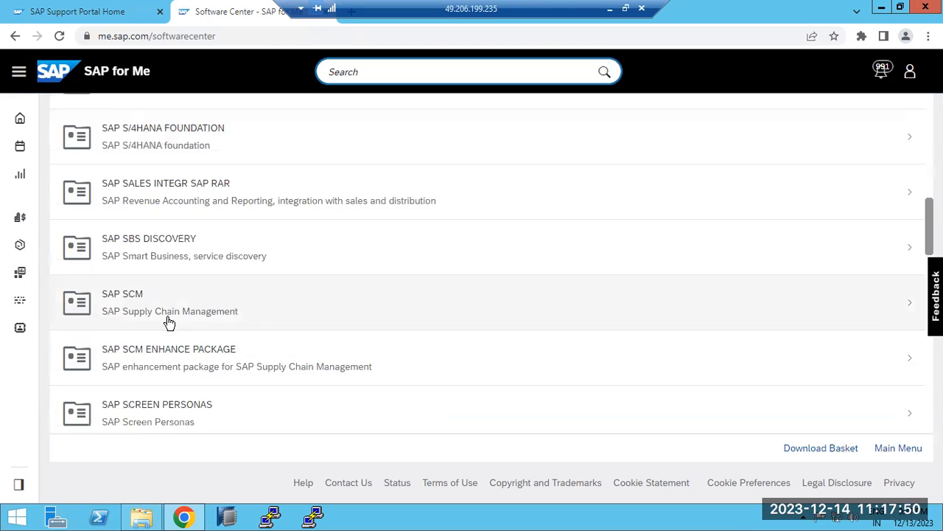
scroll(168, 322, down, 2)
scroll(168, 322, down, 1)
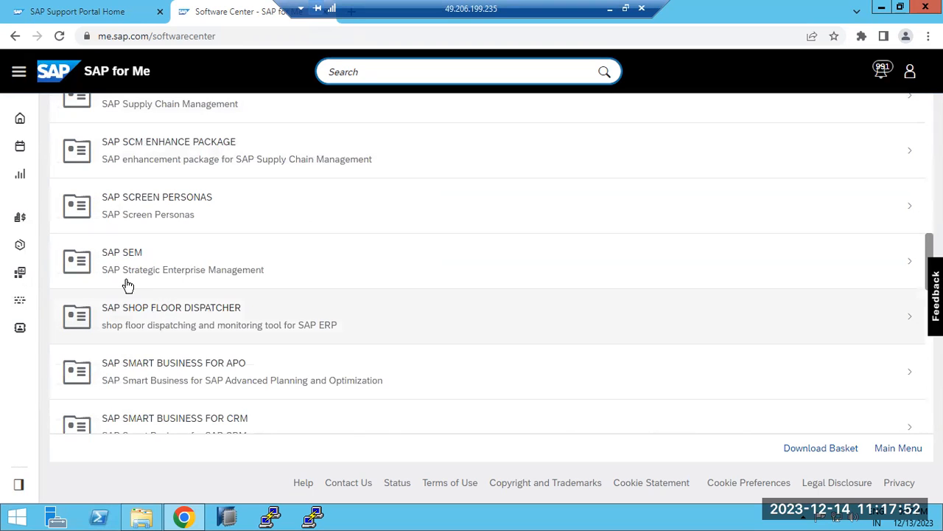
scroll(126, 282, down, 10)
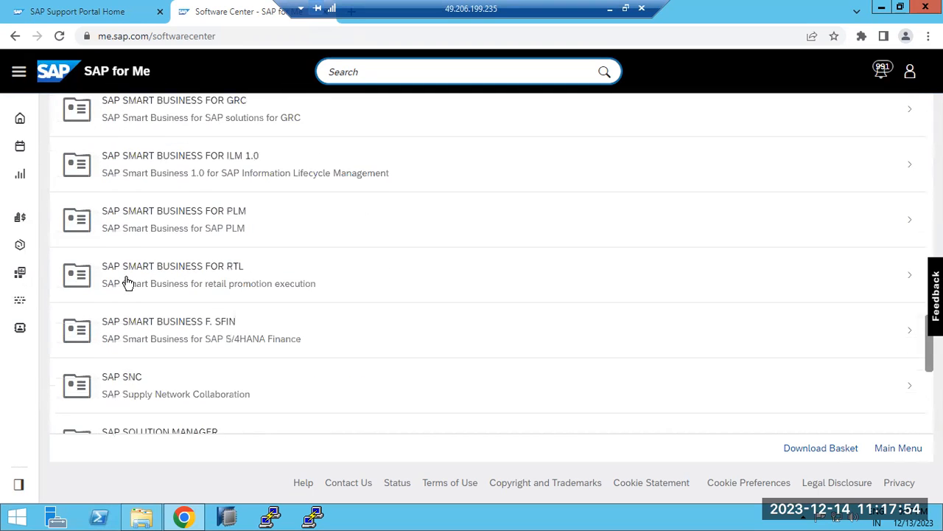
scroll(127, 282, down, 2)
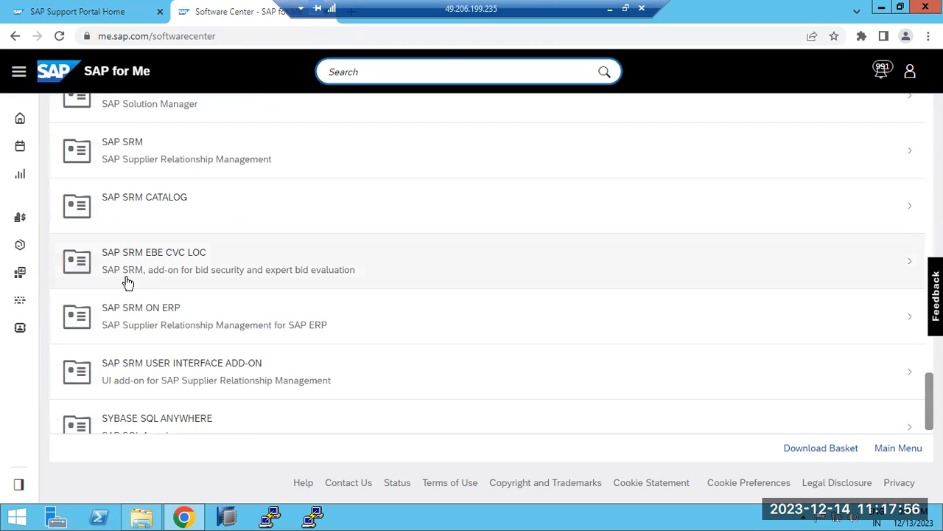
scroll(127, 283, down, 1)
scroll(126, 282, up, 14)
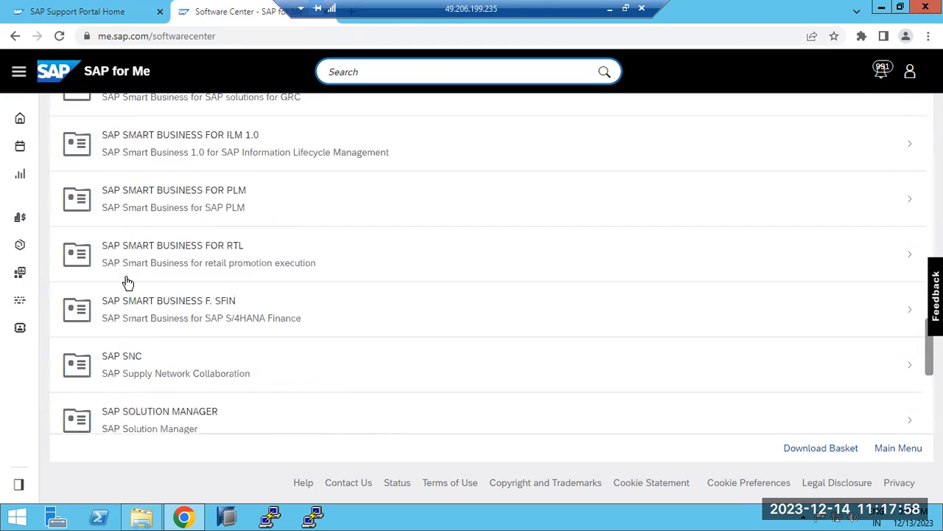
scroll(127, 282, up, 7)
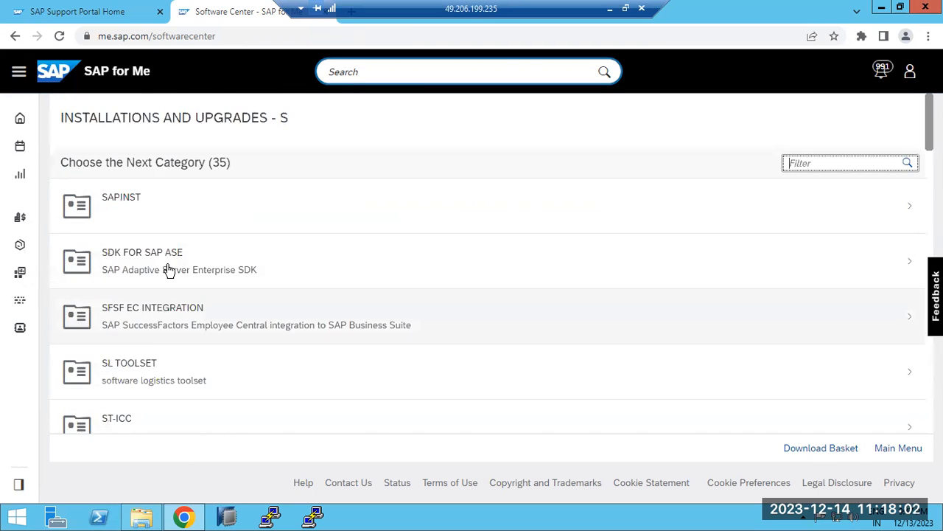
Open the Installation downloads of SL TOOLSET 1.0 and highlight the SWPM10_IM_AIX_PPC64 item, 51054279_1.
scroll(162, 287, down, 3)
scroll(162, 287, up, 1)
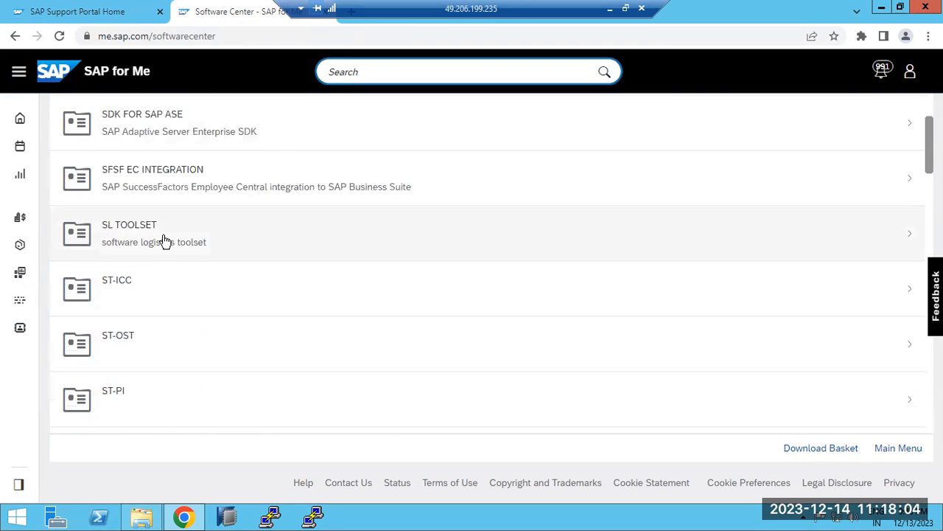
click(165, 240)
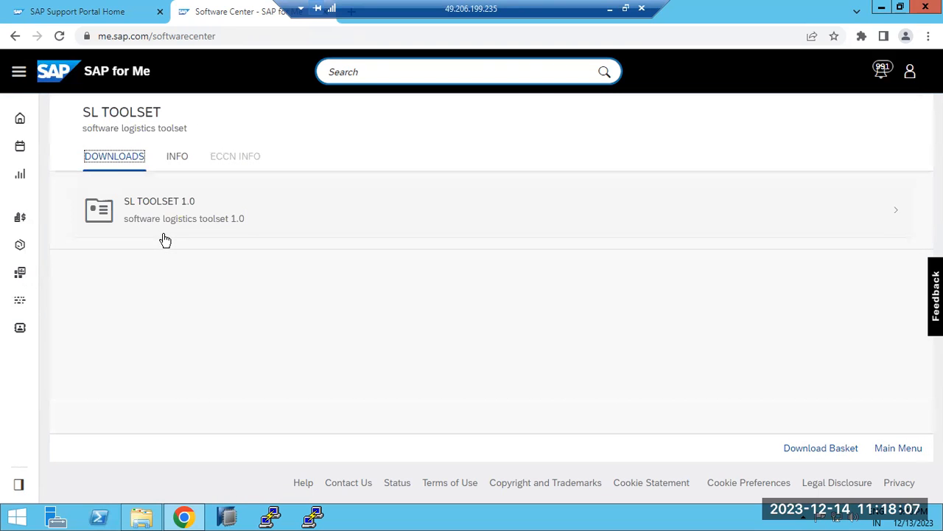
click(158, 215)
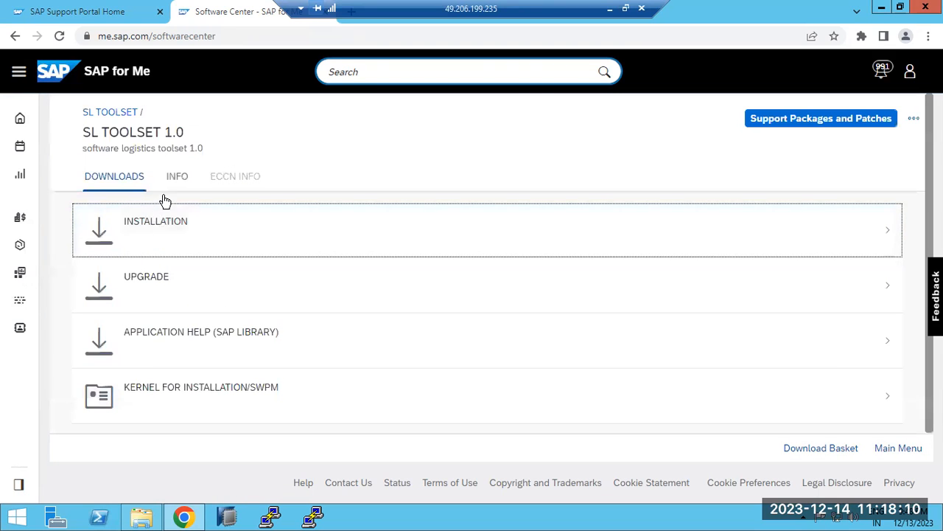
click(169, 238)
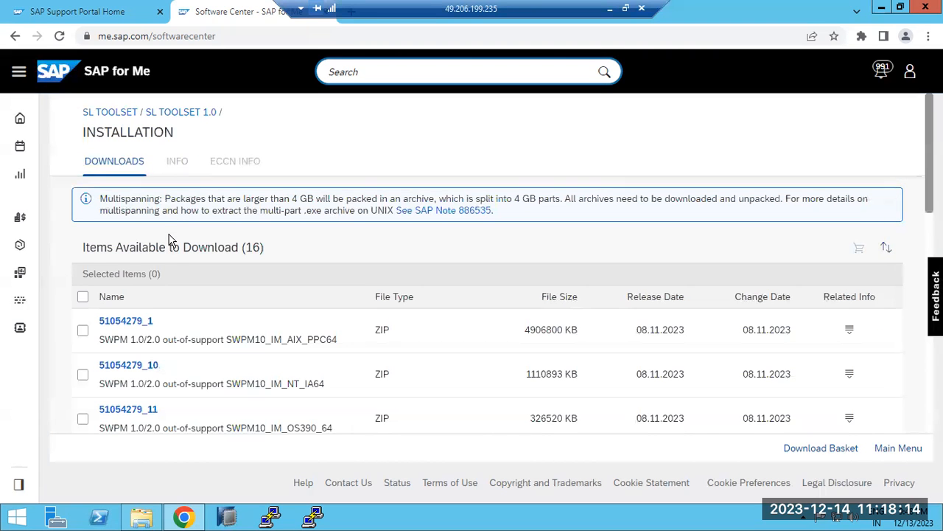
drag(94, 342, 248, 343)
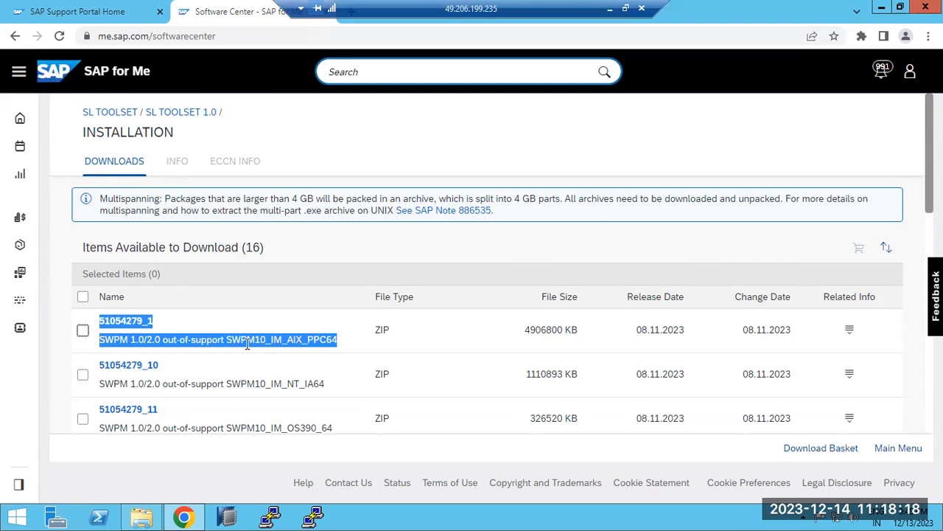
Find the Windows SWPM item 51054279_15 among the available downloads and highlight WINDOWS_X86_64 in its description.
scroll(250, 341, down, 1)
scroll(272, 336, down, 2)
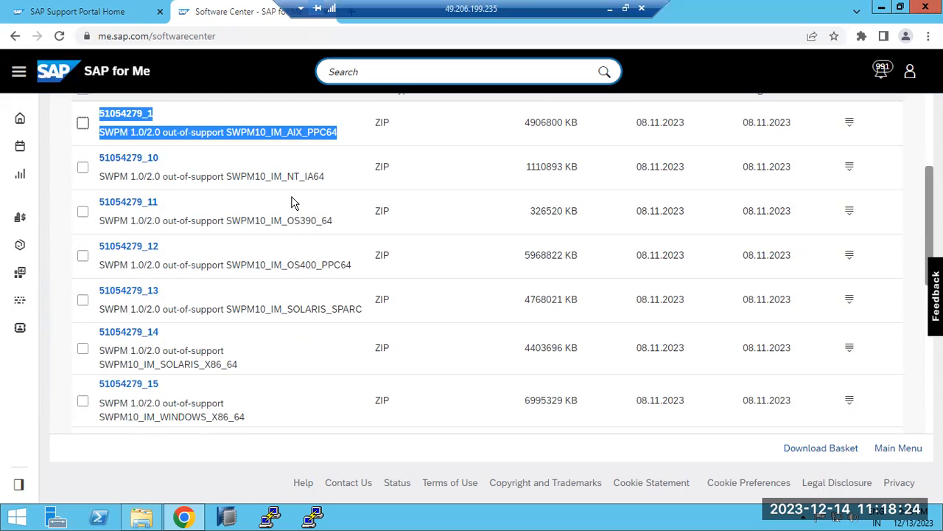
scroll(292, 203, up, 1)
scroll(312, 295, down, 3)
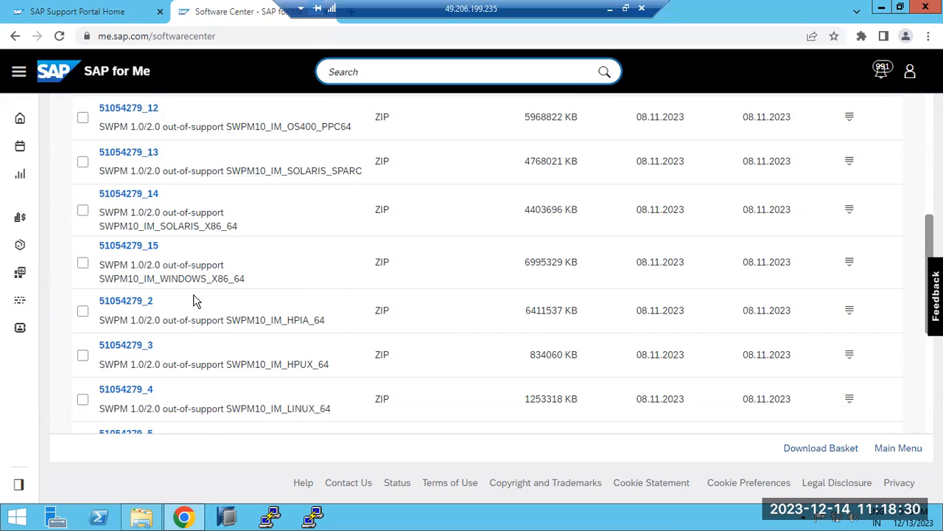
drag(262, 280, 160, 280)
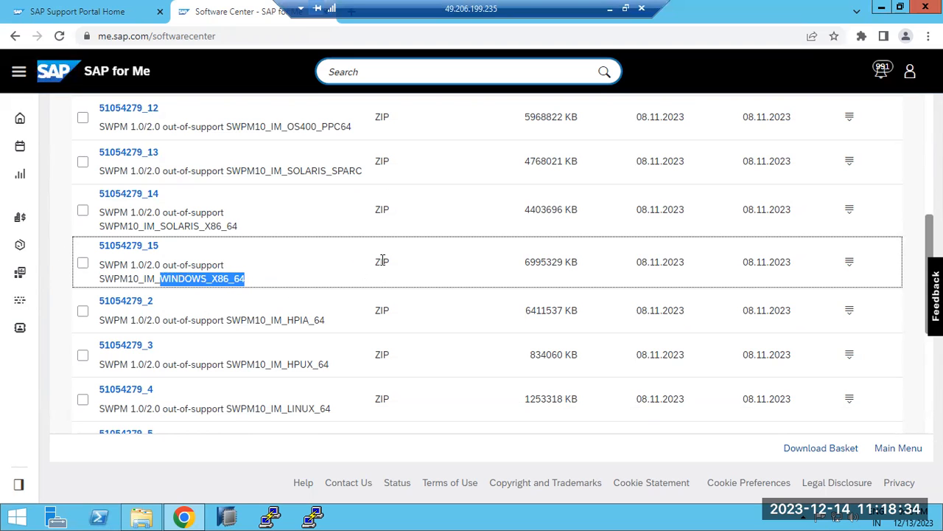
Look through the SWPM items for the other platforms, down to the SAPK-200AGINCTSPLUG add-on at the end of the list.
scroll(190, 337, down, 3)
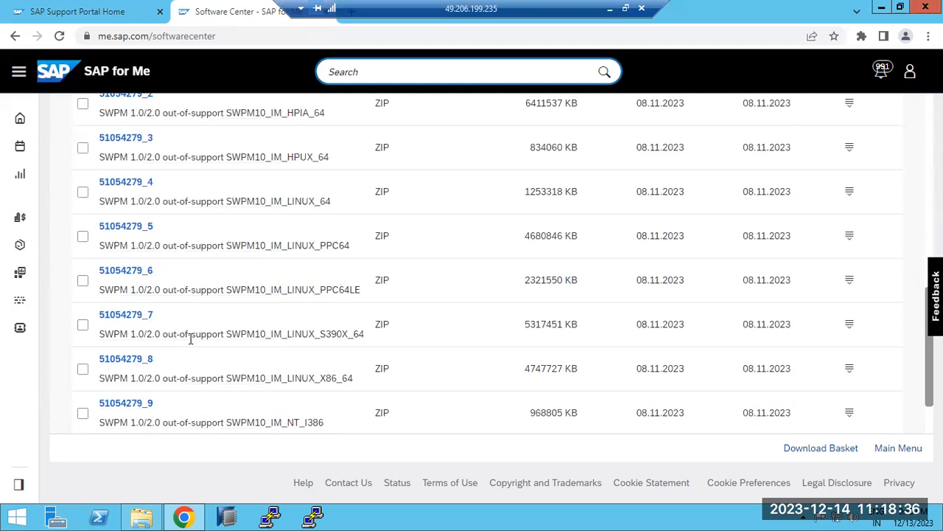
scroll(190, 338, down, 1)
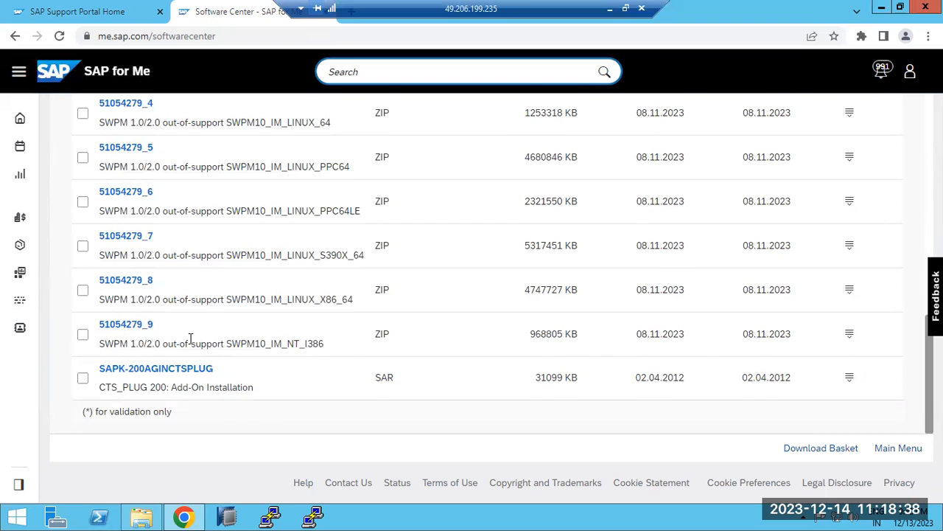
scroll(190, 337, up, 4)
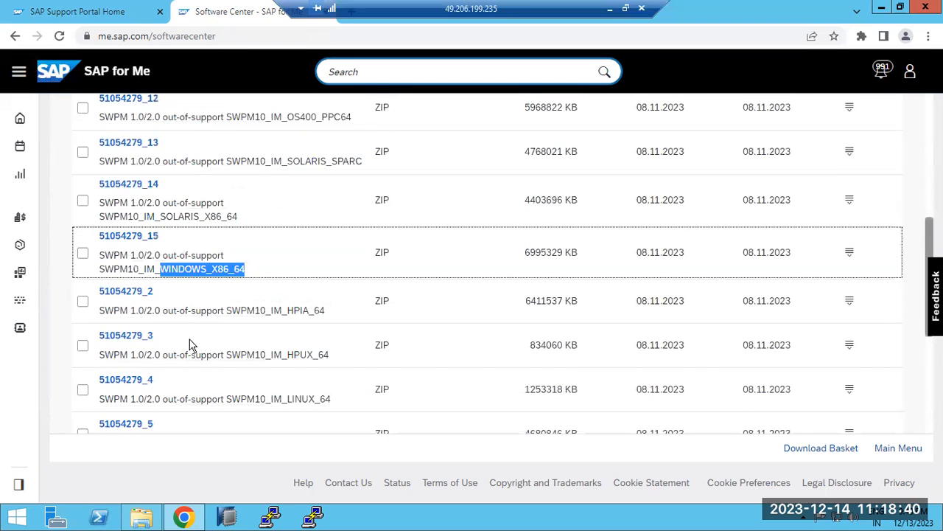
scroll(190, 345, up, 4)
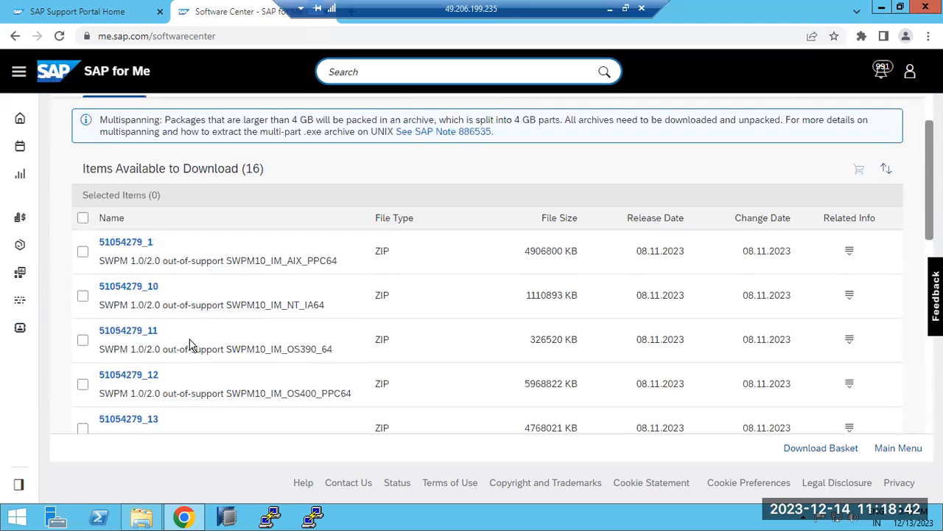
scroll(189, 345, up, 2)
scroll(190, 345, down, 1)
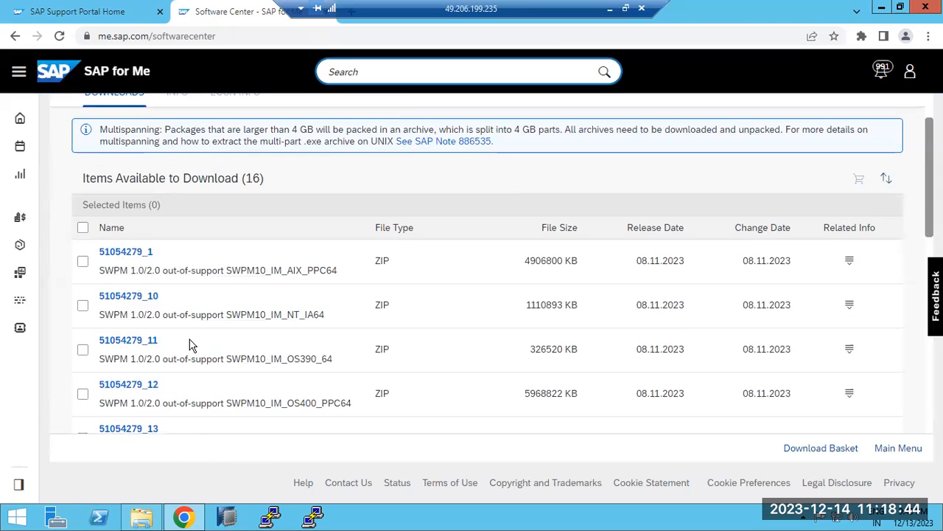
scroll(191, 345, down, 5)
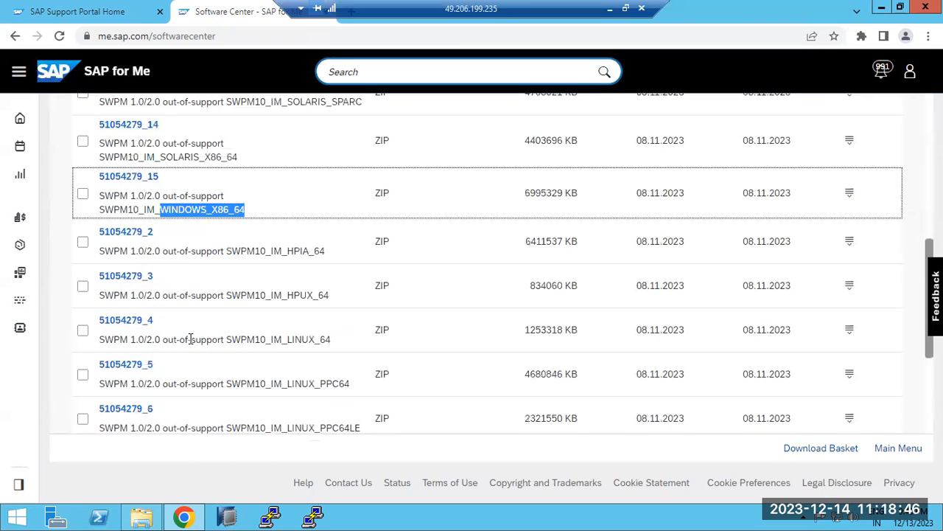
Start downloading the Windows SWPM archive 51054279_15.ZIP and cancel the download.
click(131, 183)
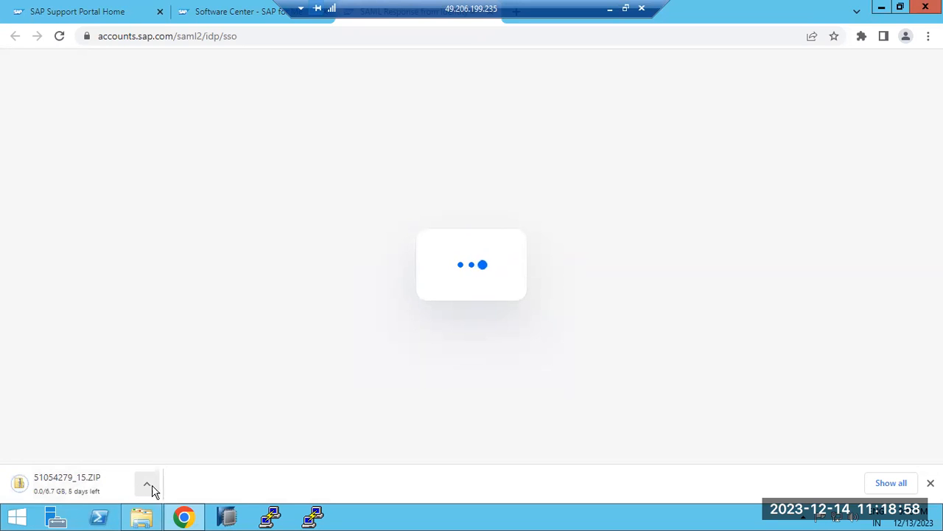
click(147, 486)
click(152, 462)
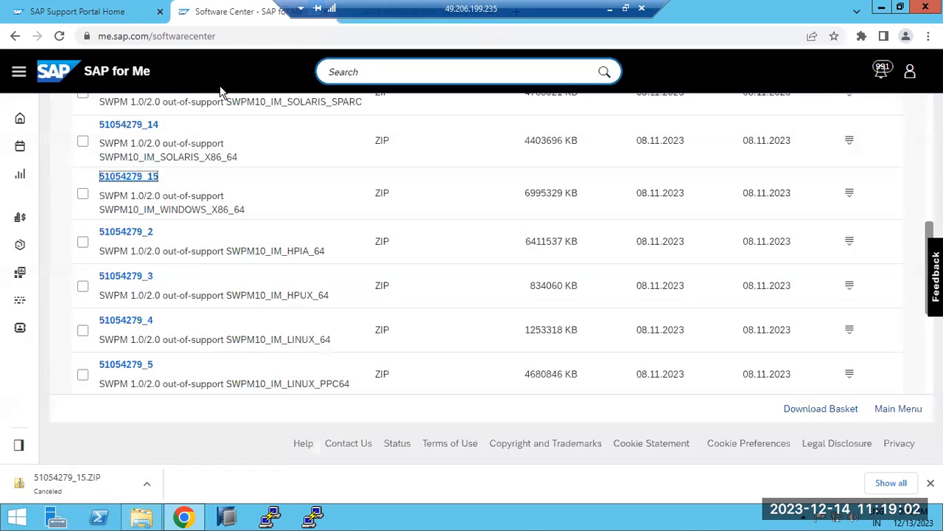
Return to the Download Software page and open the letter K folder in the alphabetical index of Installations & Upgrades.
scroll(162, 243, up, 6)
click(110, 112)
click(15, 37)
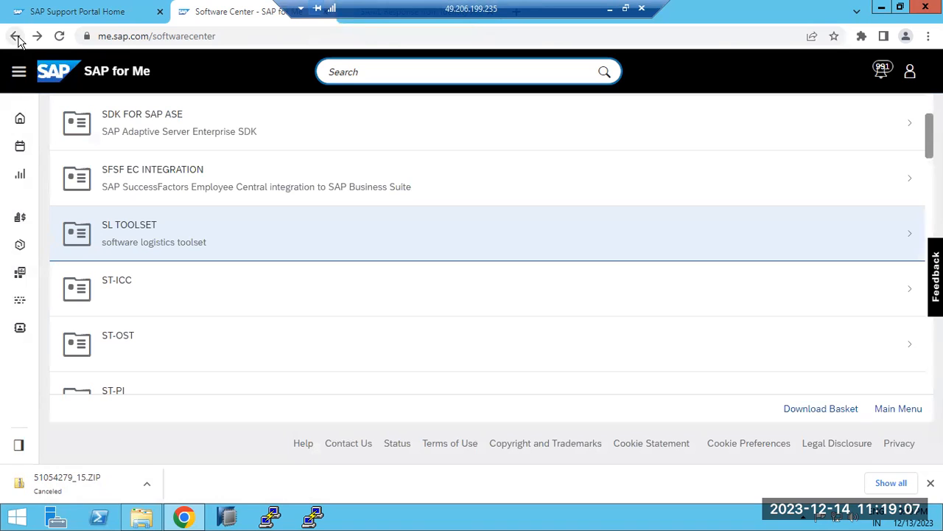
click(15, 37)
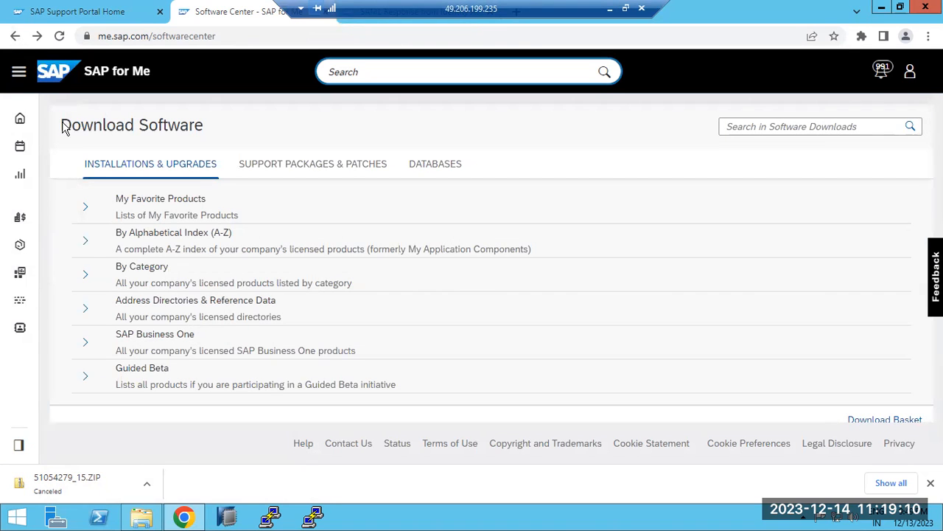
click(89, 250)
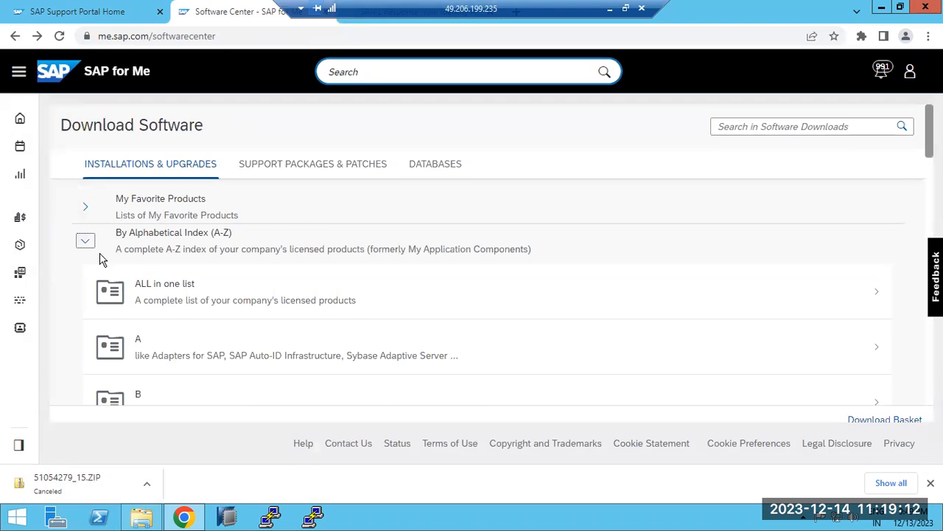
scroll(177, 280, down, 4)
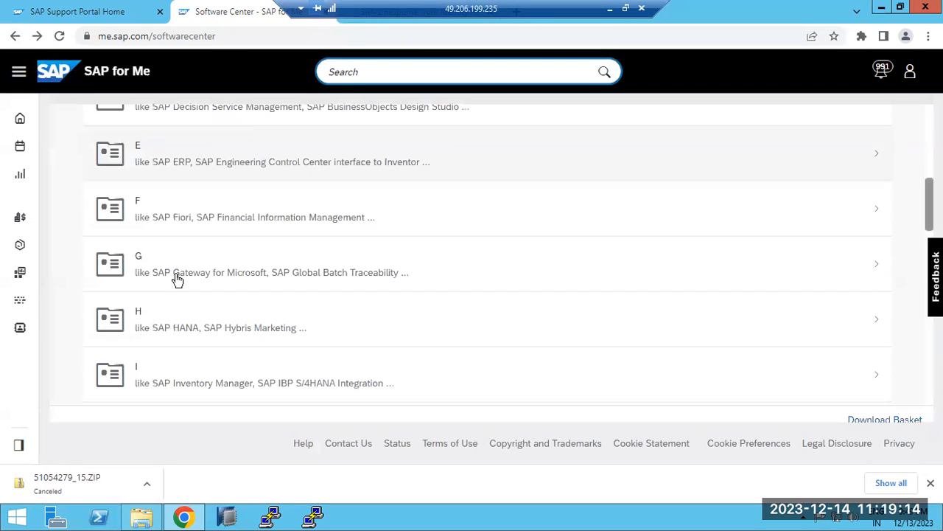
scroll(174, 295, down, 1)
click(172, 290)
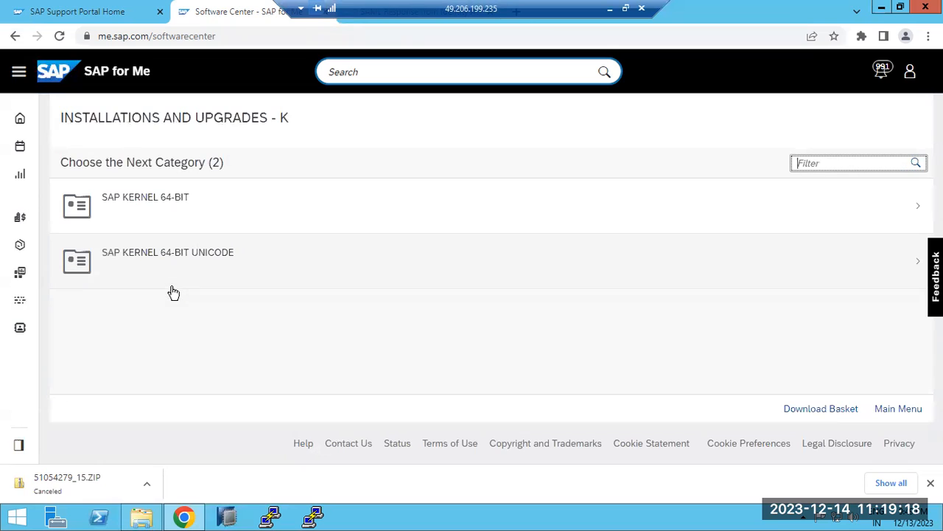
Open the Installation downloads of SAP KERNEL 7.22 EXT 64-BIT UC under SAP KERNEL 64-BIT UNICODE and show the Microsoft Windows items.
click(160, 260)
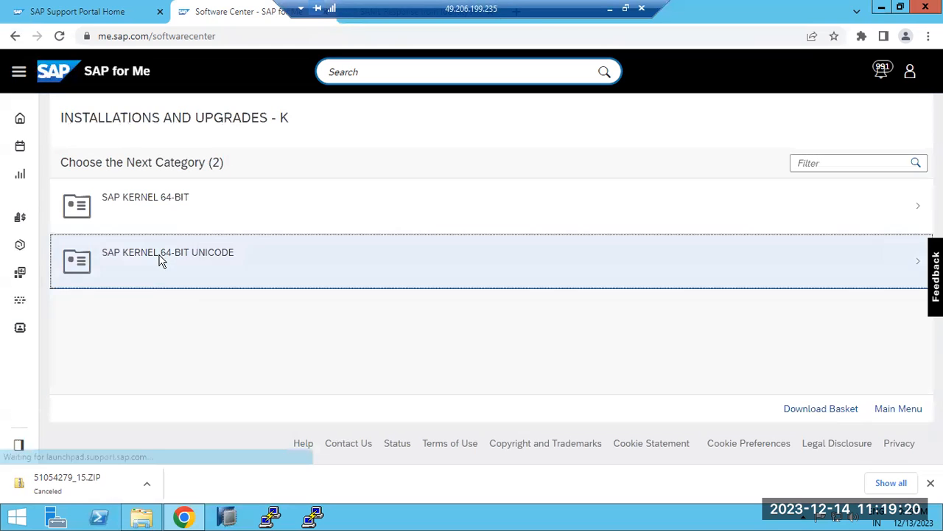
click(174, 216)
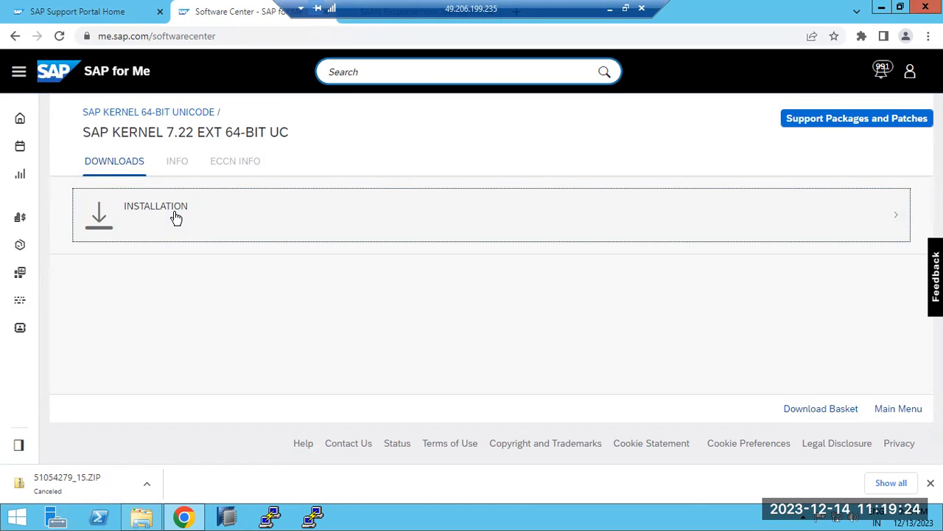
click(176, 217)
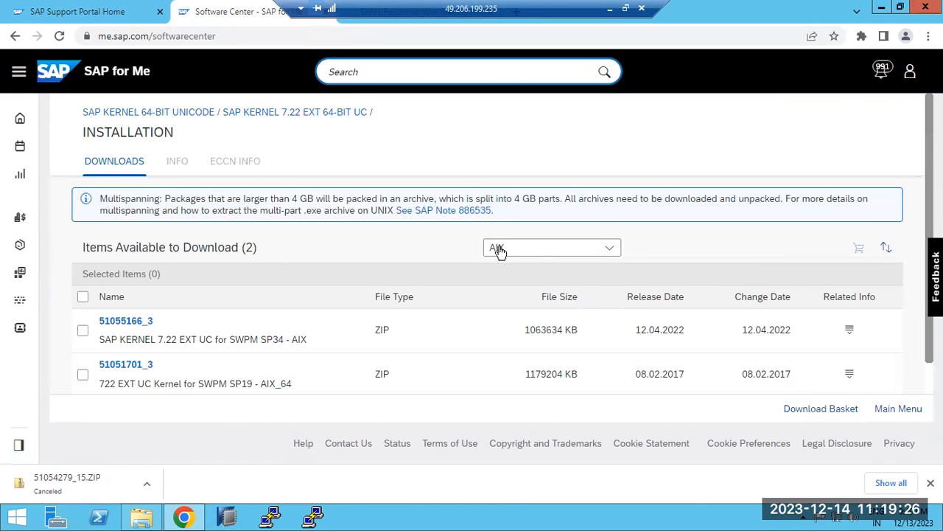
click(608, 253)
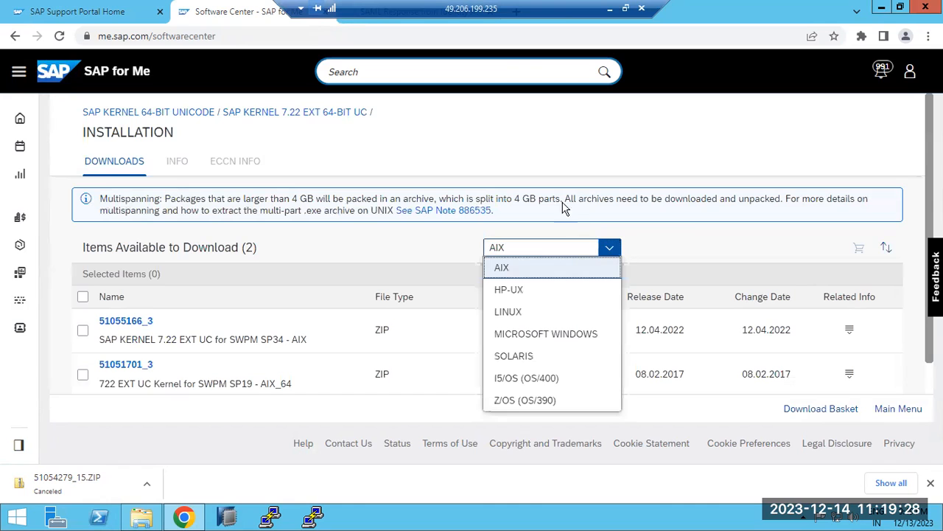
click(518, 338)
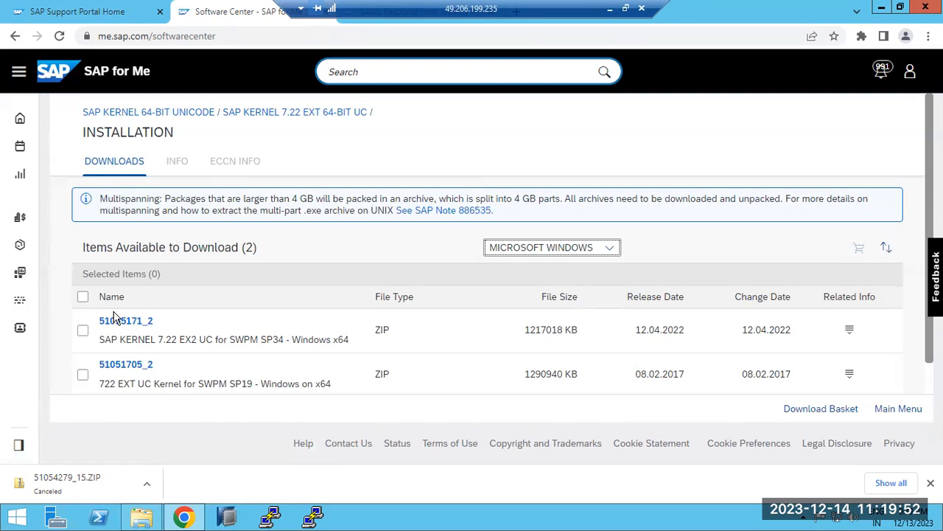
Return to the Download Software page and open the letter E folder in the alphabetical index.
click(136, 113)
click(15, 36)
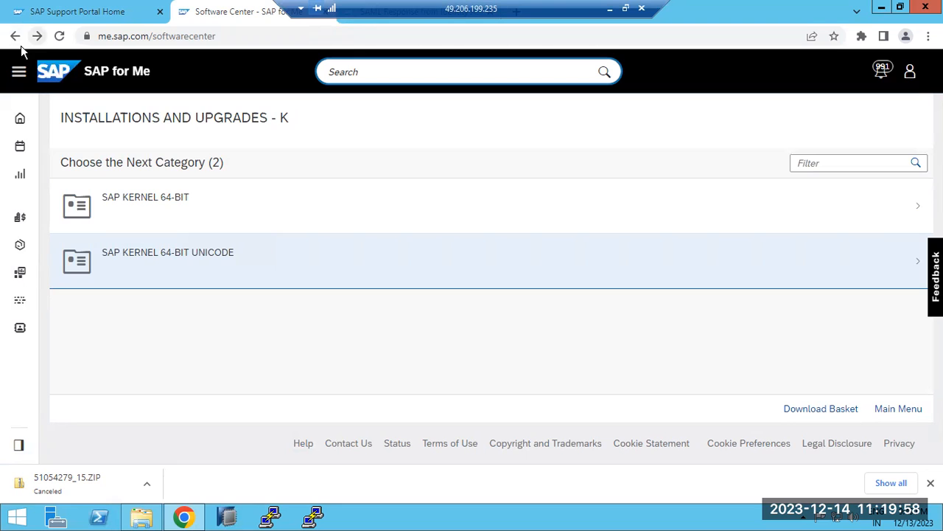
click(10, 40)
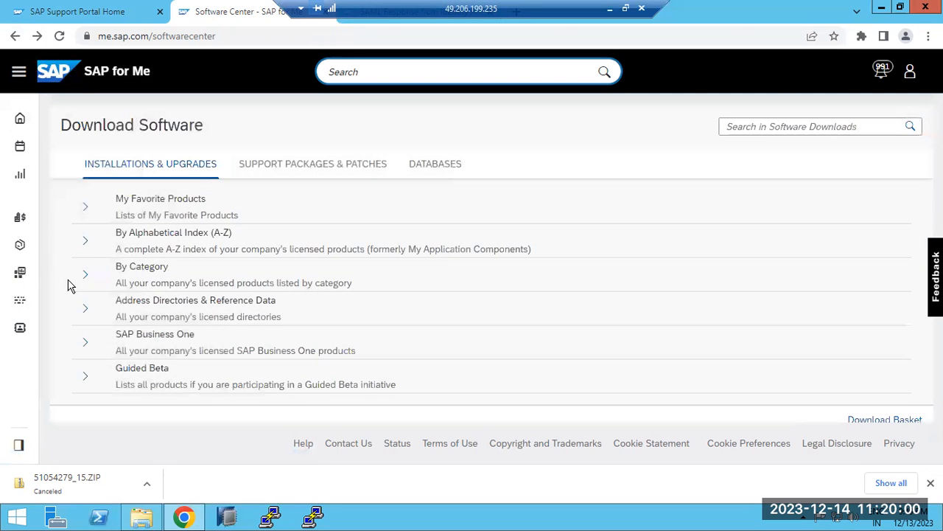
click(86, 243)
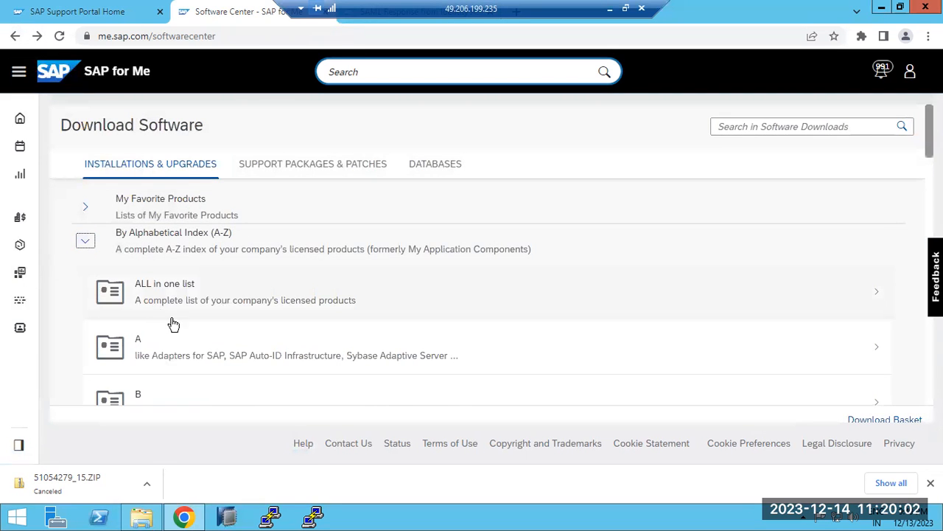
scroll(170, 339, down, 1)
scroll(182, 359, down, 1)
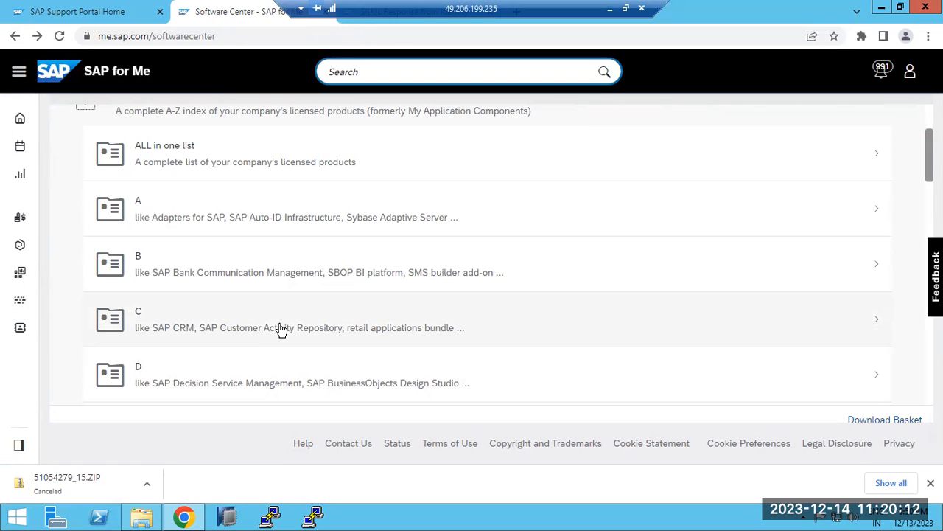
scroll(281, 330, down, 1)
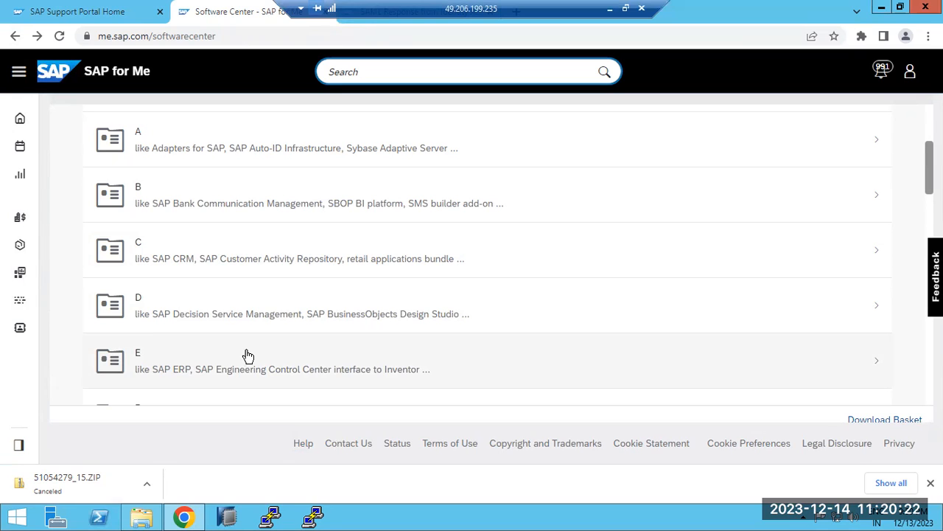
click(199, 361)
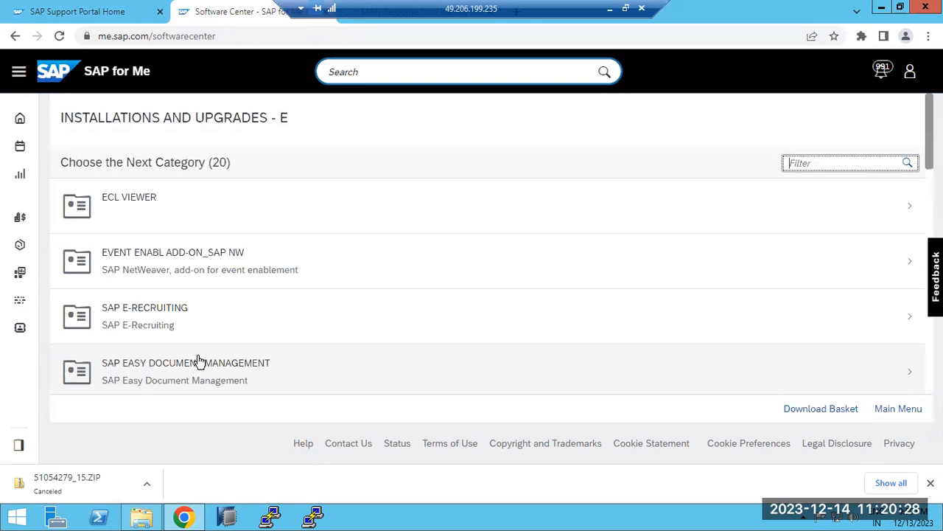
Open the SAP ERP category, highlight SAP ERP ENHANCE PACKAGE and open it.
scroll(204, 340, down, 3)
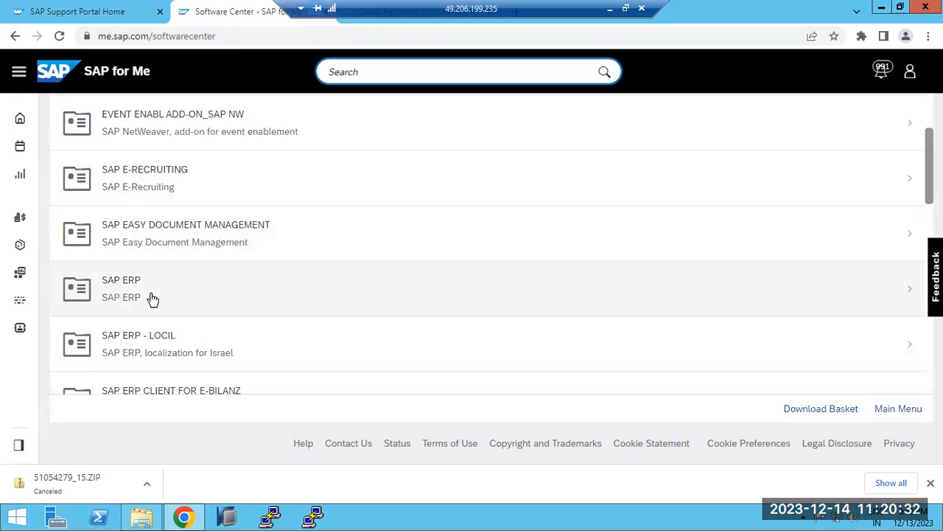
click(151, 298)
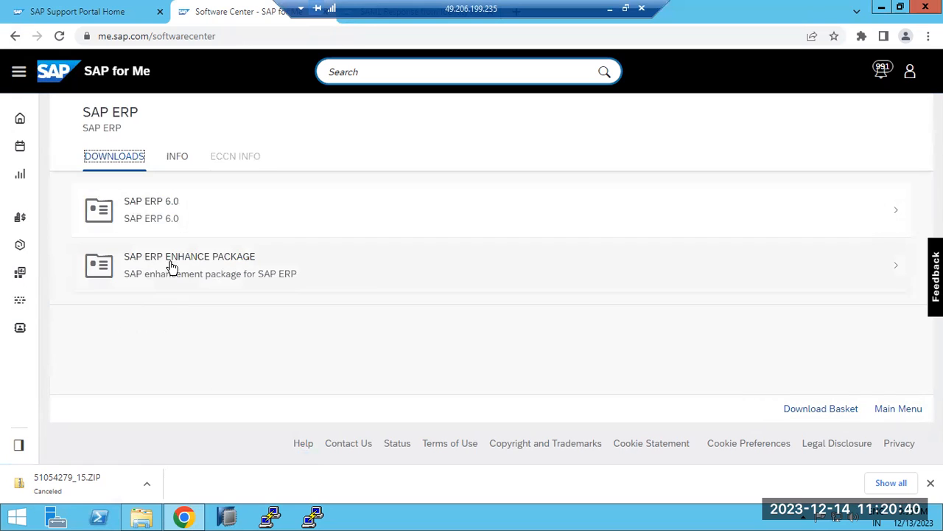
drag(156, 260, 260, 264)
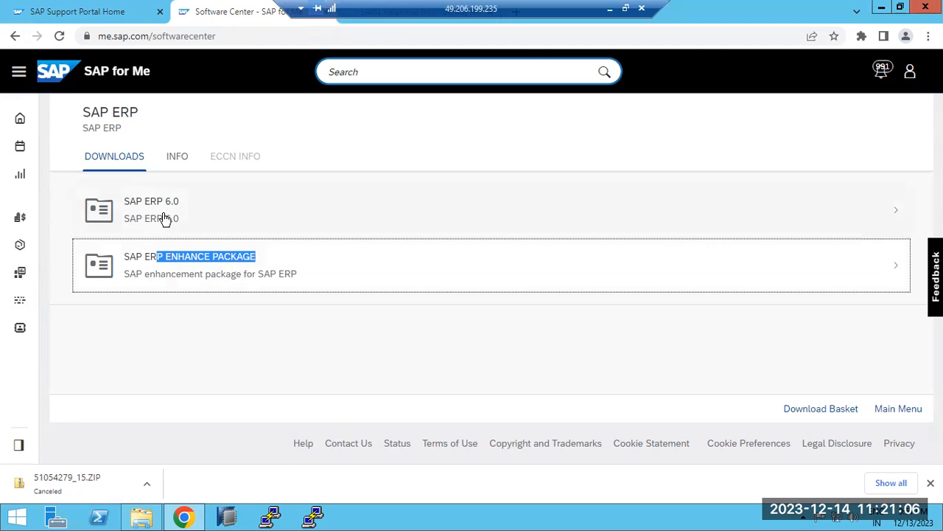
click(175, 274)
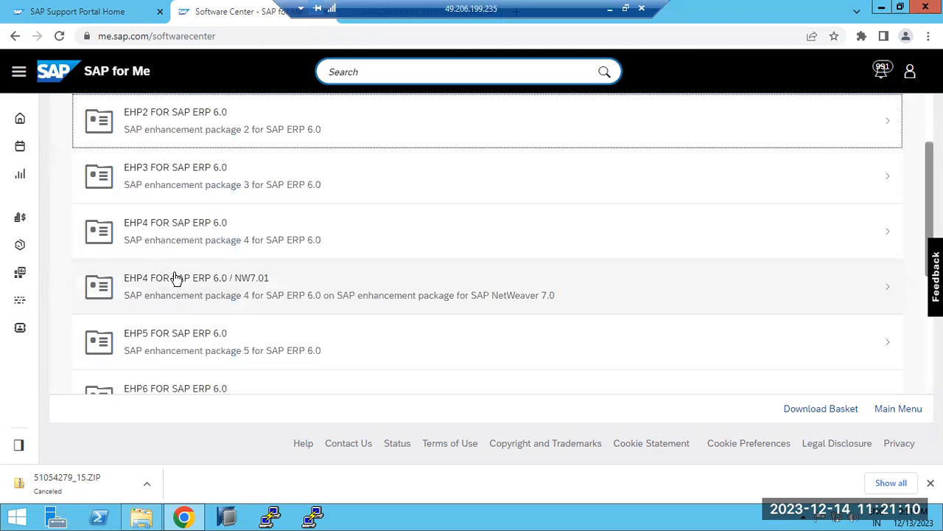
Open EHP8 FOR SAP ERP 6.0 from the list of SAP ERP enhancement packages.
scroll(209, 242, up, 2)
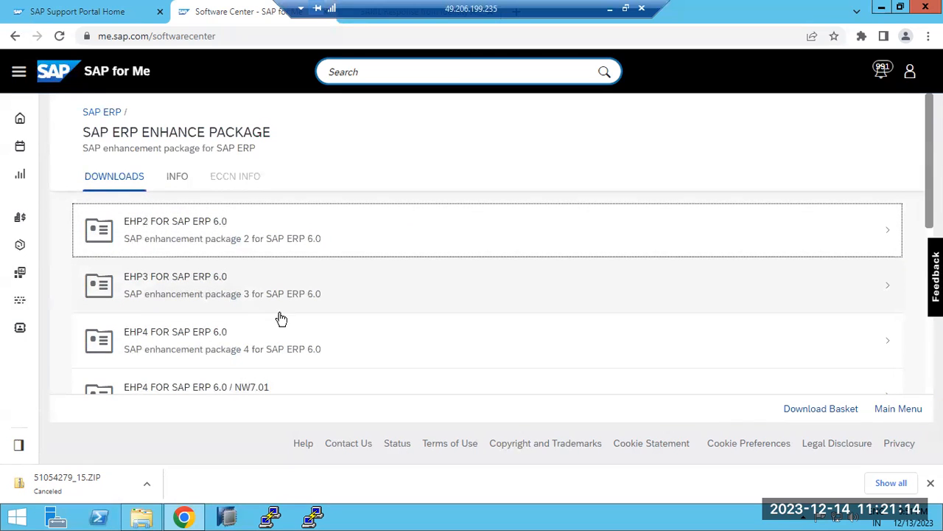
scroll(185, 347, down, 1)
scroll(184, 347, down, 3)
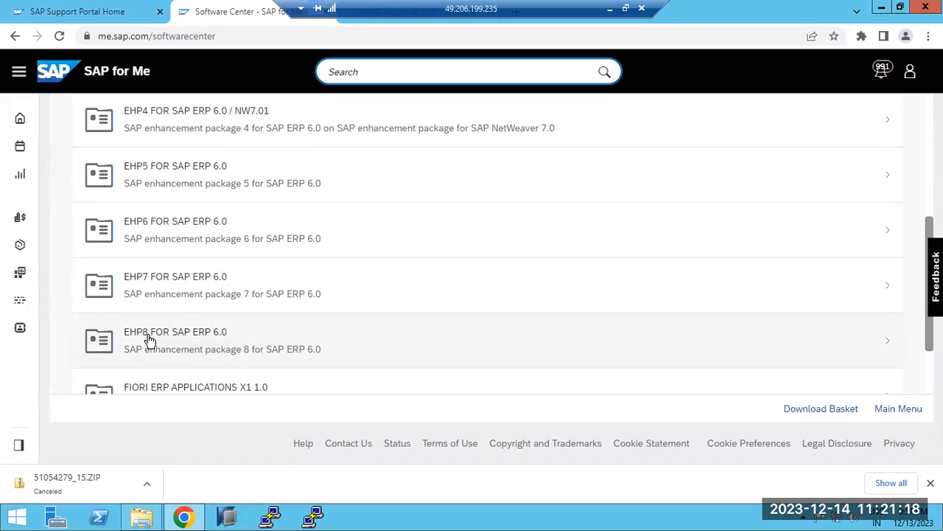
scroll(147, 337, down, 1)
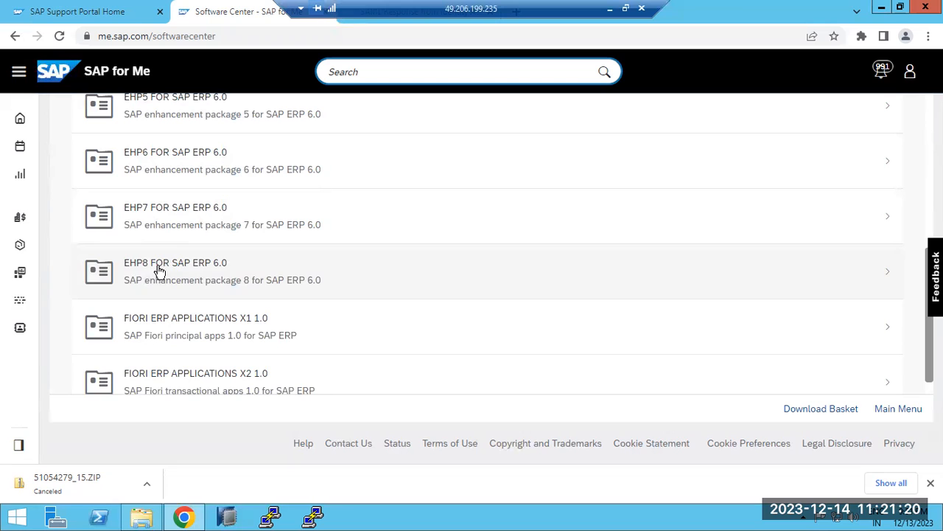
click(159, 272)
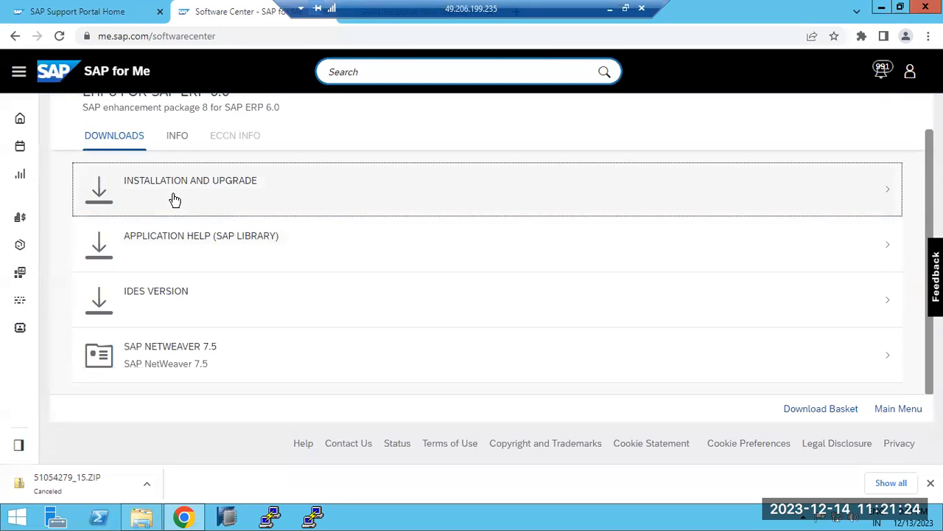
Open the Installation and Upgrade downloads of EHP8 for SAP ERP 6.0 and highlight the four Installation Export files, 51050708_1 to 51050708_4.
click(174, 199)
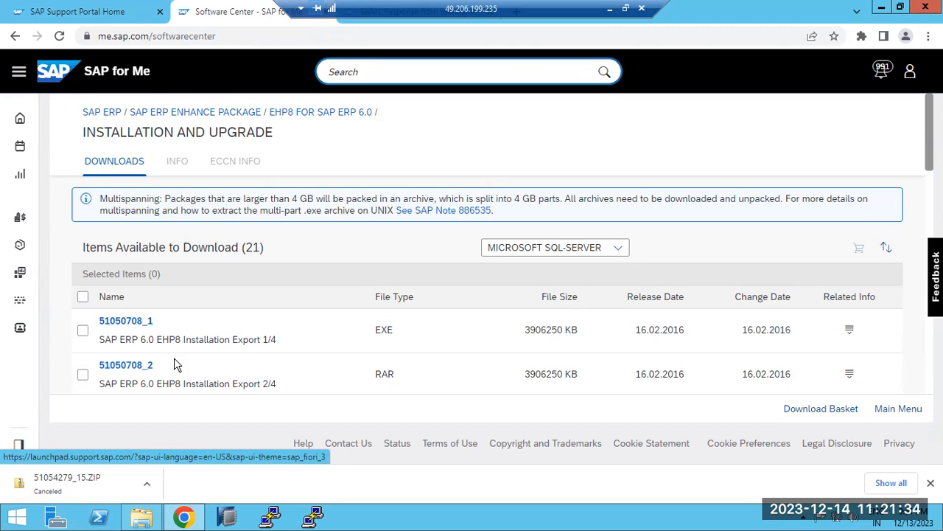
drag(184, 339, 251, 340)
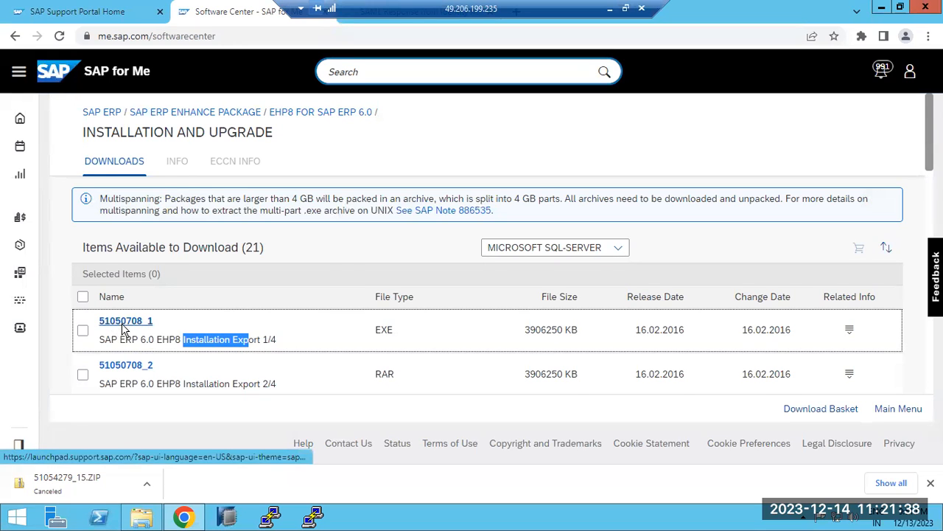
scroll(118, 328, down, 3)
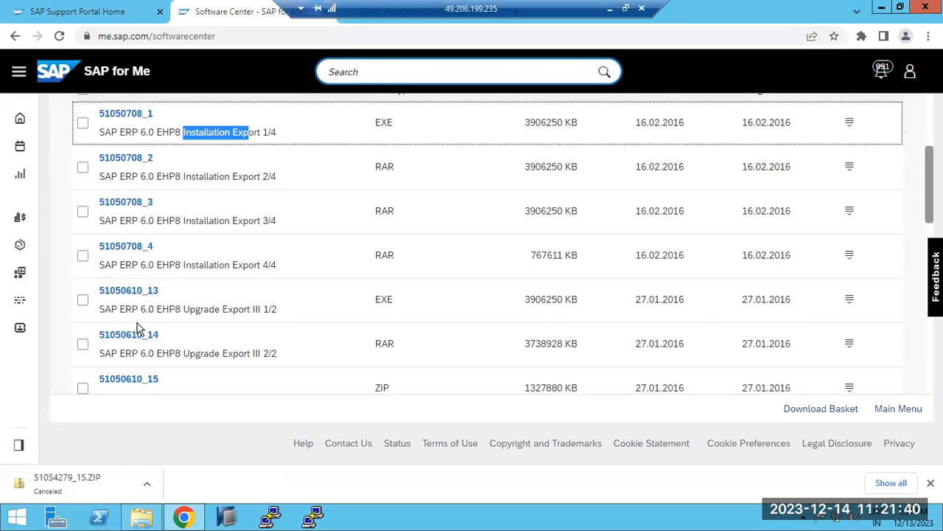
scroll(136, 328, up, 1)
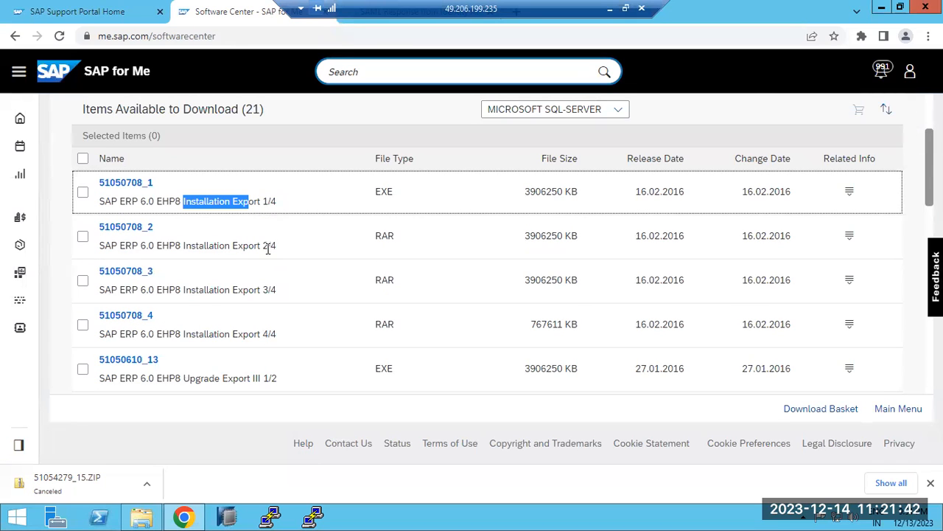
drag(288, 339, 101, 190)
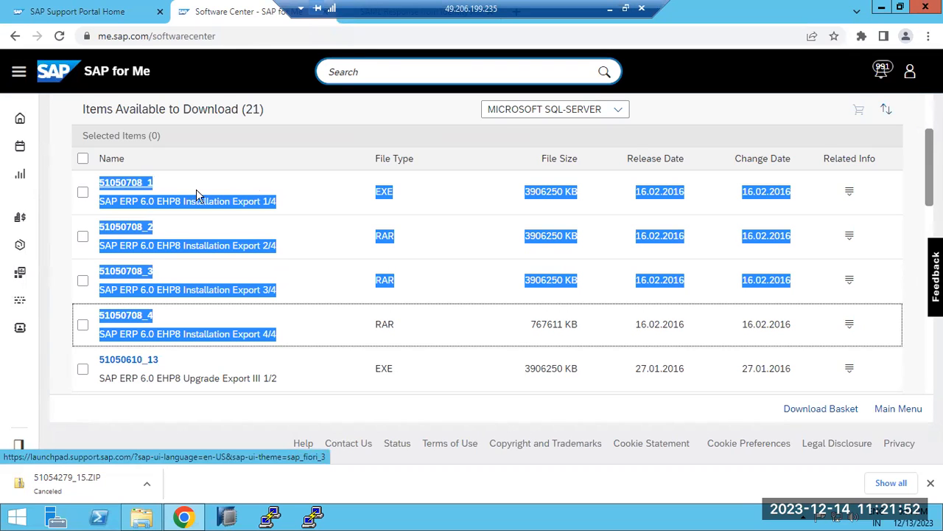
click(305, 162)
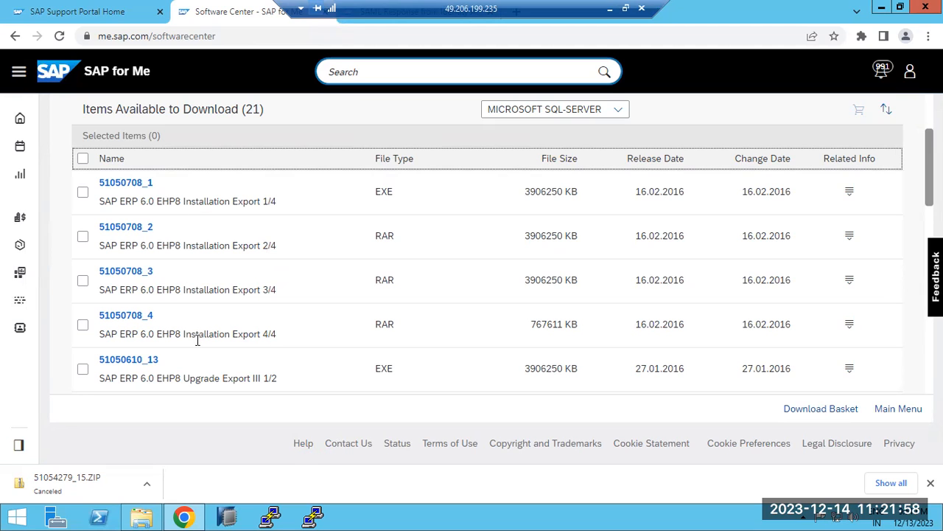
drag(296, 335, 96, 199)
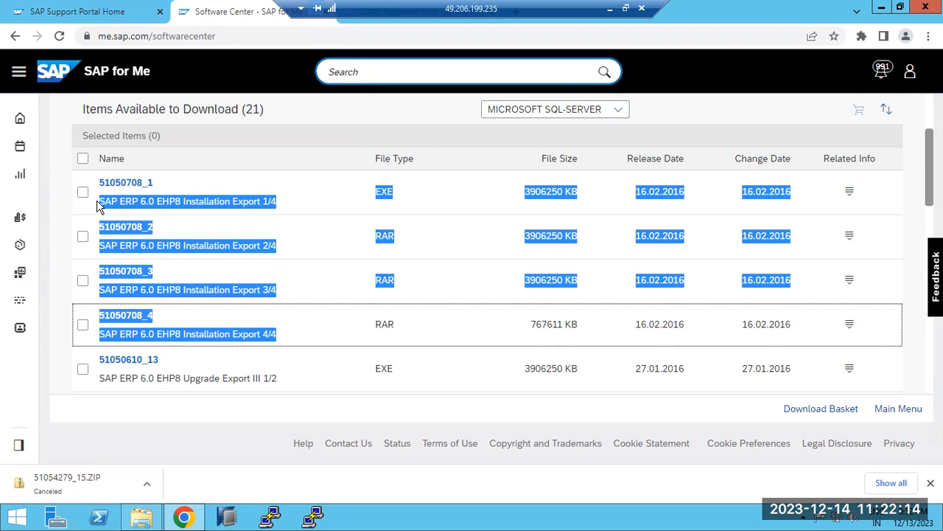
Return to the Download Software page and expand Database and Database Patches in the Databases section to view the available databases.
click(16, 36)
click(15, 36)
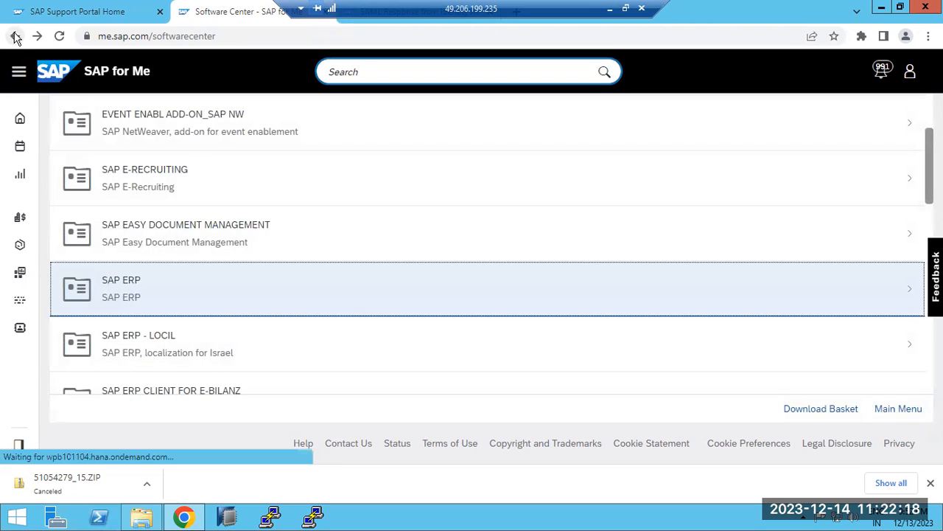
click(425, 171)
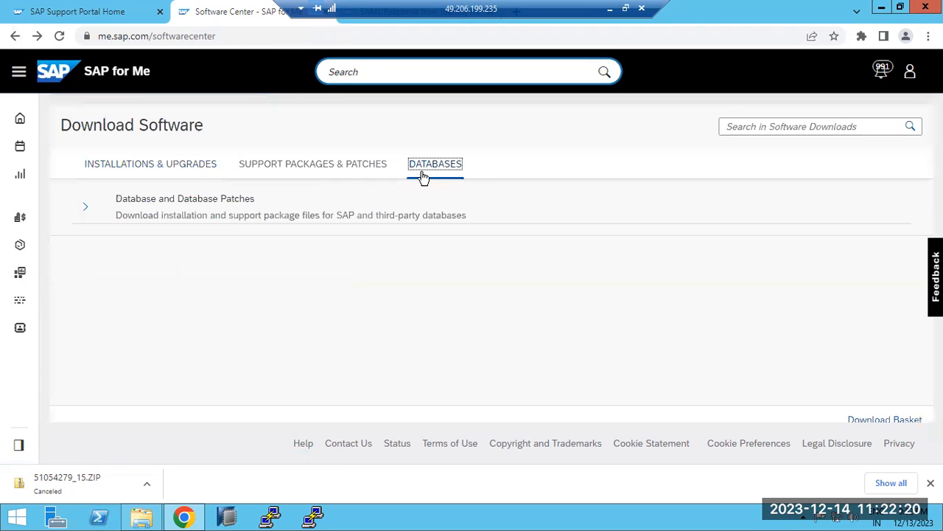
click(85, 214)
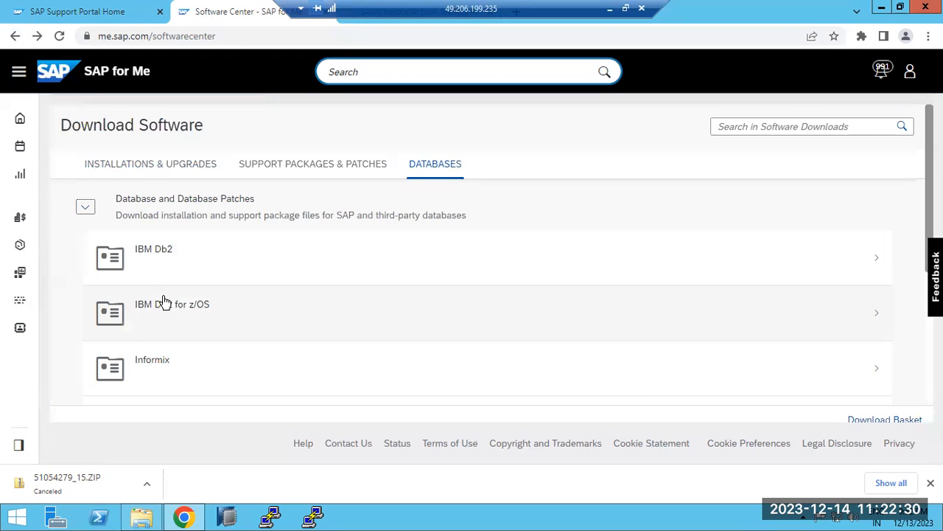
scroll(165, 303, down, 1)
scroll(165, 303, down, 2)
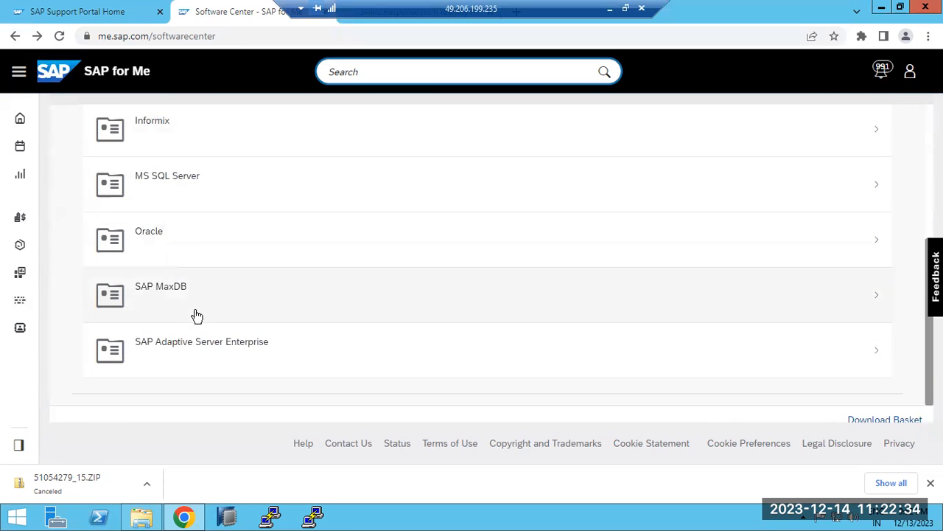
scroll(217, 354, up, 3)
scroll(217, 350, down, 3)
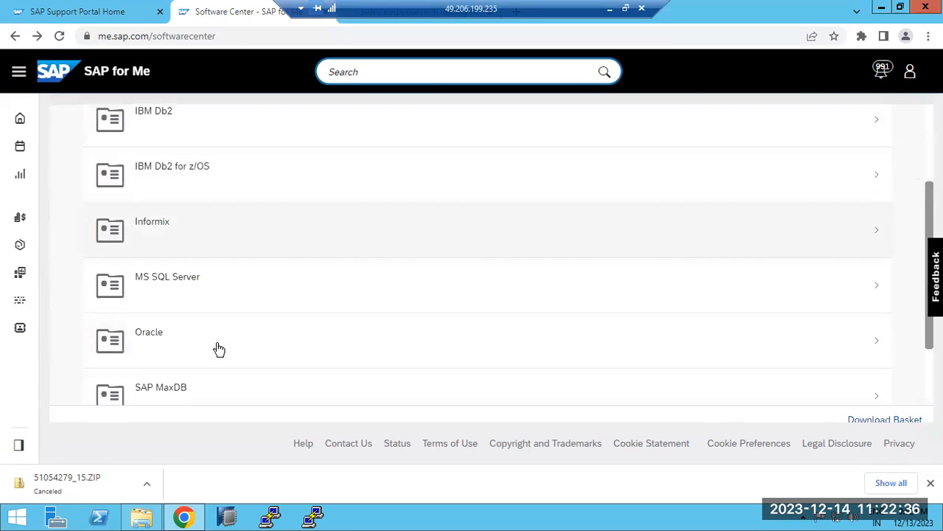
Open MS SQL Server and its Database folder to show the available SQL Server versions.
click(203, 183)
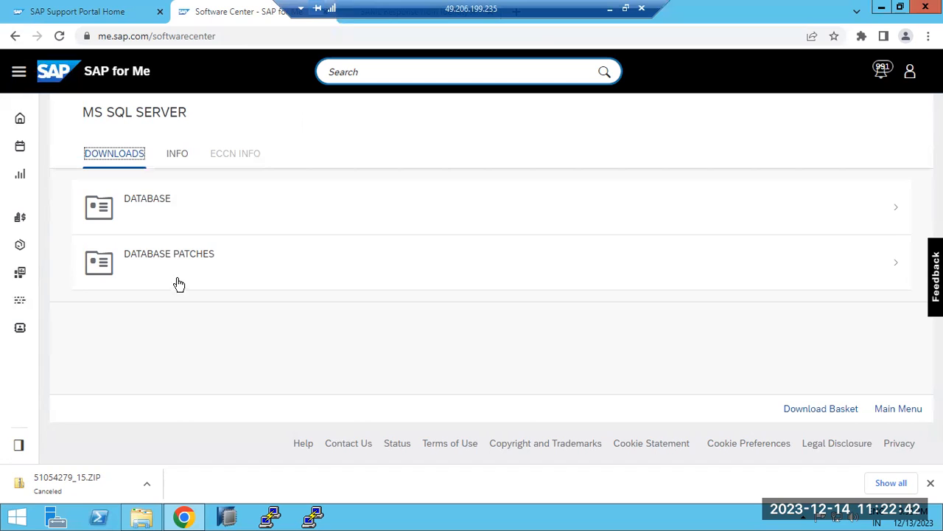
click(167, 216)
click(166, 215)
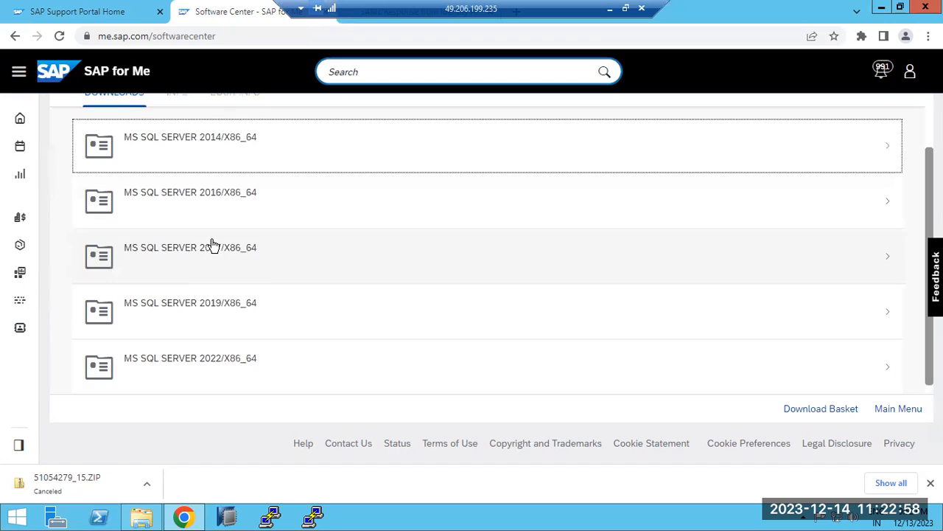
Go back to the Download Software page and expand By Alphabetical Index (A-Z) under Installations & Upgrades.
click(13, 37)
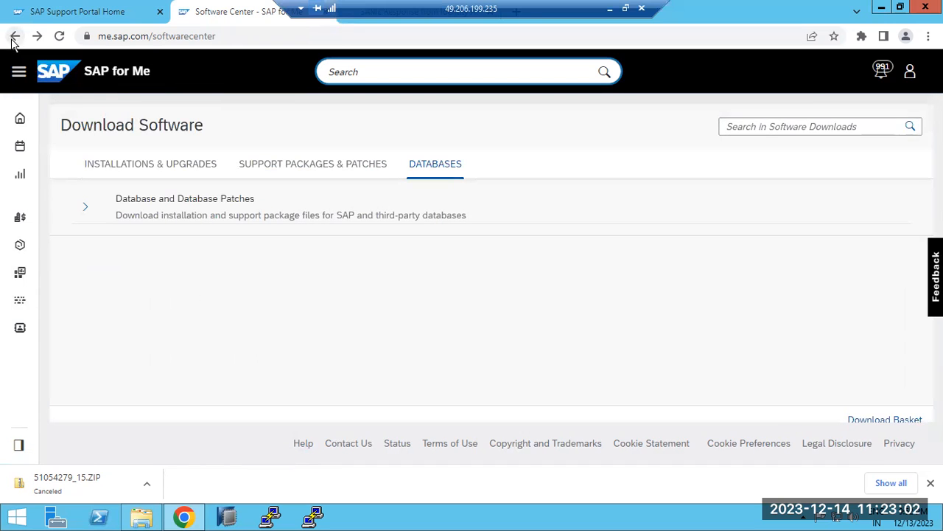
click(116, 165)
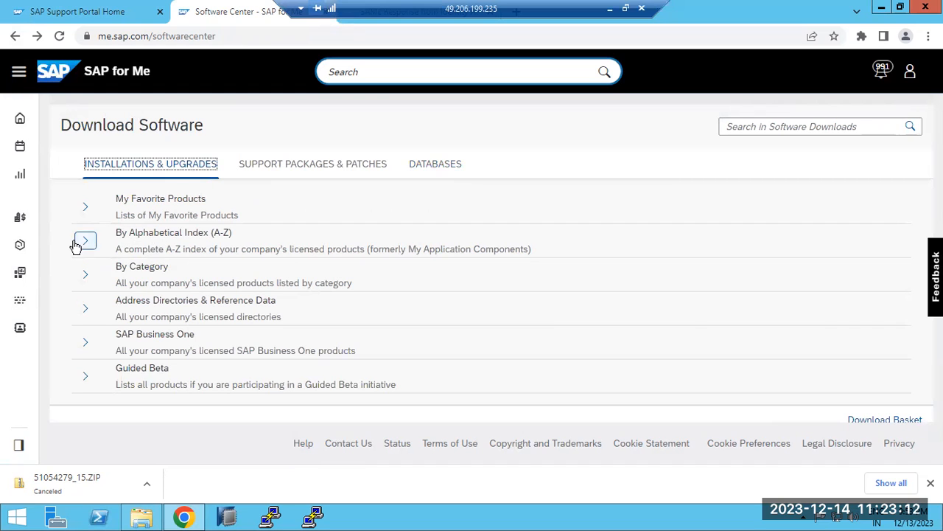
click(86, 243)
scroll(141, 311, down, 4)
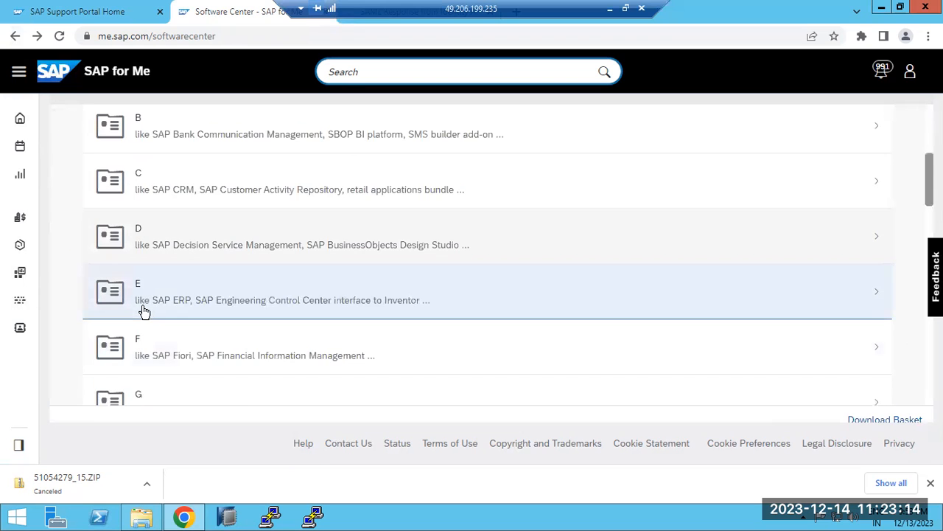
scroll(145, 312, up, 3)
scroll(144, 312, up, 1)
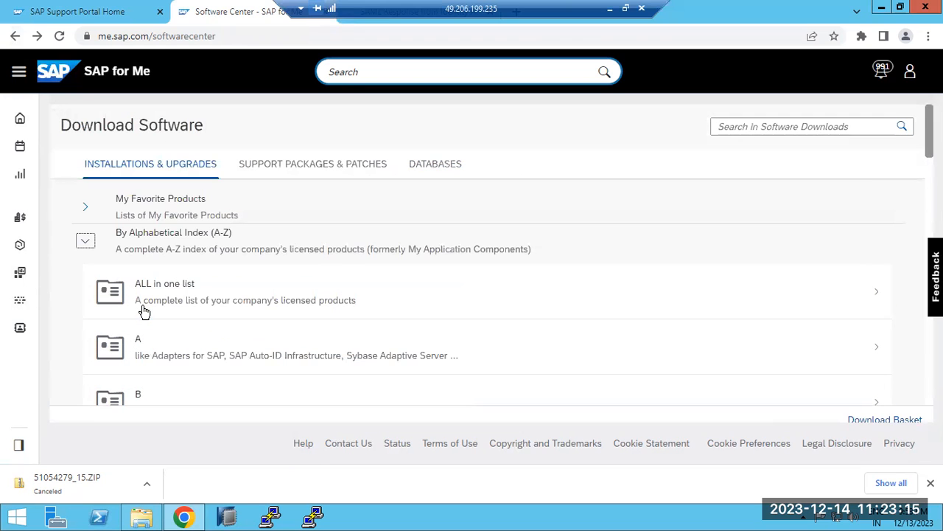
Search the software downloads for SAPHOSTAGENT.
click(746, 127)
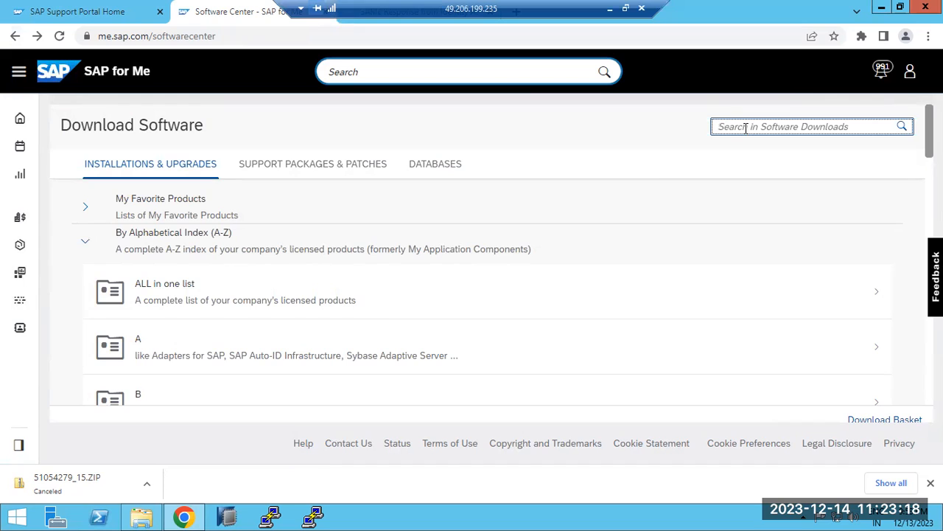
text(SAPHOSTAGENT)
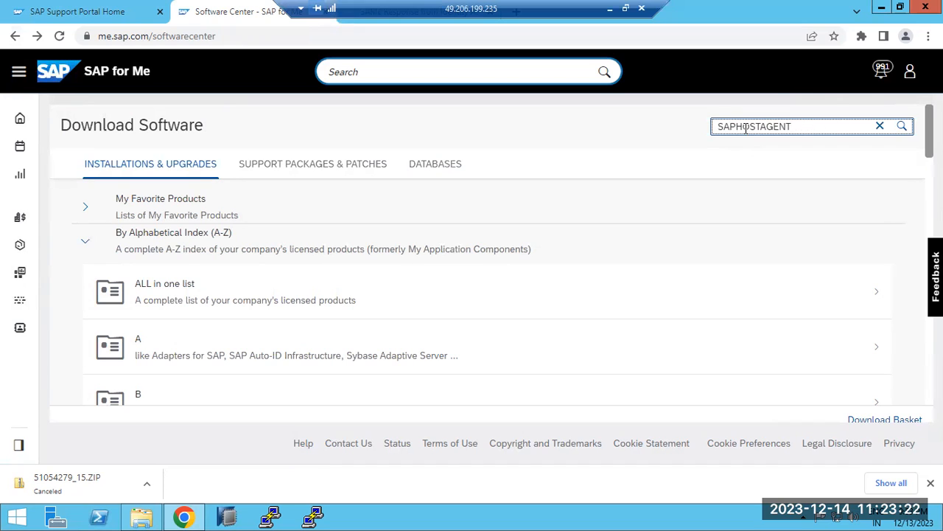
key(Return)
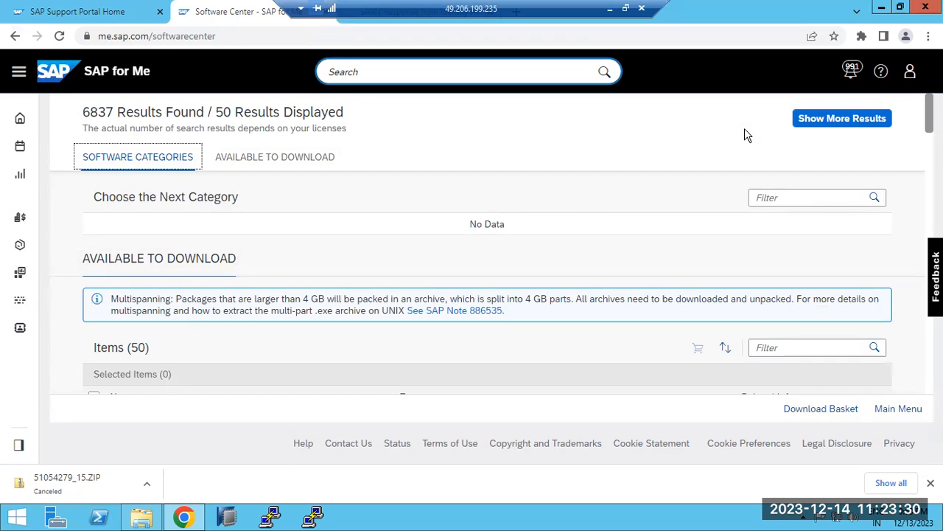
Look through the SAPHOSTAGENT packages available to download and check which operating system each one supports.
scroll(157, 413, down, 4)
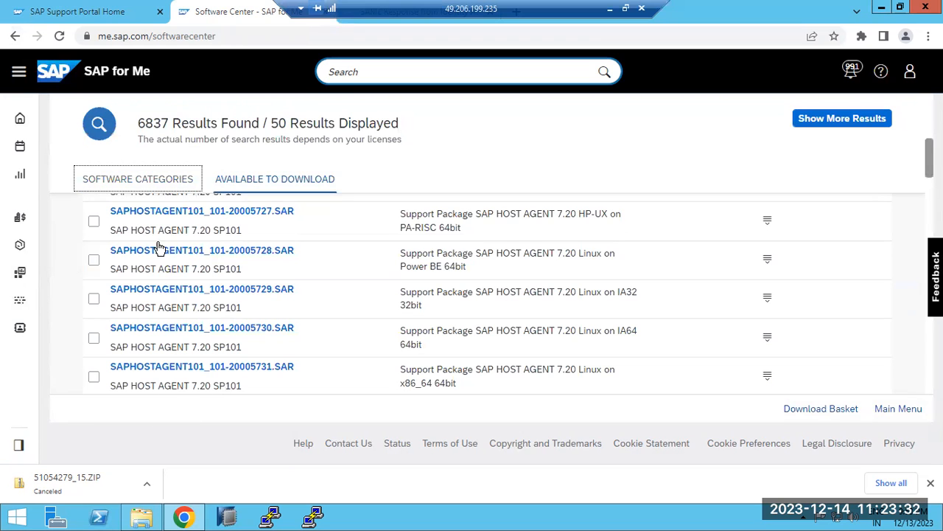
drag(103, 214, 168, 211)
drag(112, 252, 155, 255)
scroll(177, 296, down, 8)
scroll(177, 295, down, 10)
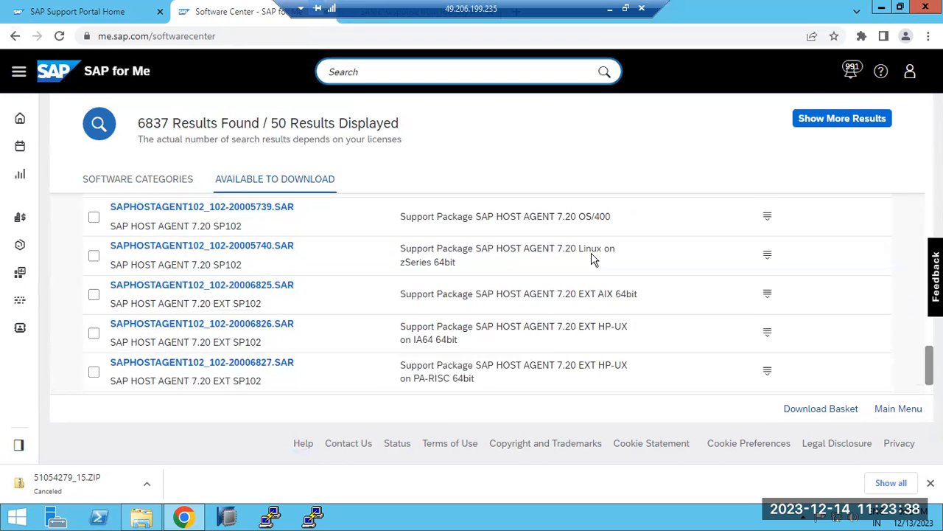
scroll(327, 266, up, 7)
scroll(264, 255, up, 8)
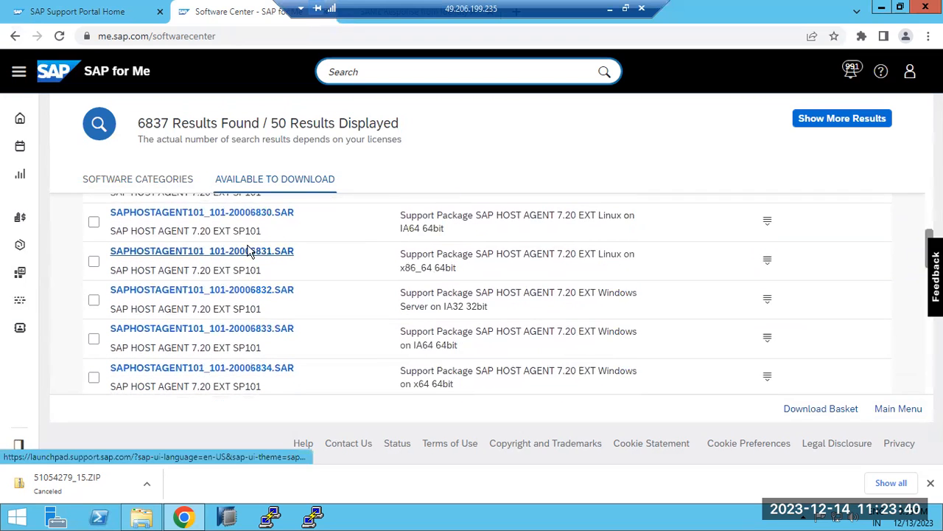
Leave the search results, reopen Software Downloads from the SAP Support Portal home page and expand By Alphabetical Index (A-Z).
click(13, 41)
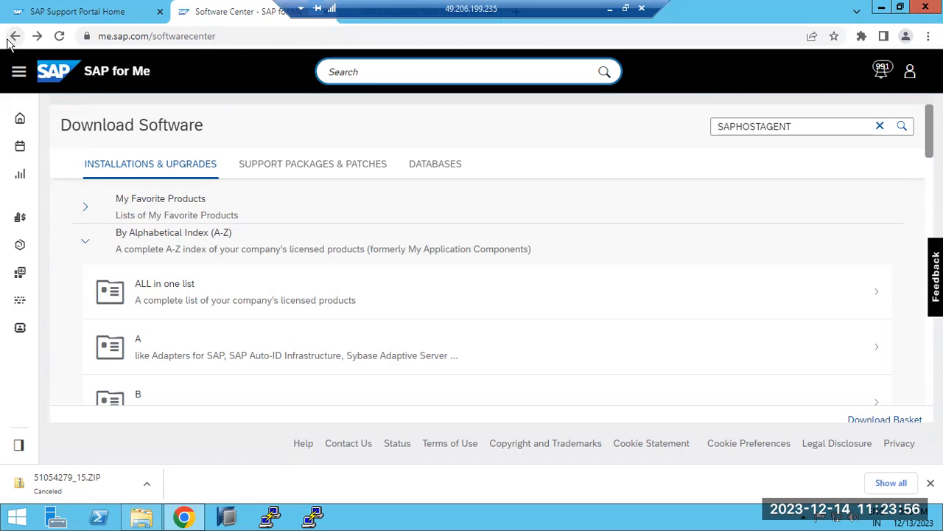
click(101, 69)
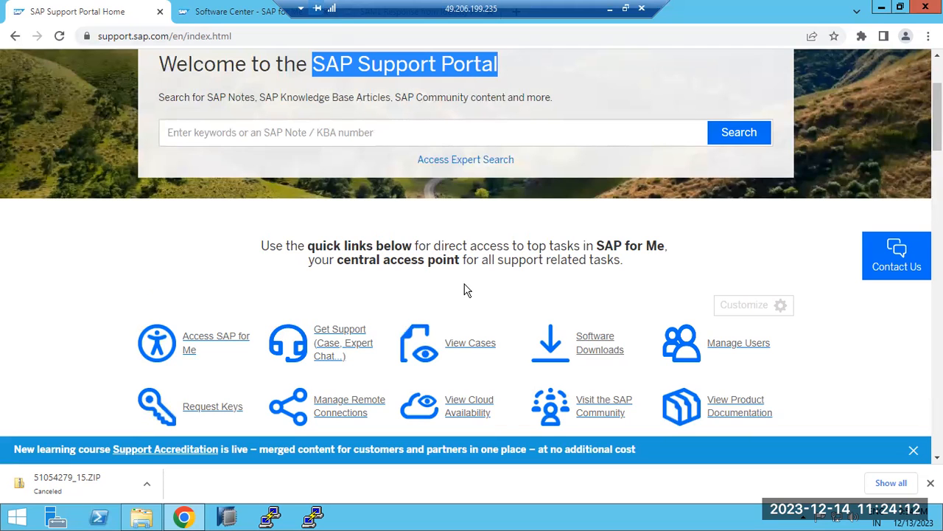
click(614, 344)
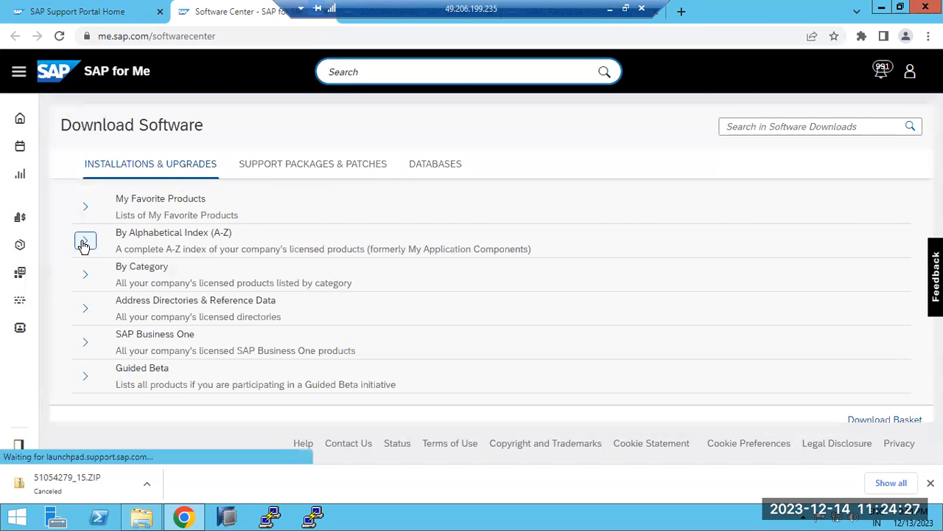
click(84, 245)
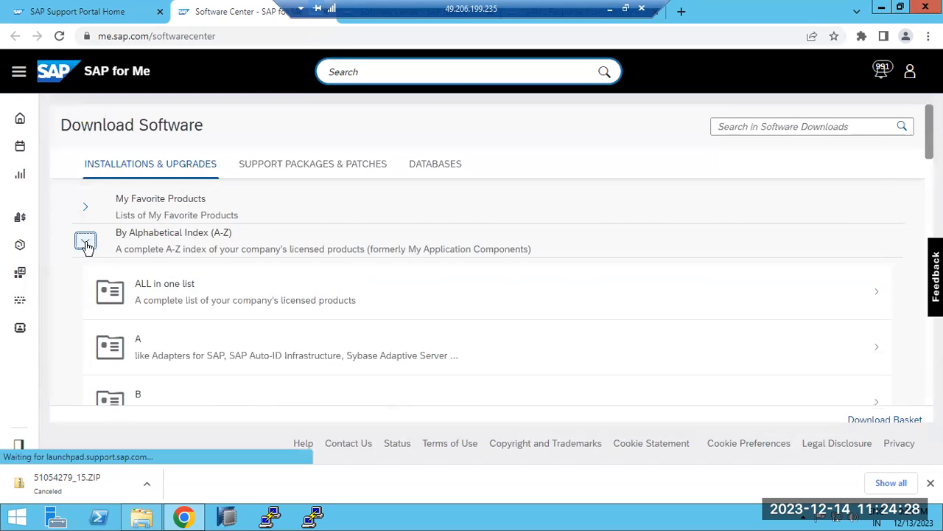
Look through the letter folders of the alphabetical index and the example products listed for each, including letter E with SAP ERP.
scroll(157, 318, down, 5)
scroll(159, 319, down, 2)
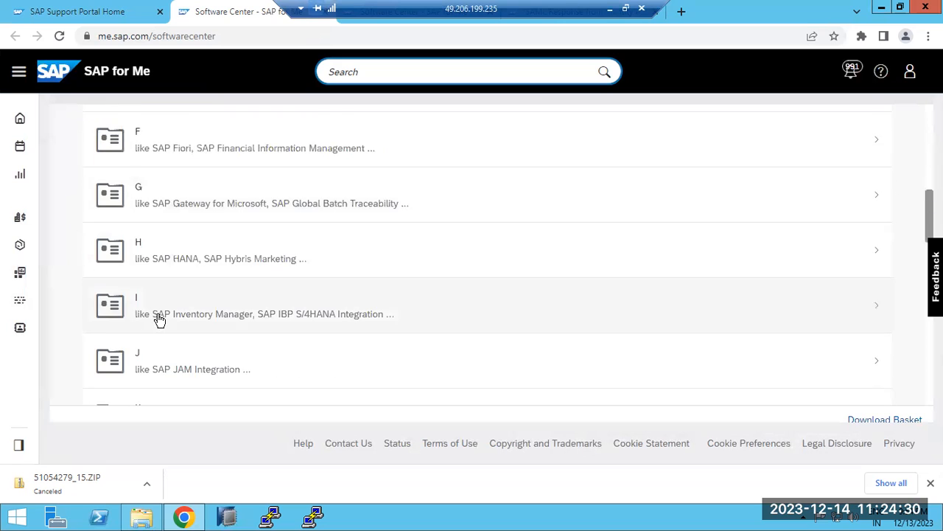
scroll(159, 319, down, 4)
scroll(159, 320, down, 4)
scroll(160, 319, up, 10)
scroll(160, 319, up, 5)
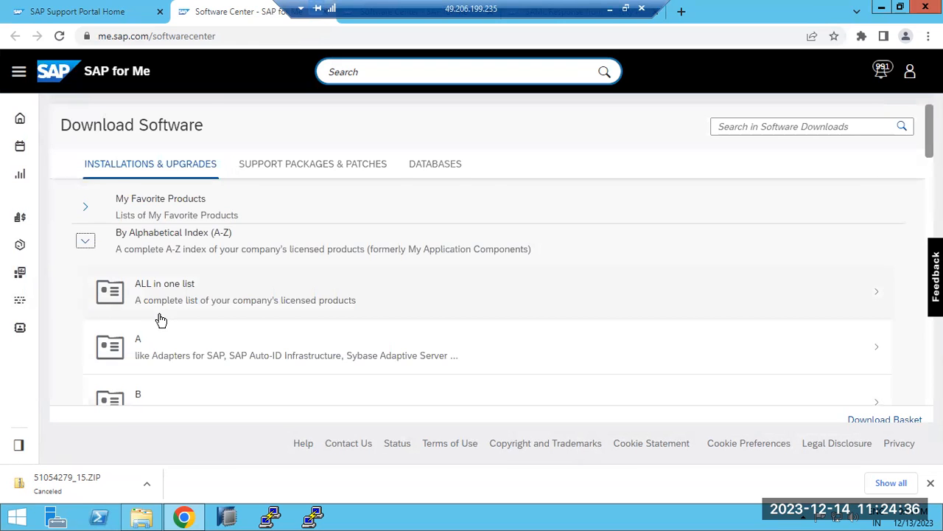
scroll(161, 319, down, 10)
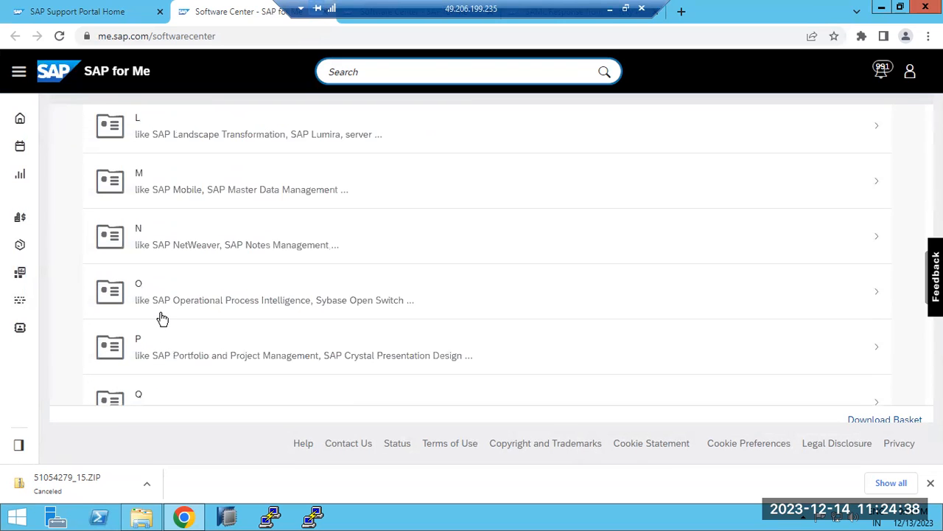
scroll(162, 319, down, 4)
scroll(162, 318, up, 6)
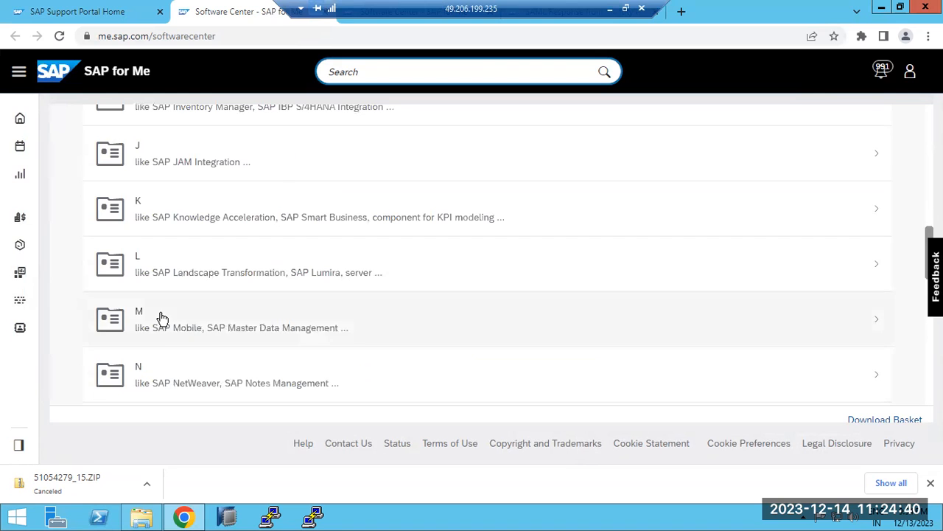
scroll(162, 319, up, 5)
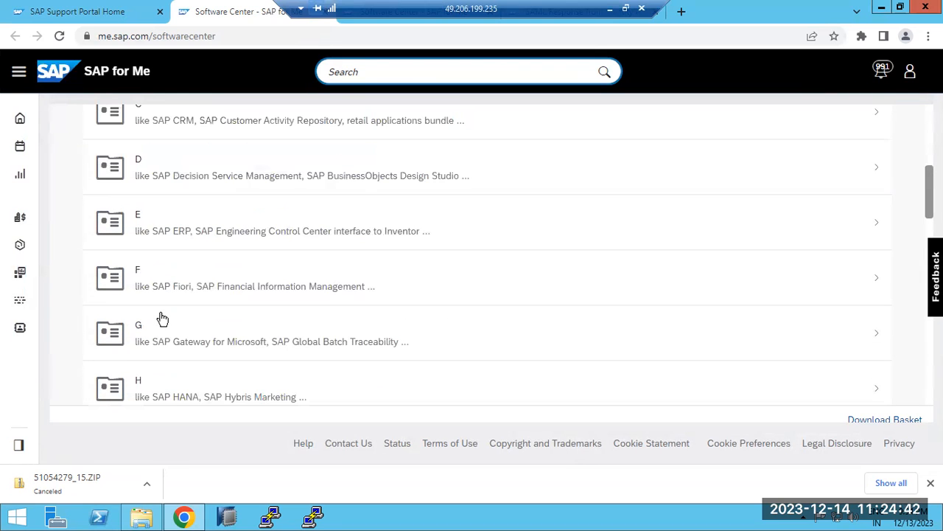
scroll(161, 318, up, 1)
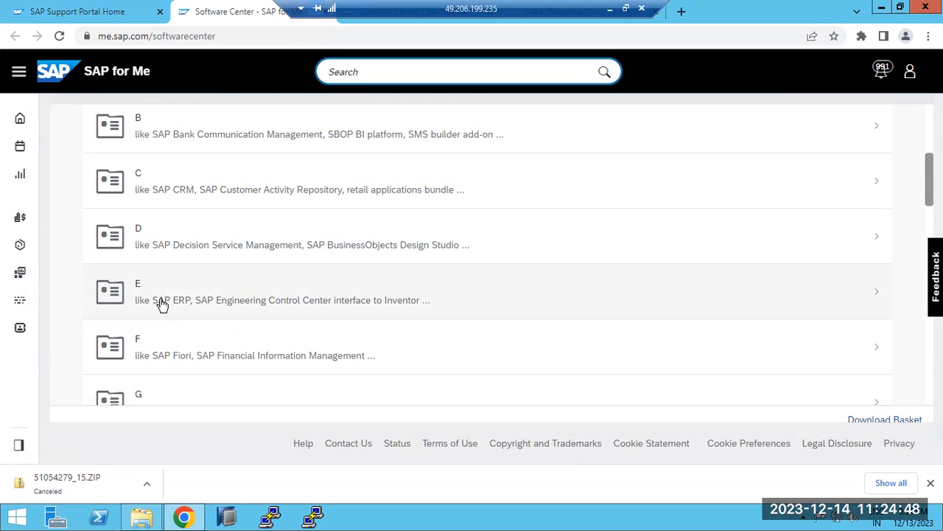
scroll(161, 303, down, 3)
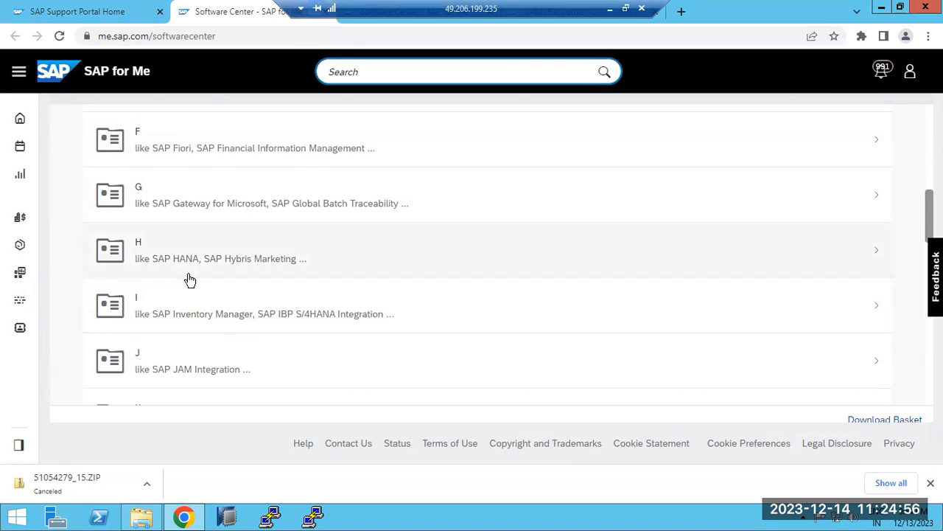
Look through the letter folders of the alphabetical index and open folder H.
scroll(188, 280, down, 3)
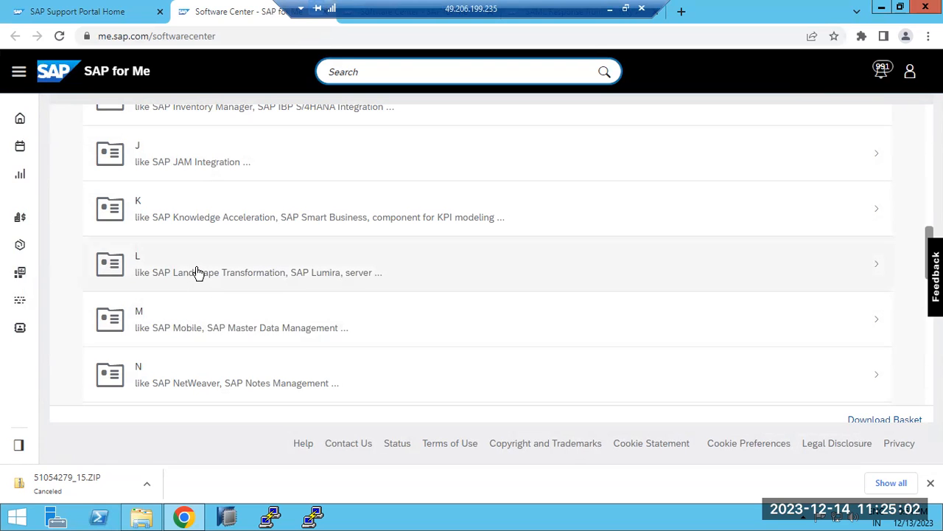
scroll(198, 277, down, 2)
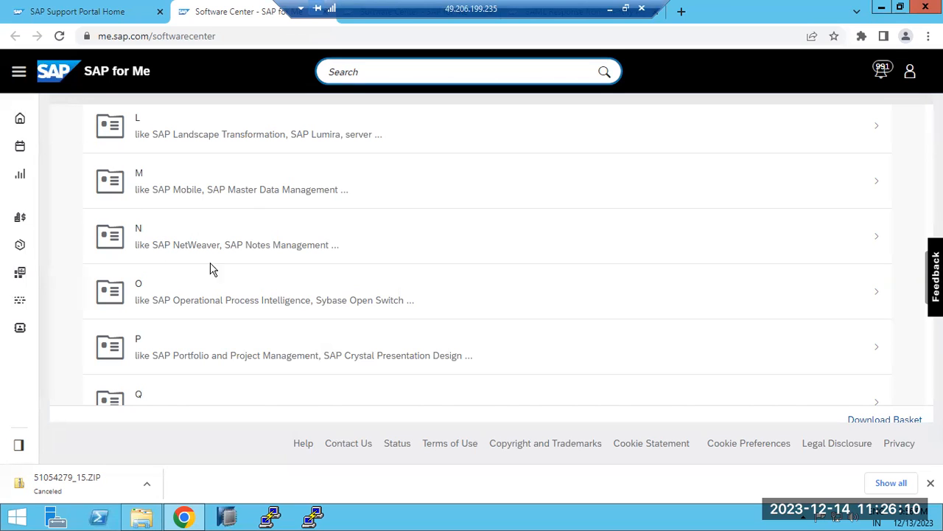
scroll(327, 225, up, 8)
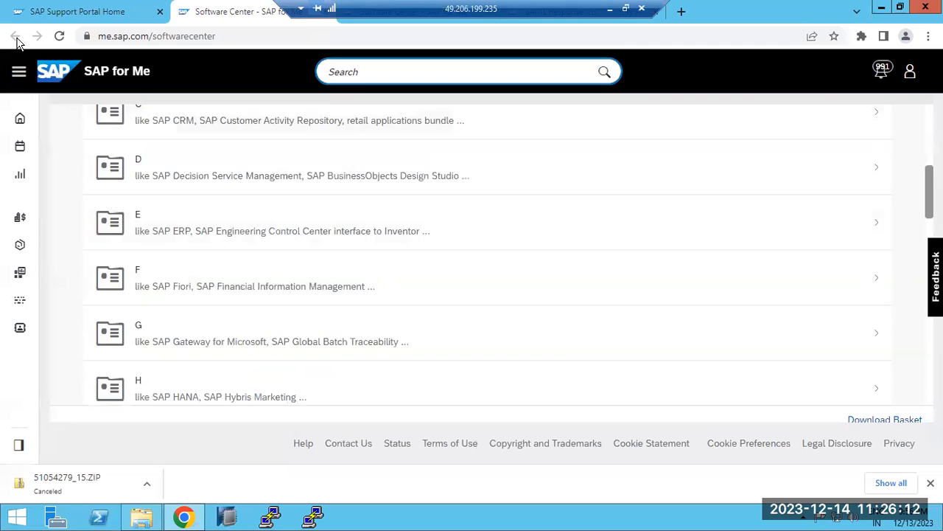
scroll(194, 239, down, 3)
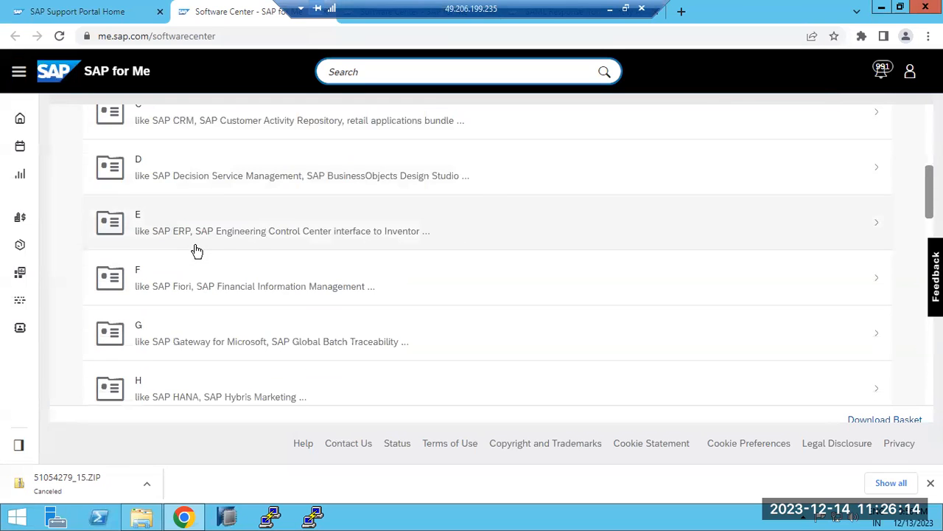
click(183, 327)
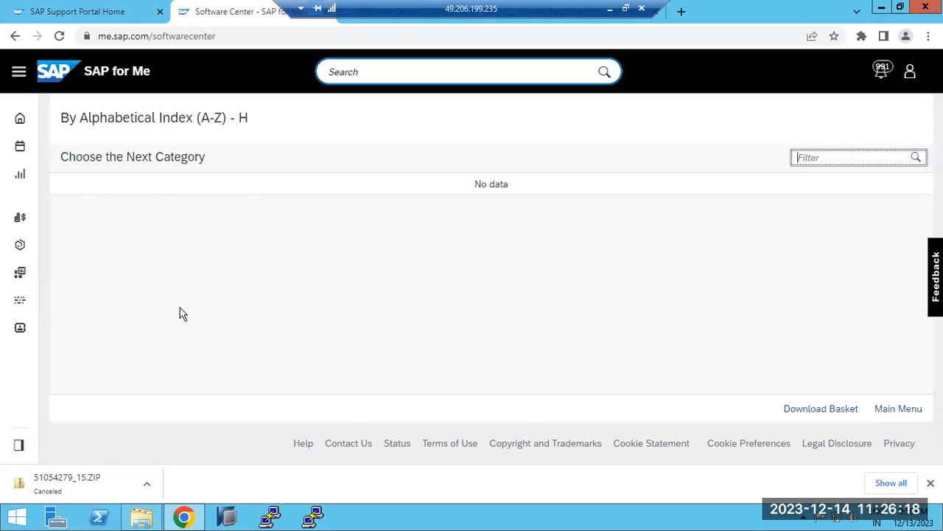
Find SAP HOST AGENT in the letter H product list and open its SAP HOST AGENT 7.22 downloads.
scroll(141, 316, down, 5)
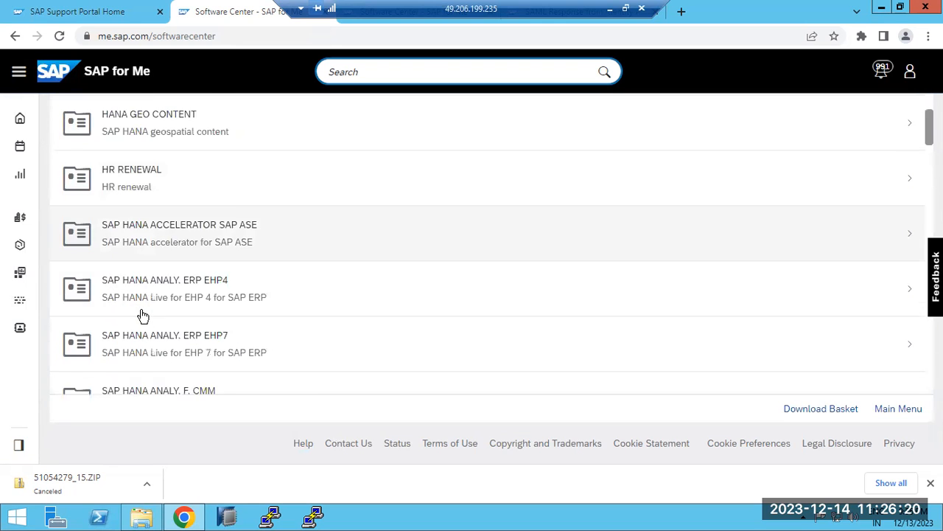
scroll(143, 316, down, 8)
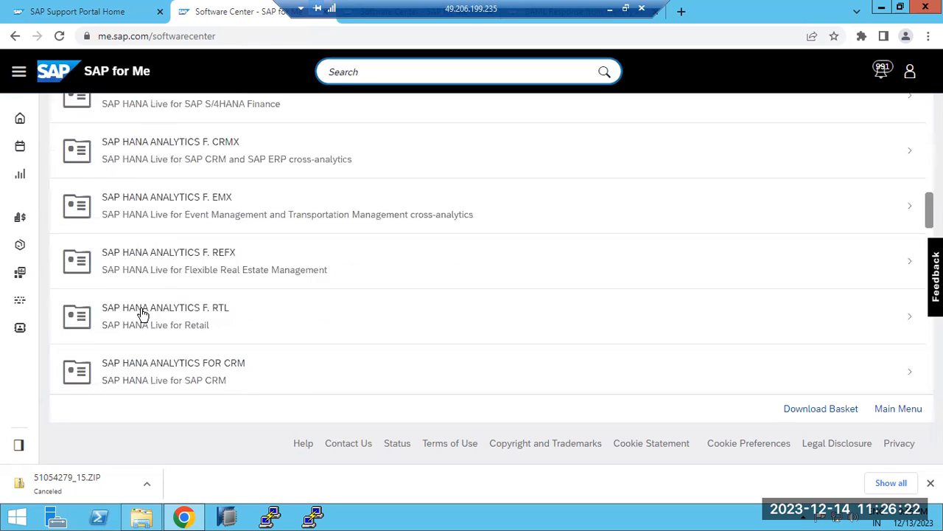
scroll(143, 315, down, 8)
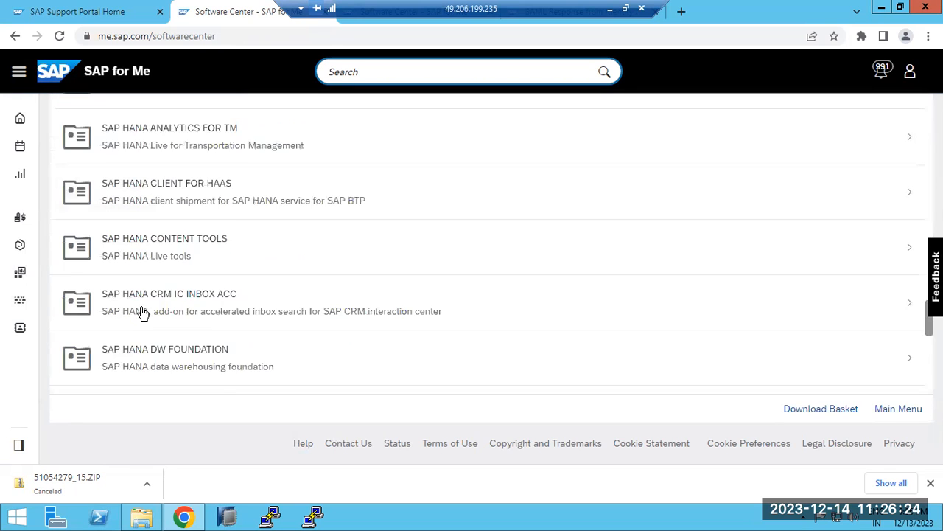
scroll(142, 313, down, 1)
scroll(142, 312, down, 2)
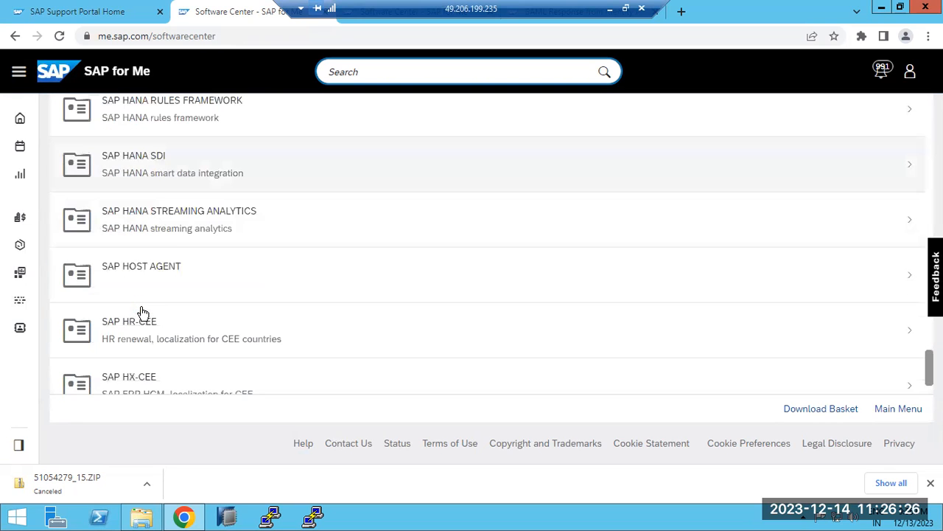
click(143, 271)
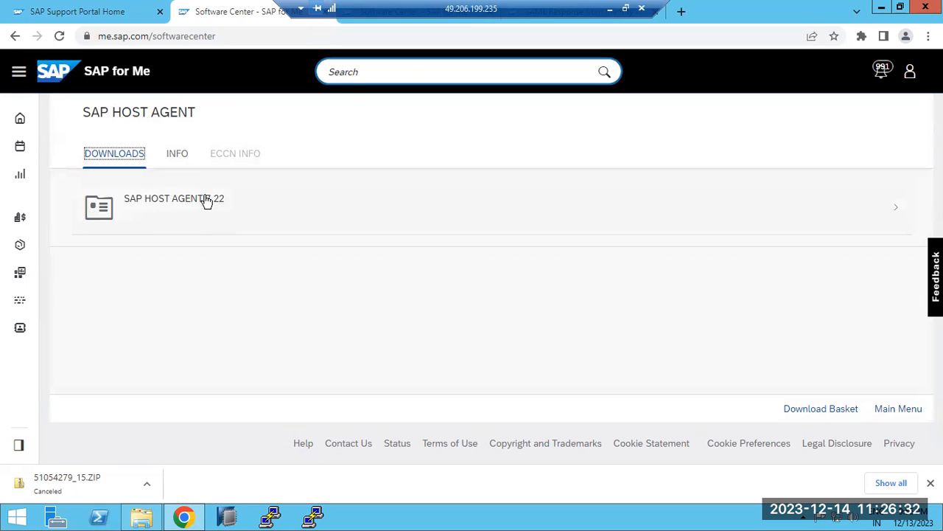
click(201, 210)
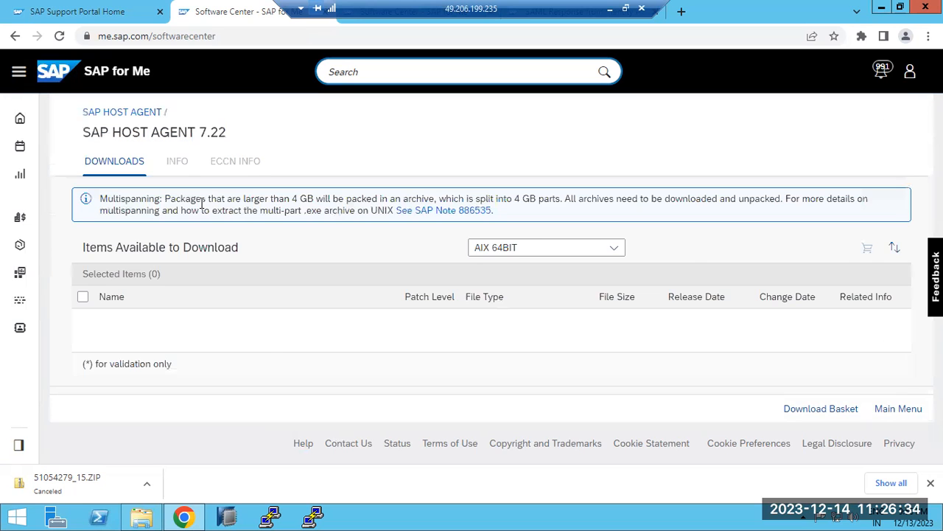
Filter the SAP HOST AGENT 7.22 downloads to the platform WINDOWS ON X64 64BIT.
click(622, 251)
scroll(512, 385, down, 3)
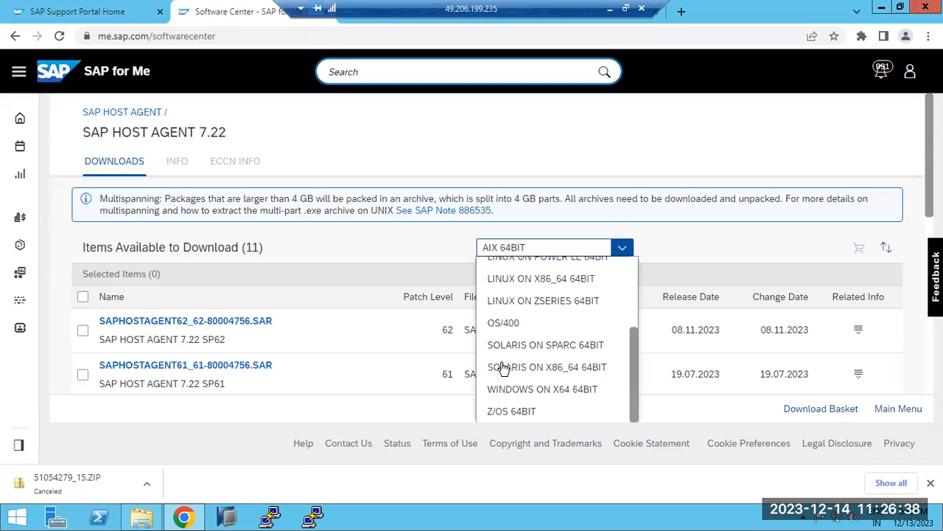
click(519, 391)
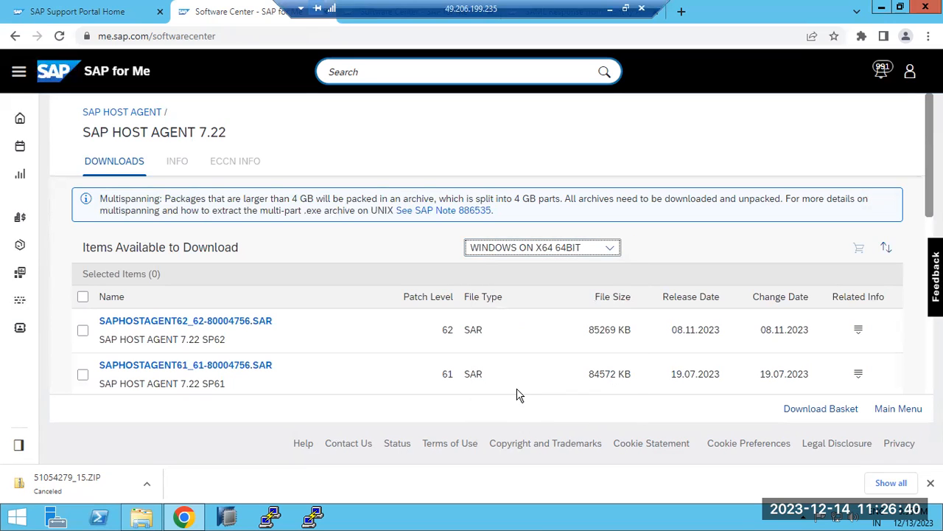
Compare the Windows SAP HOST AGENT 7.22 packages by support package number and release date to identify the latest one.
scroll(242, 238, down, 2)
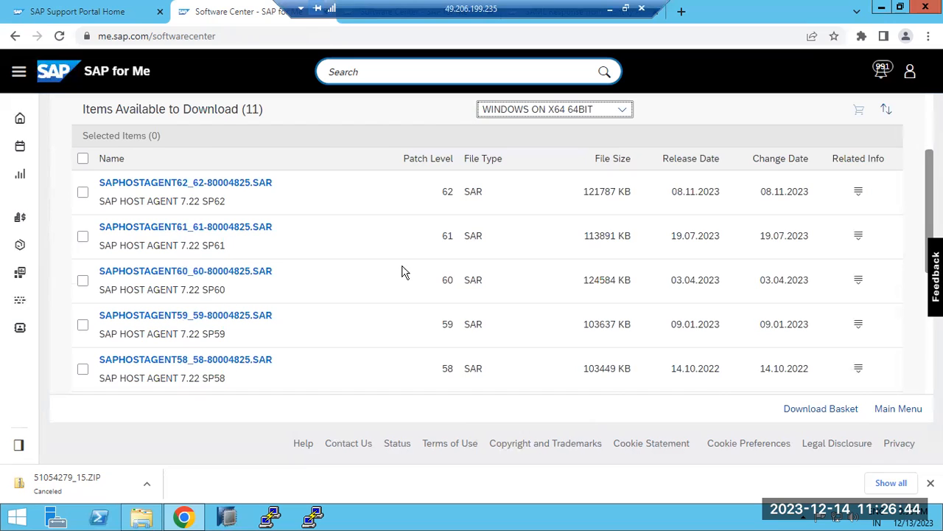
scroll(368, 267, up, 1)
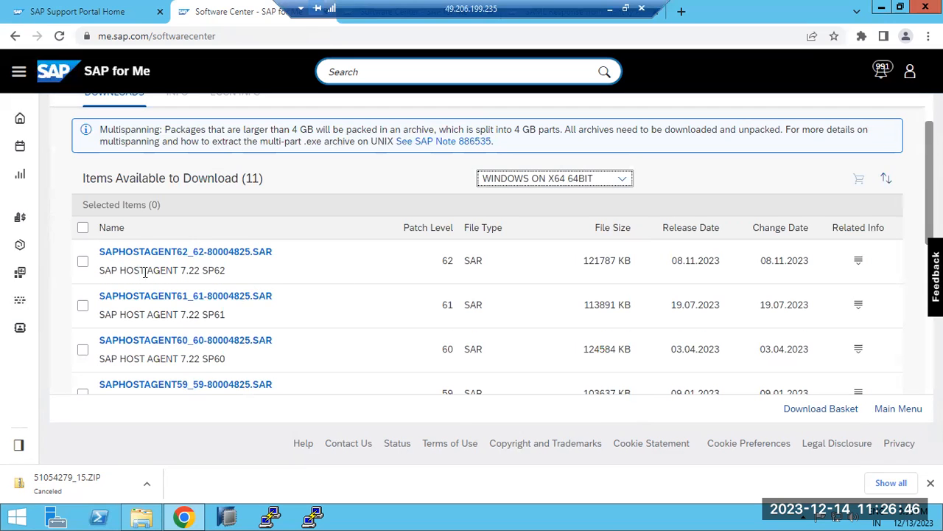
drag(126, 271, 229, 282)
drag(126, 315, 226, 314)
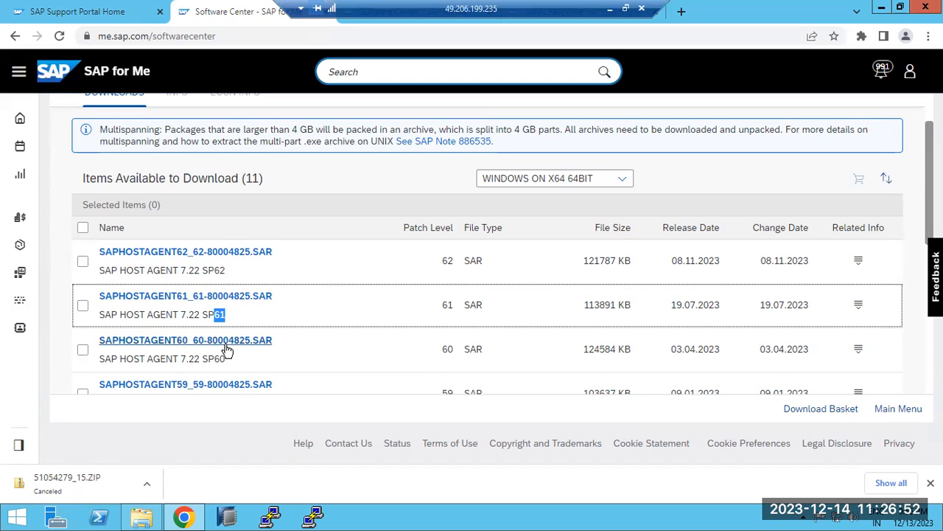
scroll(229, 359, down, 1)
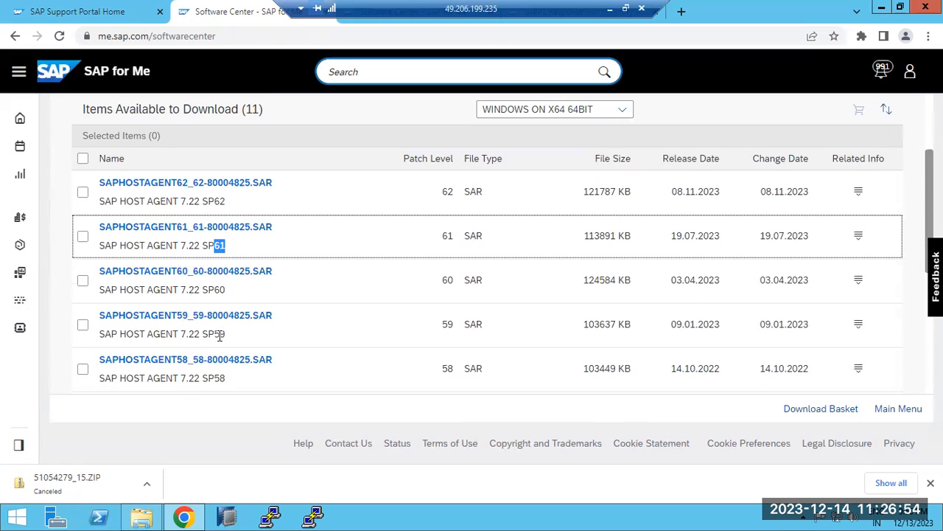
scroll(219, 336, down, 2)
scroll(220, 336, up, 4)
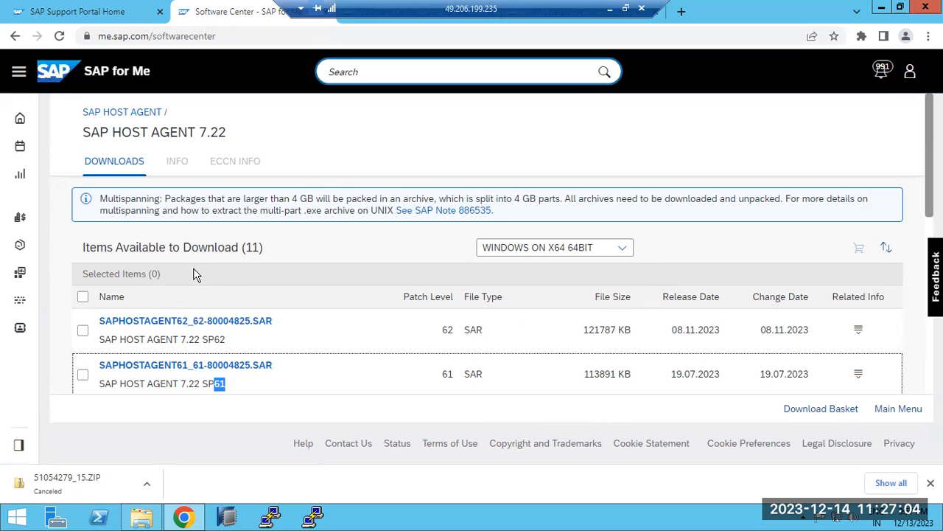
scroll(195, 316, down, 4)
scroll(193, 318, up, 3)
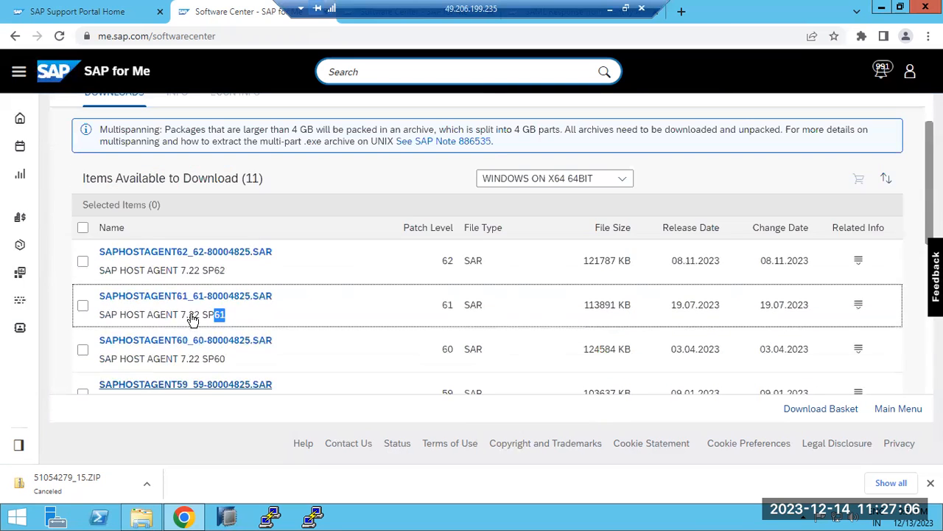
drag(673, 264, 720, 261)
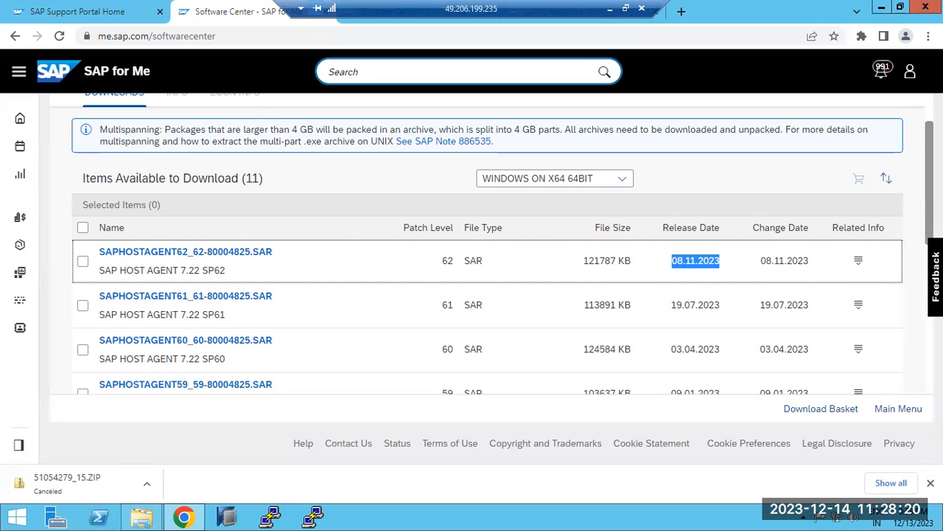
click(707, 179)
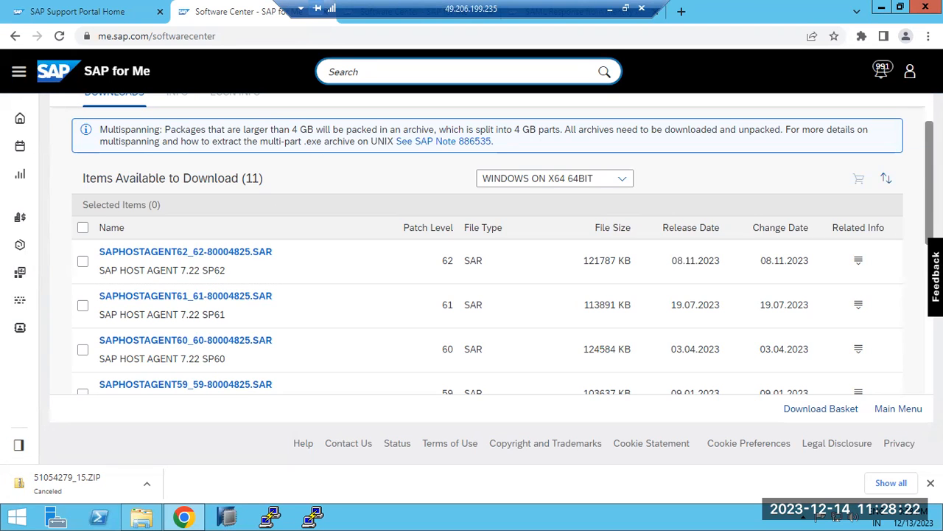
Return to the letter H product list and open SAP IN-MEMORY (SAP HANA).
scroll(492, 244, up, 2)
click(131, 111)
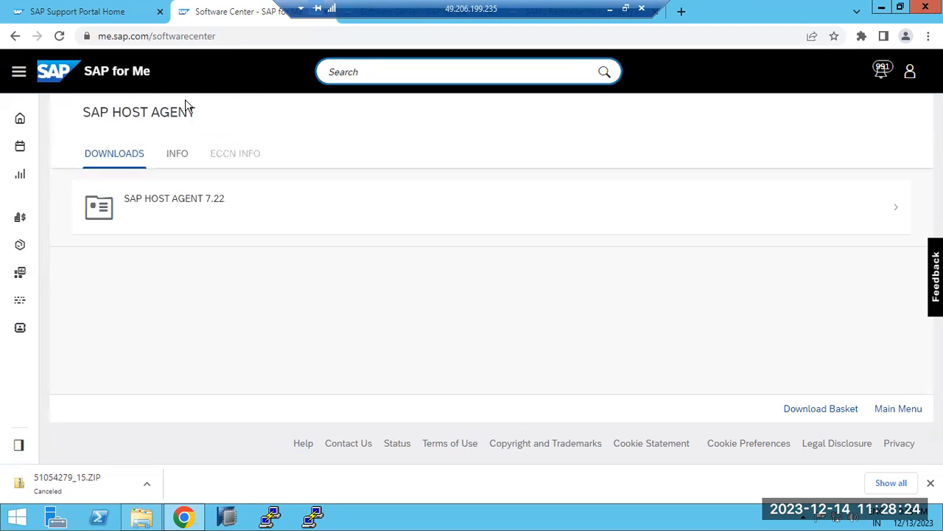
click(15, 38)
scroll(177, 221, up, 5)
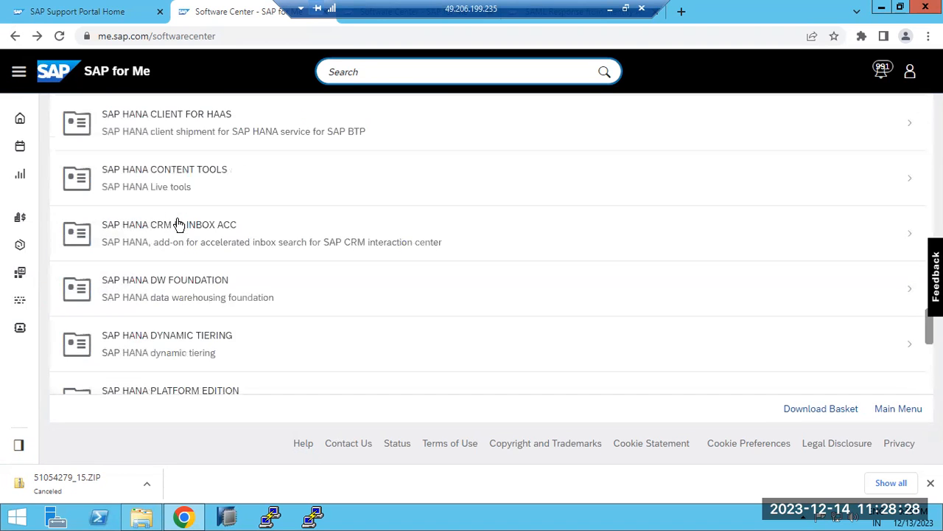
scroll(177, 223, down, 6)
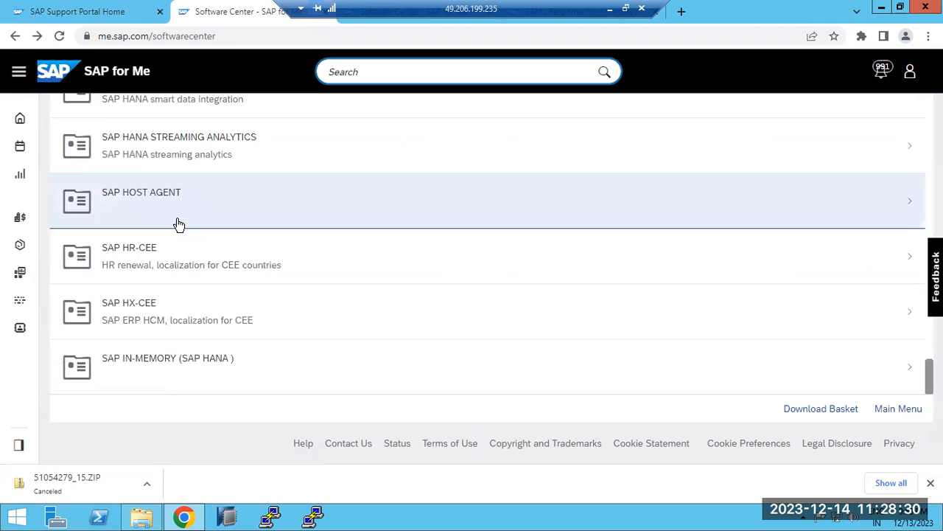
scroll(177, 224, up, 5)
scroll(181, 330, down, 5)
scroll(175, 373, down, 1)
click(175, 373)
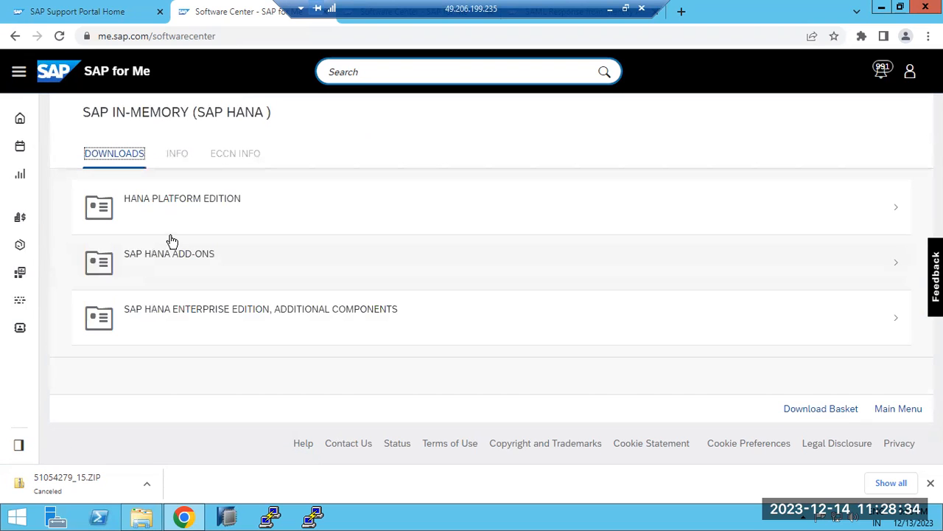
Check the SAP HANA Enterprise Edition additional components, go back, and open the installation downloads of SAP HANA PLATFORM EDITION 2.0.
click(194, 319)
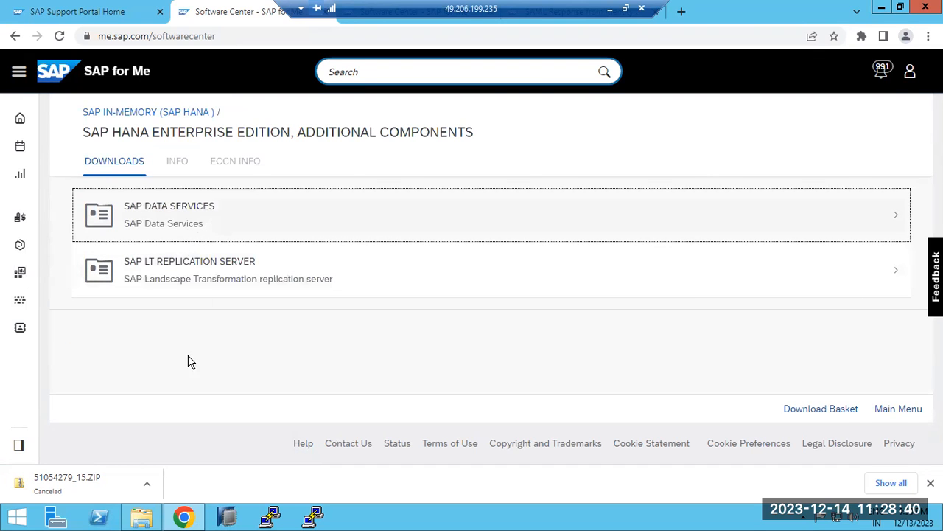
click(143, 113)
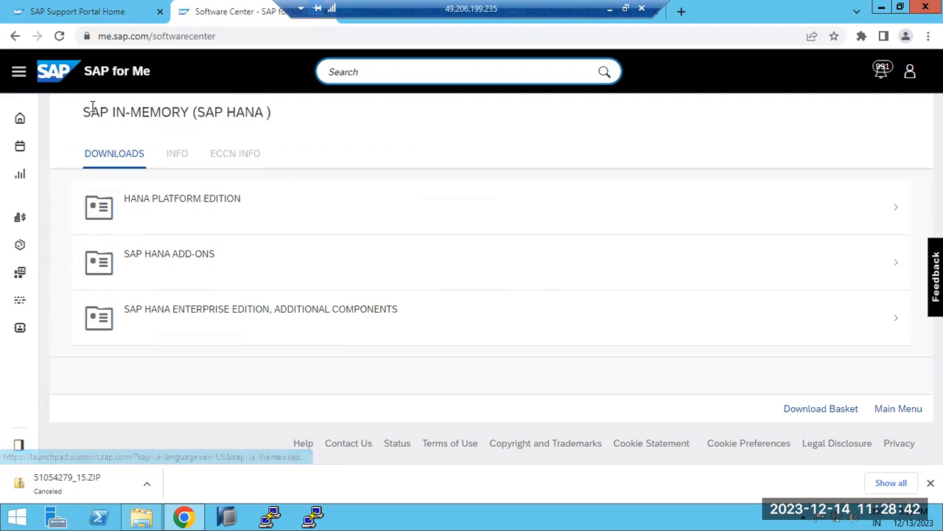
click(138, 222)
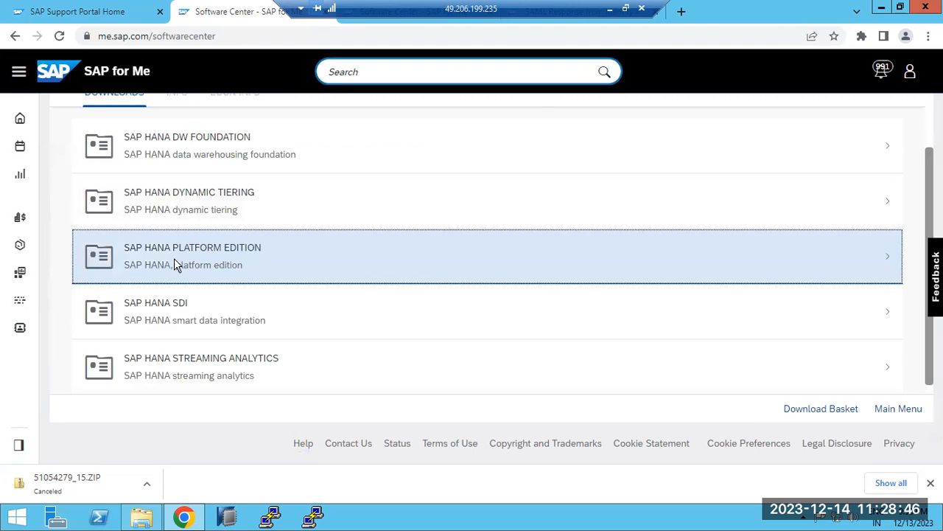
click(174, 258)
click(171, 246)
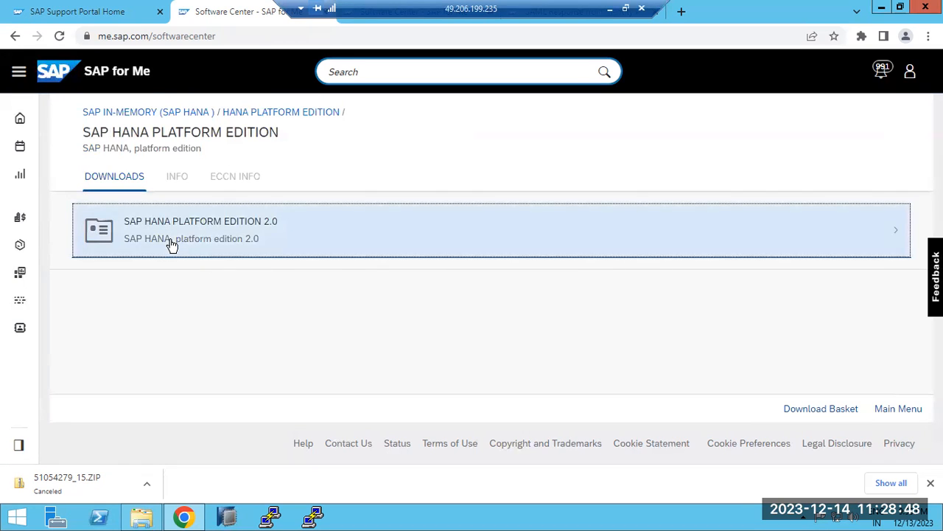
click(170, 244)
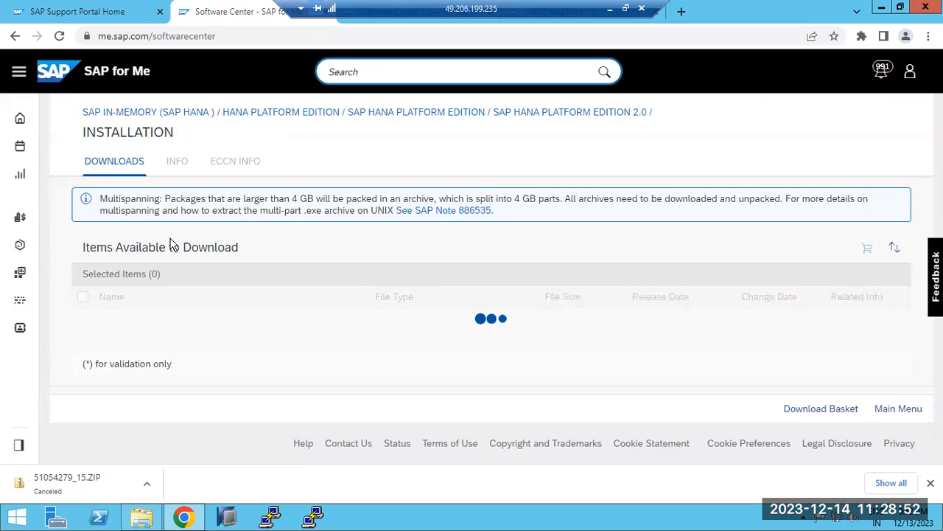
Review the SAP HANA Platform Edition 2.0 installation packages, comparing their SPS level, revision and Linux platform.
scroll(168, 274, down, 2)
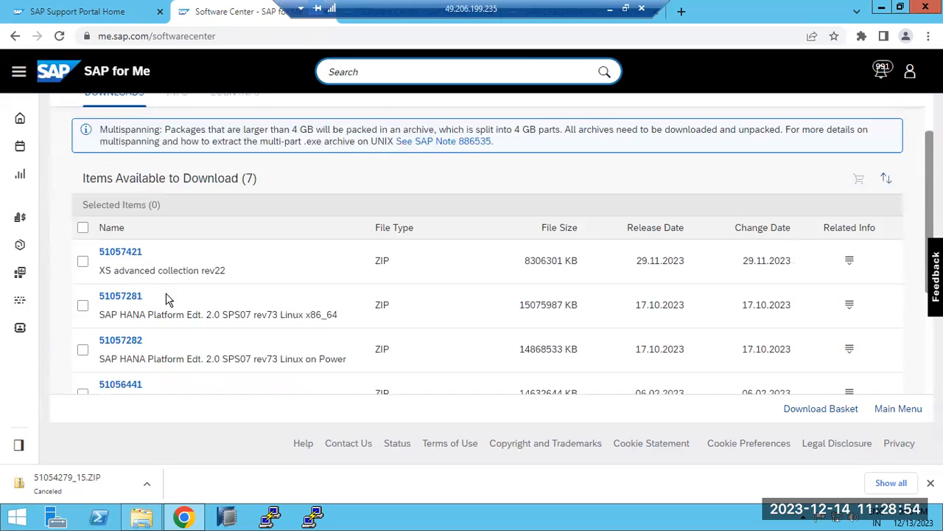
drag(212, 248, 253, 247)
scroll(229, 317, down, 2)
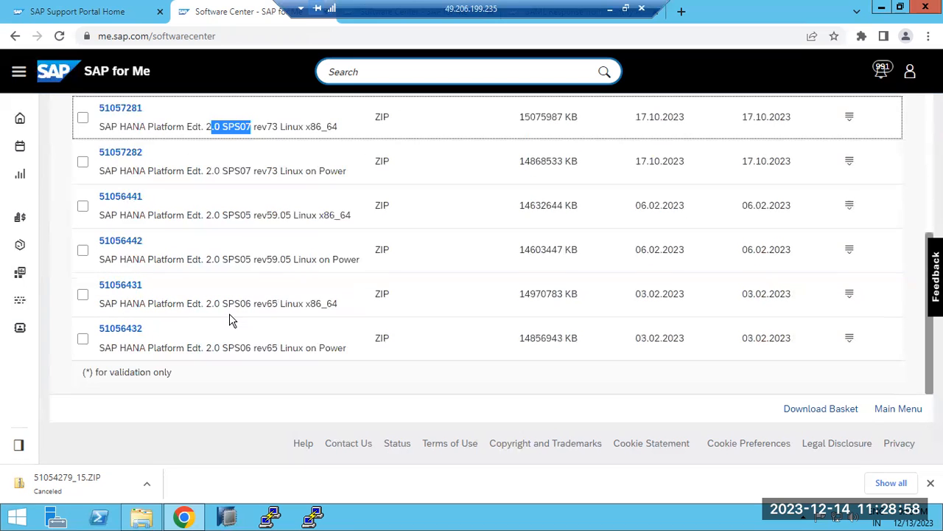
scroll(230, 315, up, 4)
scroll(248, 372, down, 1)
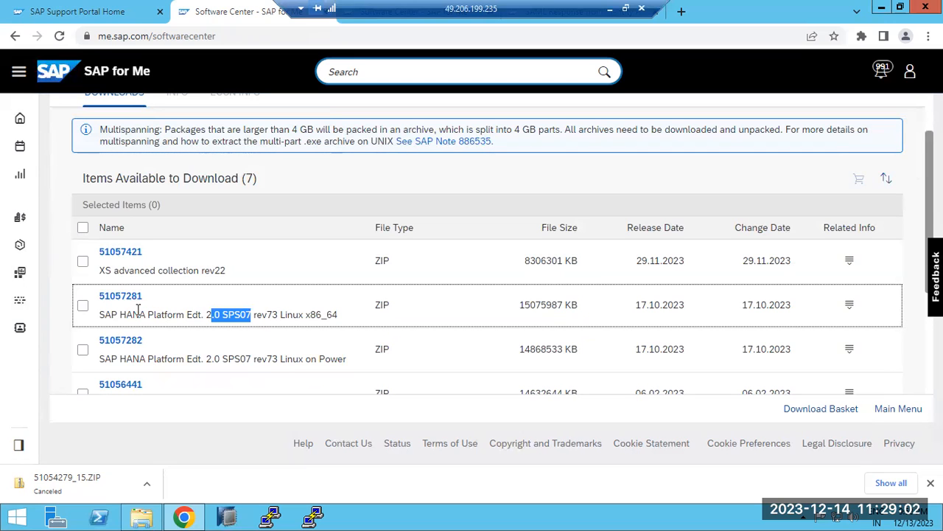
Go back from the HANA installation downloads to the beginning of the letter H product list.
click(14, 37)
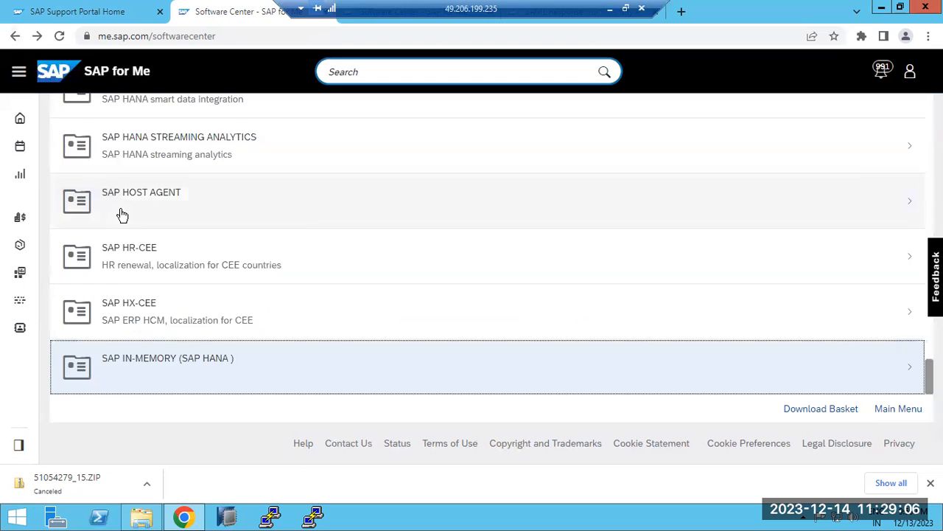
scroll(122, 215, up, 10)
scroll(118, 210, up, 15)
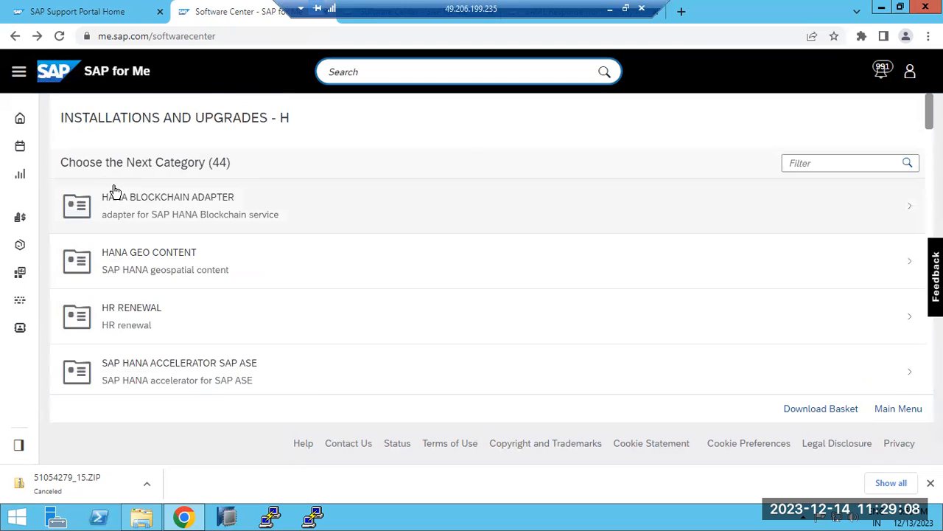
Return to the Download Software start page and show the categories for support packages and patches.
click(14, 36)
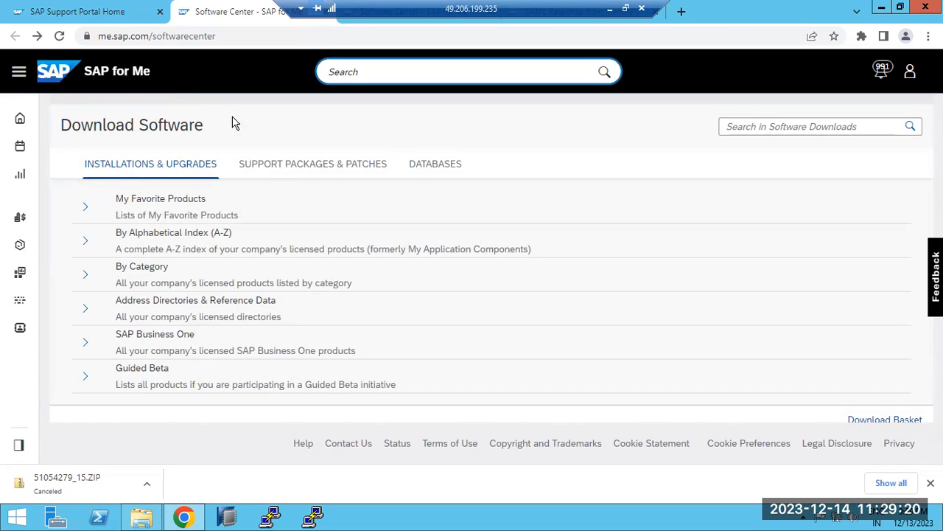
click(276, 169)
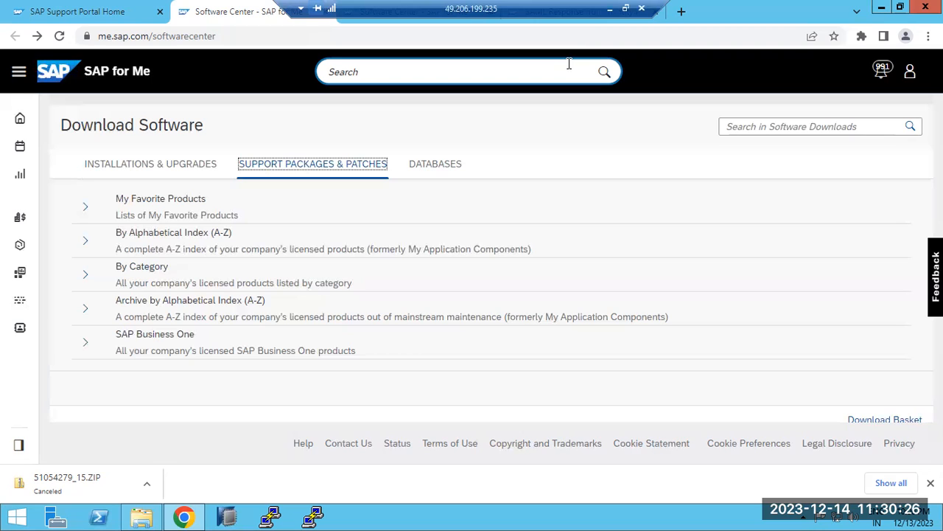
Minimize the browser and view the remote server's system properties from This PC in File Explorer.
click(881, 8)
click(143, 516)
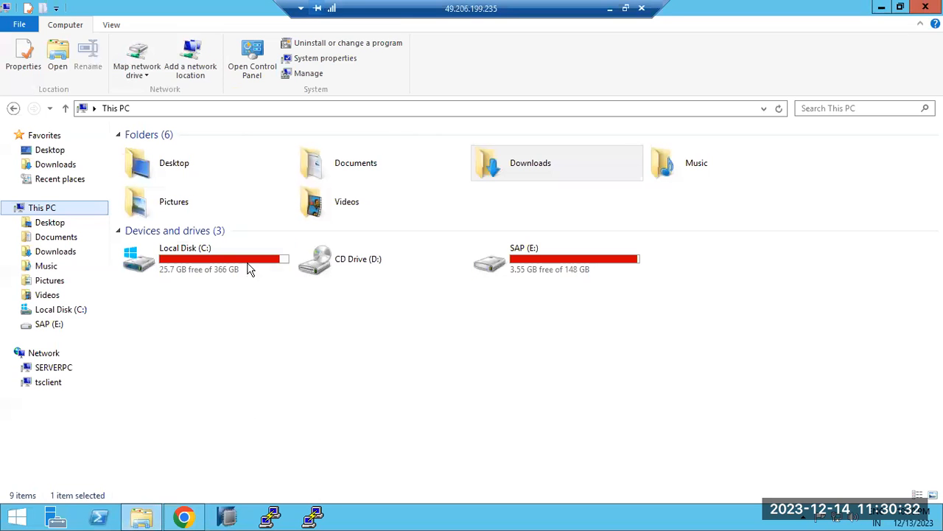
right_click(44, 211)
click(88, 371)
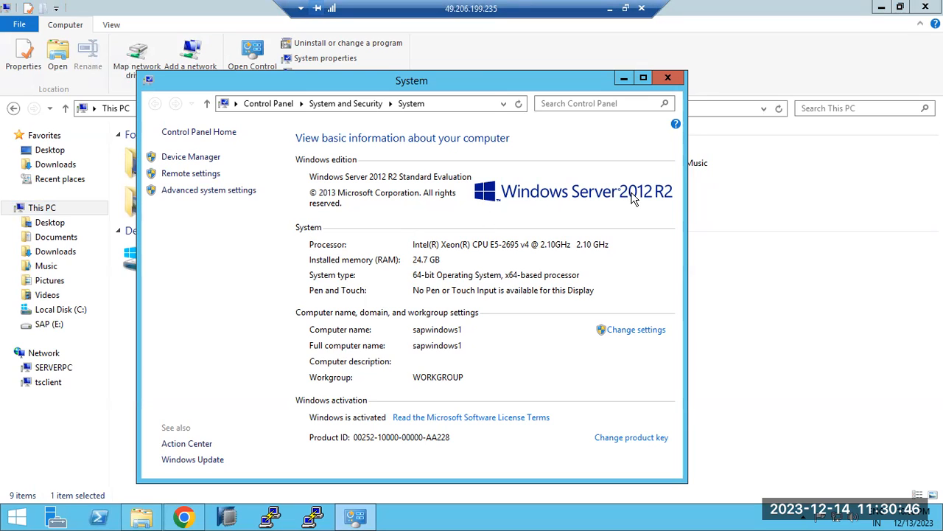
click(844, 517)
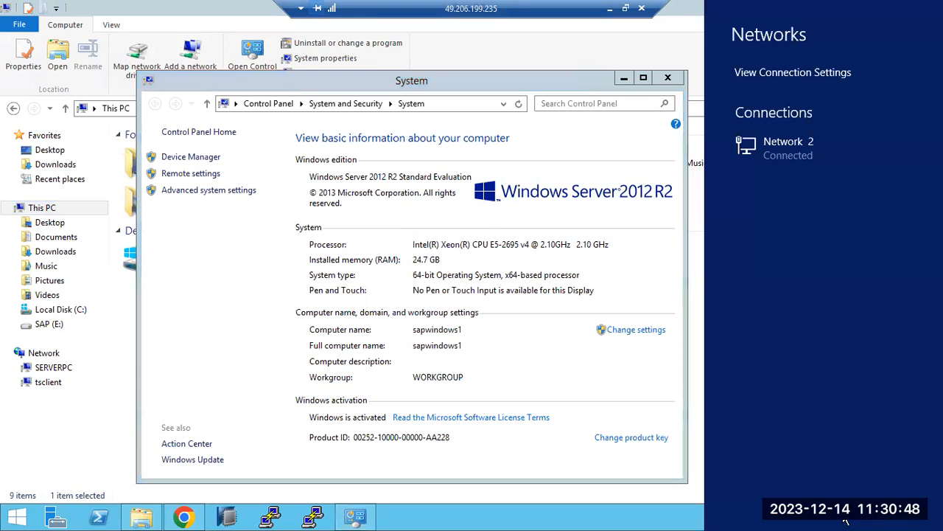
click(606, 409)
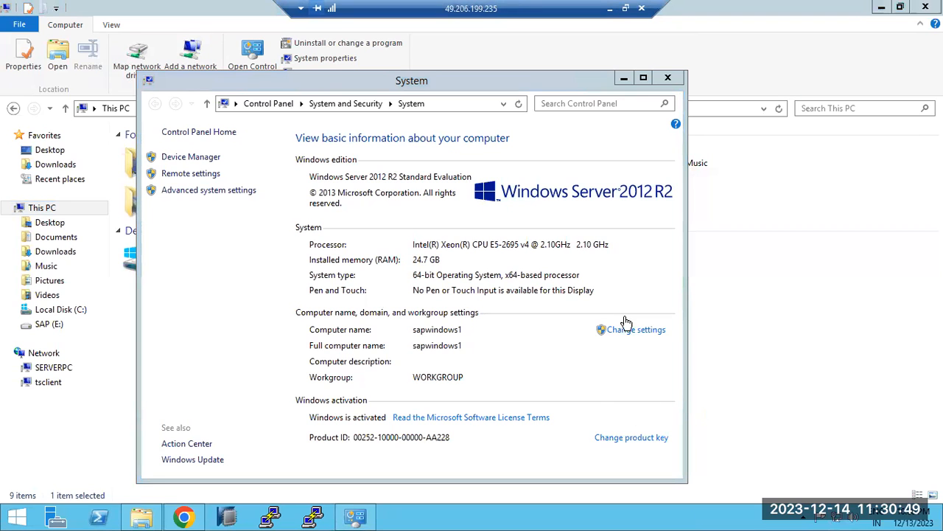
Close the System and File Explorer windows, and minimize the remote desktop session to return to the local Paint notes.
click(668, 78)
click(925, 7)
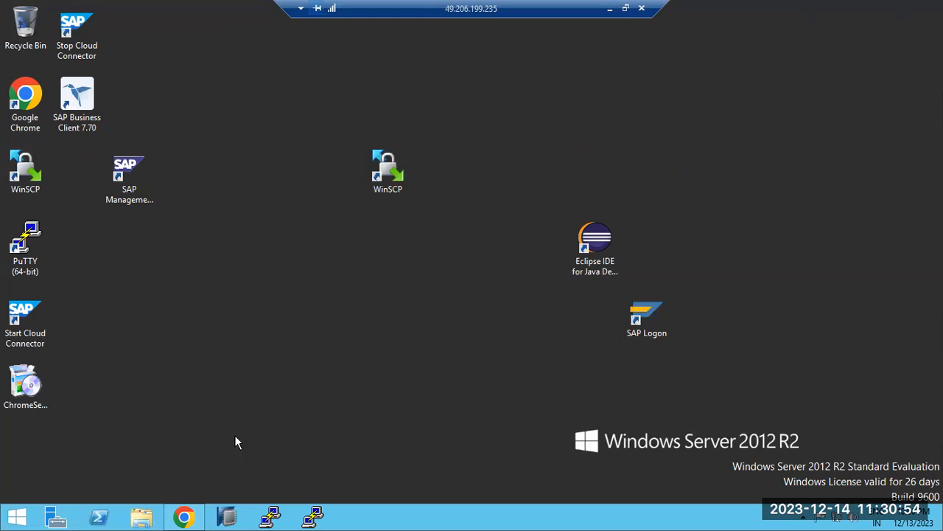
click(142, 517)
click(142, 517)
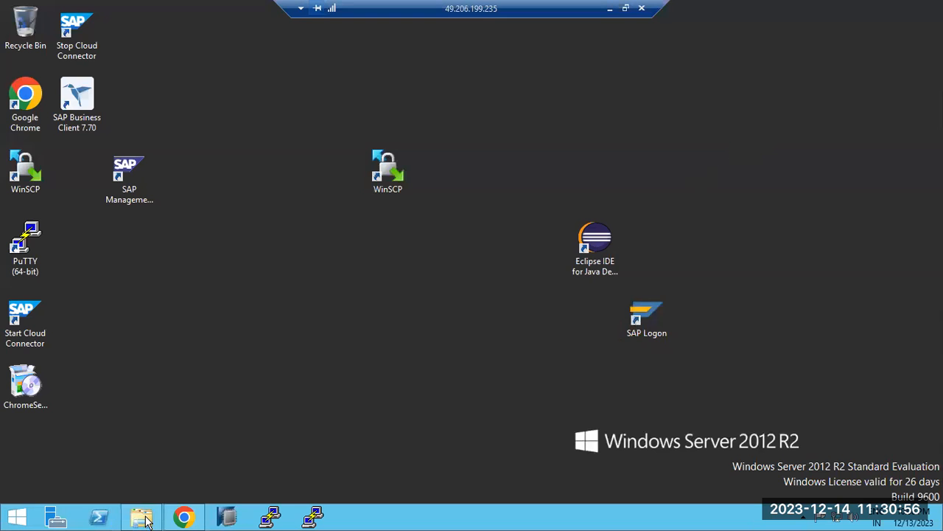
click(612, 7)
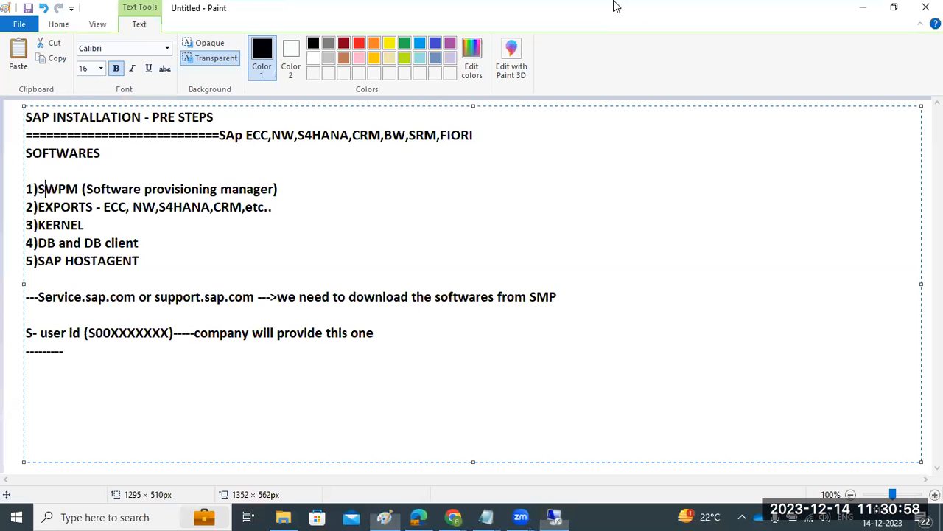
key(super+r)
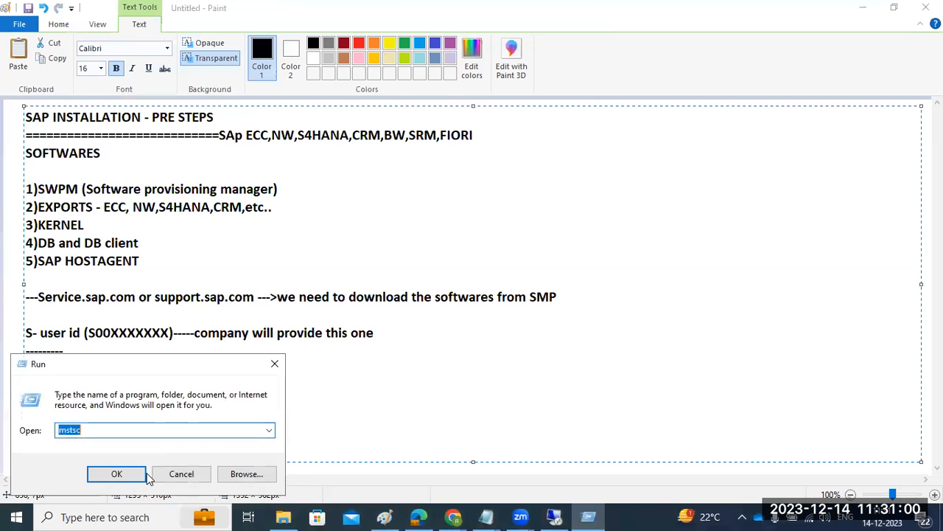
click(122, 476)
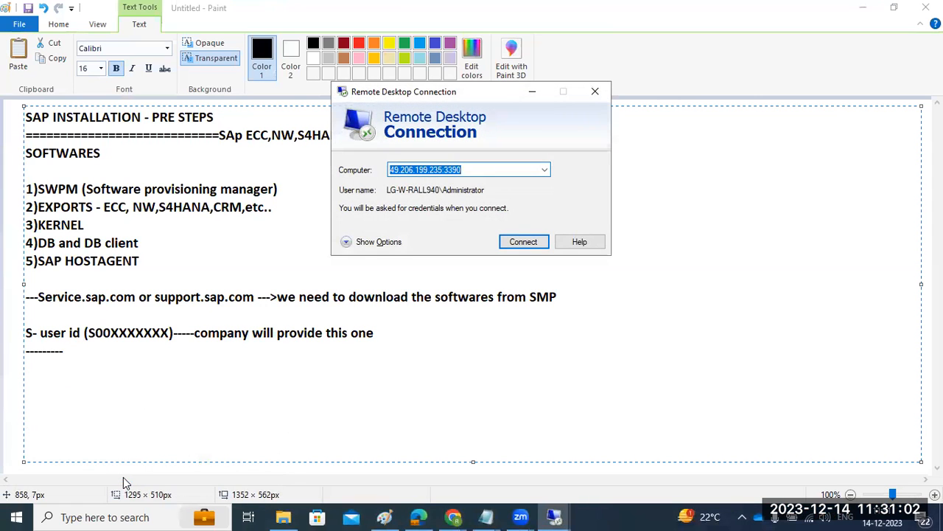
click(545, 170)
click(408, 200)
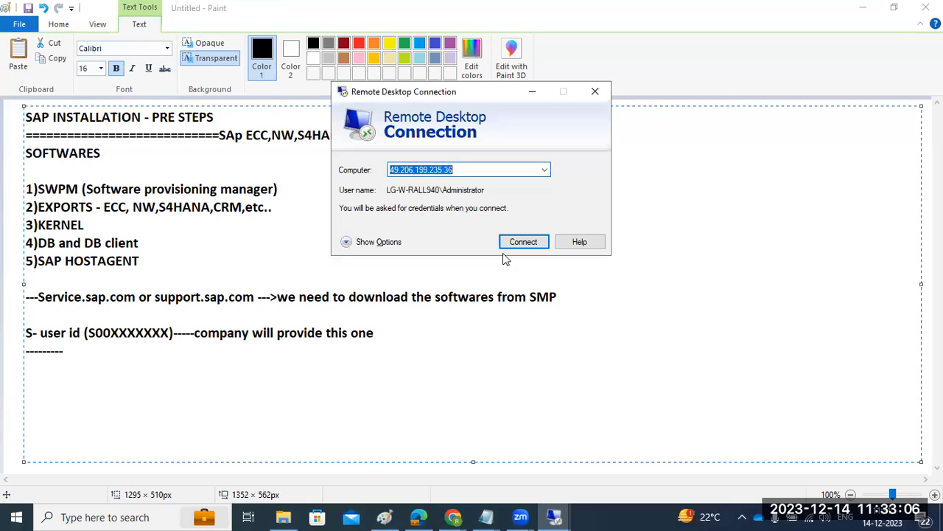
Switch to the sapwindows virtual machine in the remote session and sign in as Administrator with the account password.
key(alt+Tab)
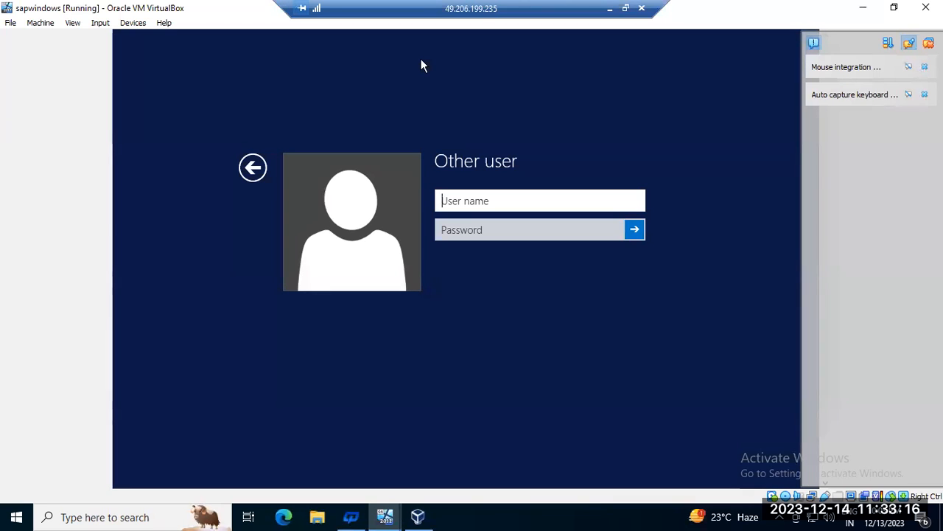
click(446, 511)
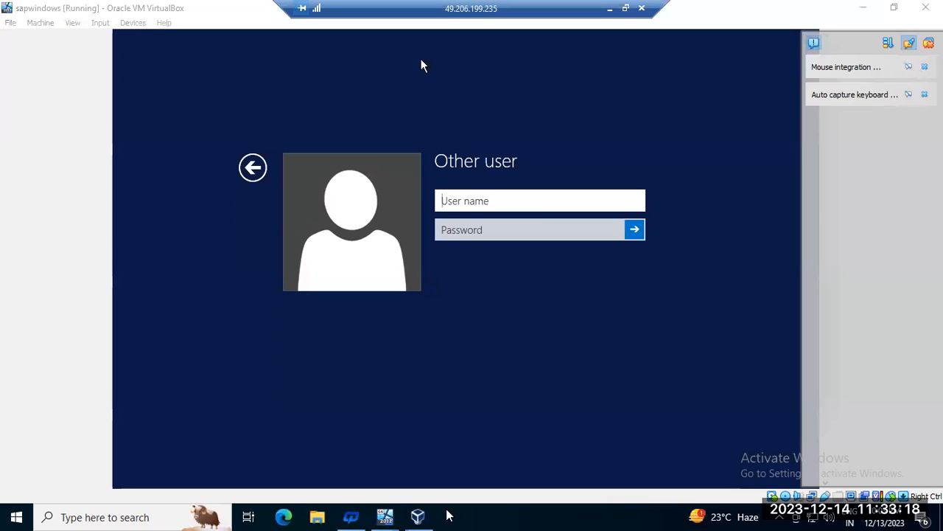
click(500, 203)
text(Ad)
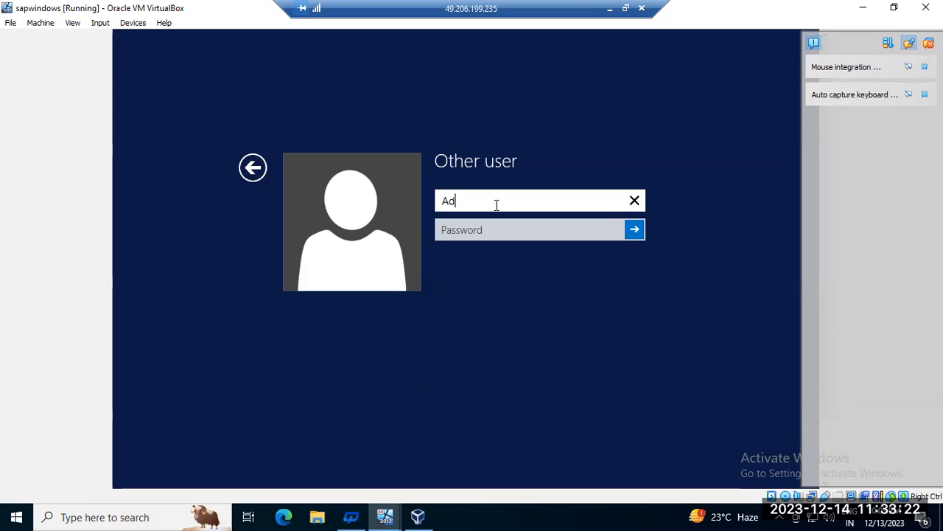
text(ministrator)
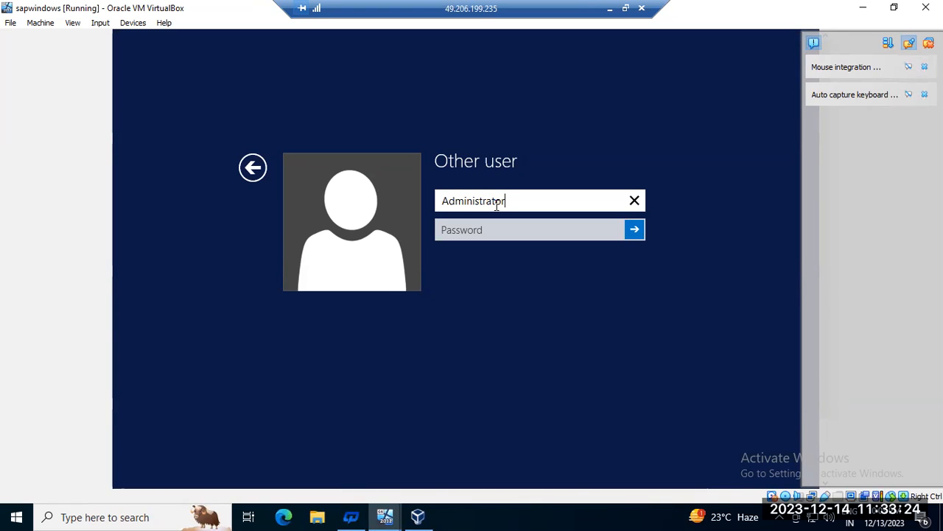
key(Tab)
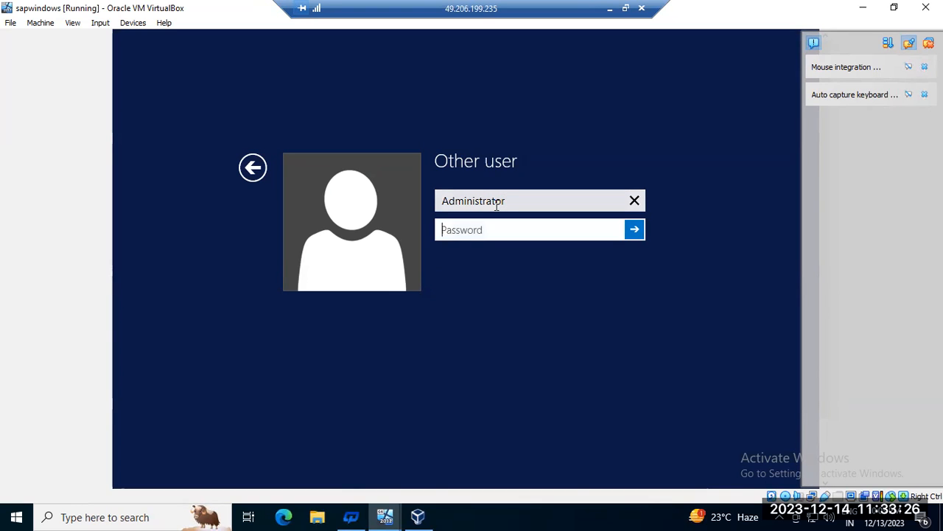
text(•••••)
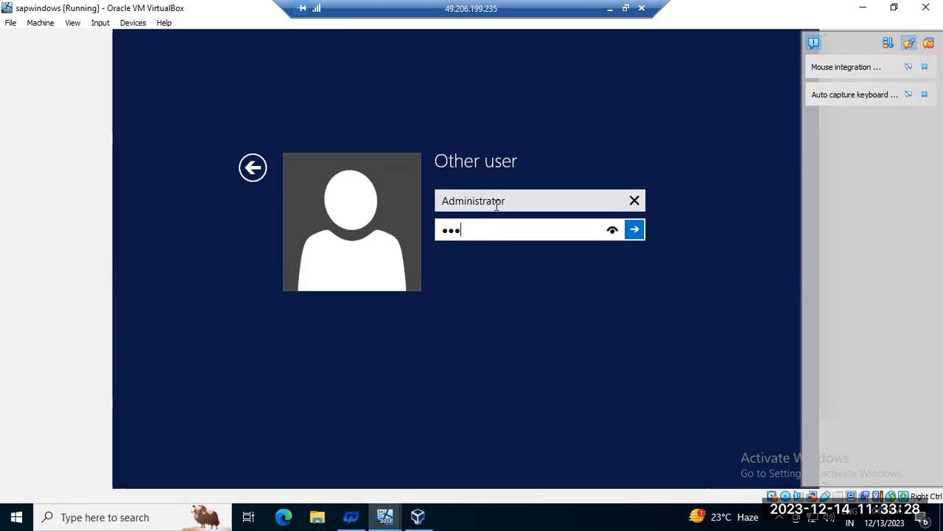
text(•••••)
key(Return)
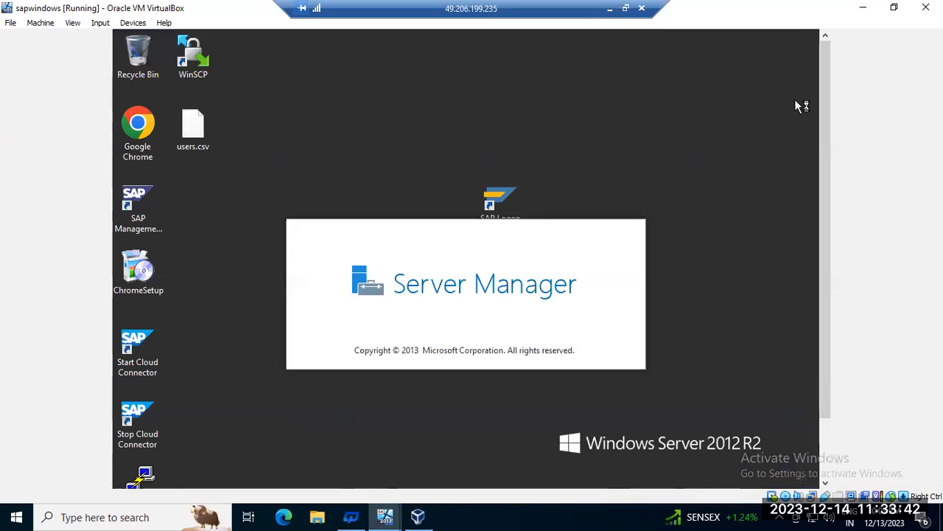
Minimize the remote session, refresh the router's online devices list in the browser, and return to the local desktop.
click(610, 9)
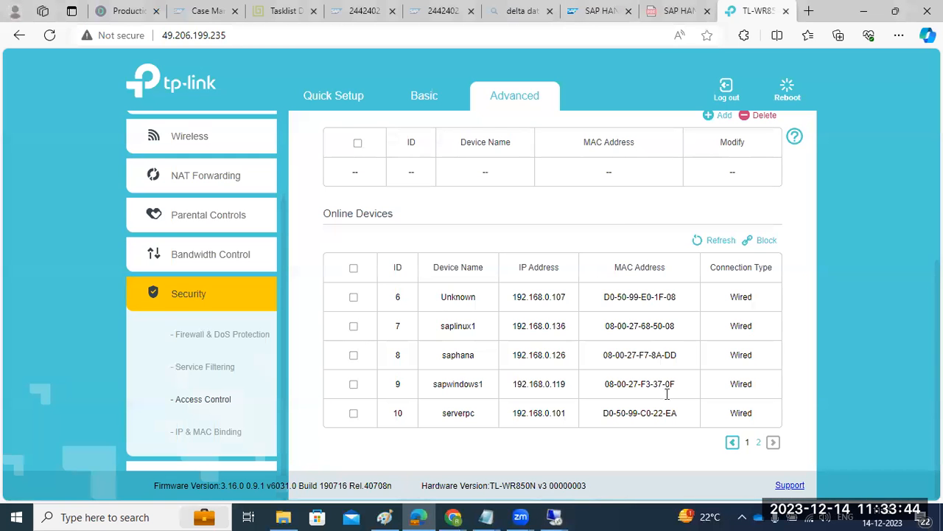
click(707, 242)
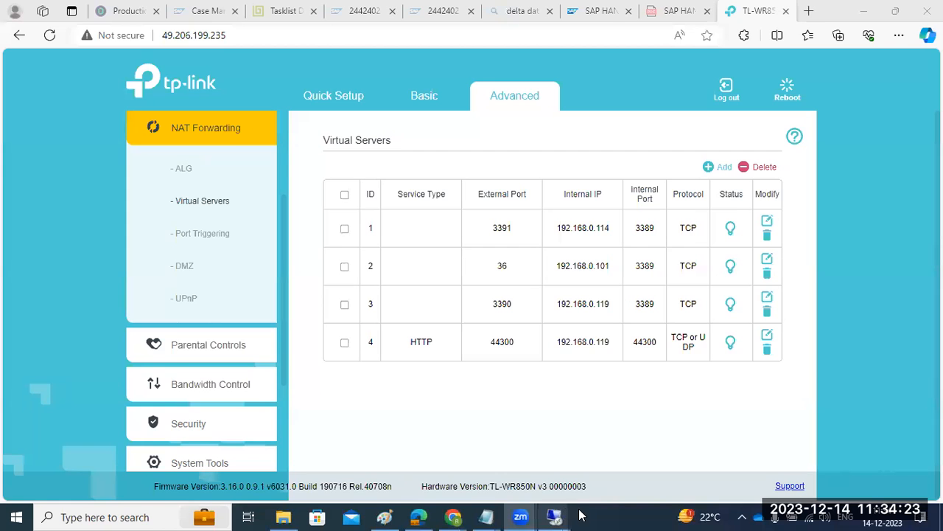
right_click(622, 519)
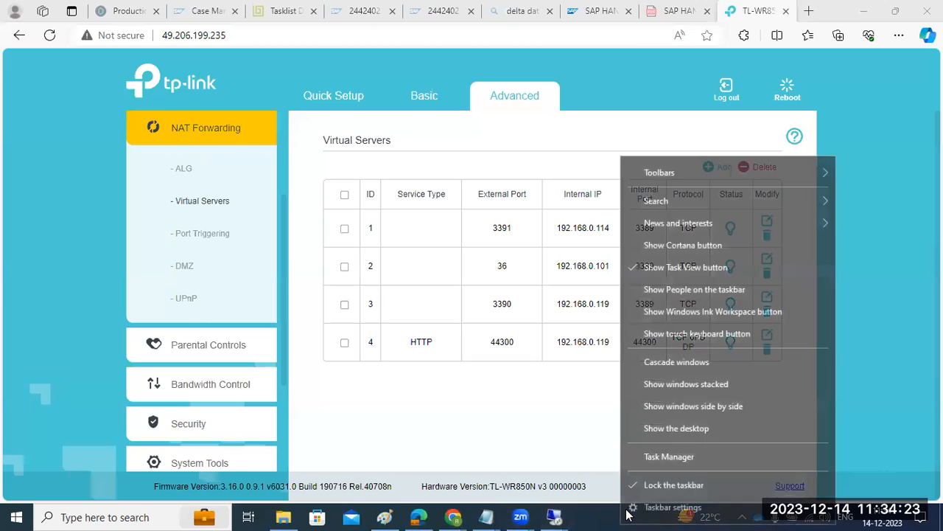
click(662, 429)
mouse_move(567, 515)
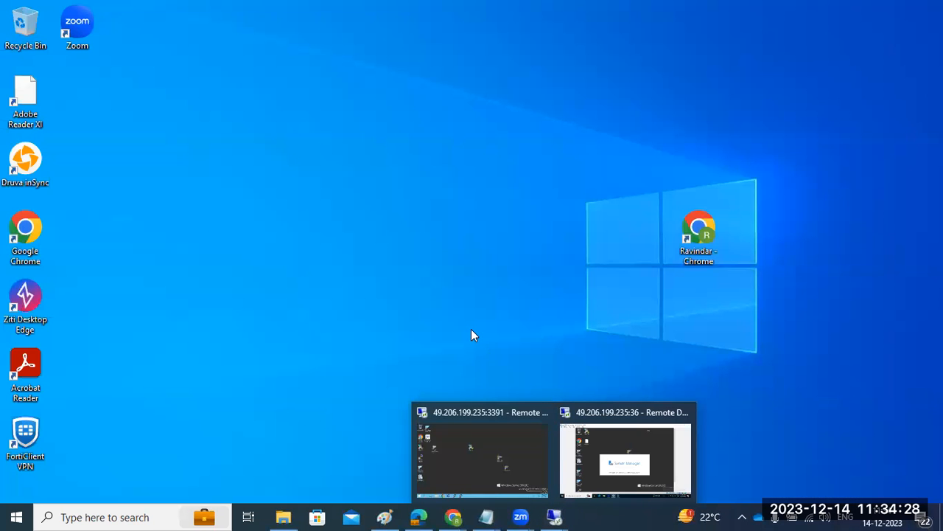
key(super+r)
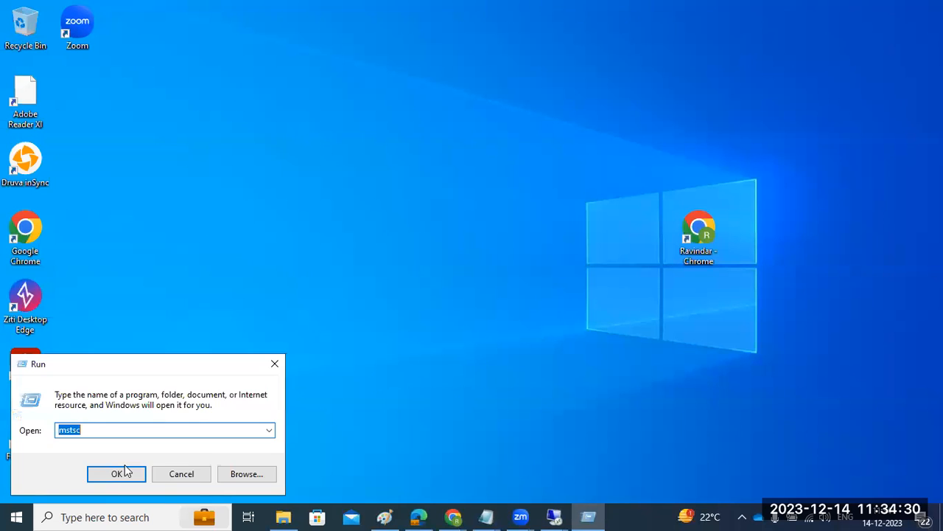
click(114, 474)
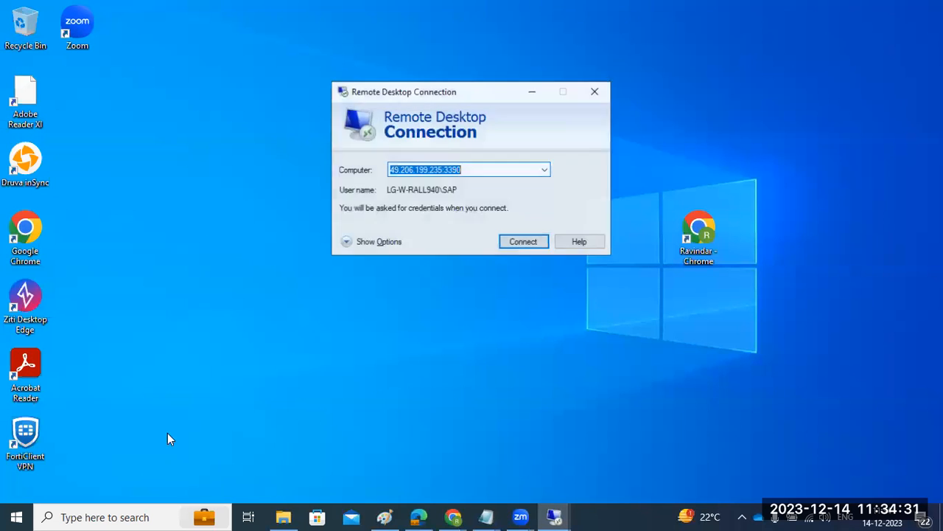
click(492, 171)
key(BackSpace)
text(1)
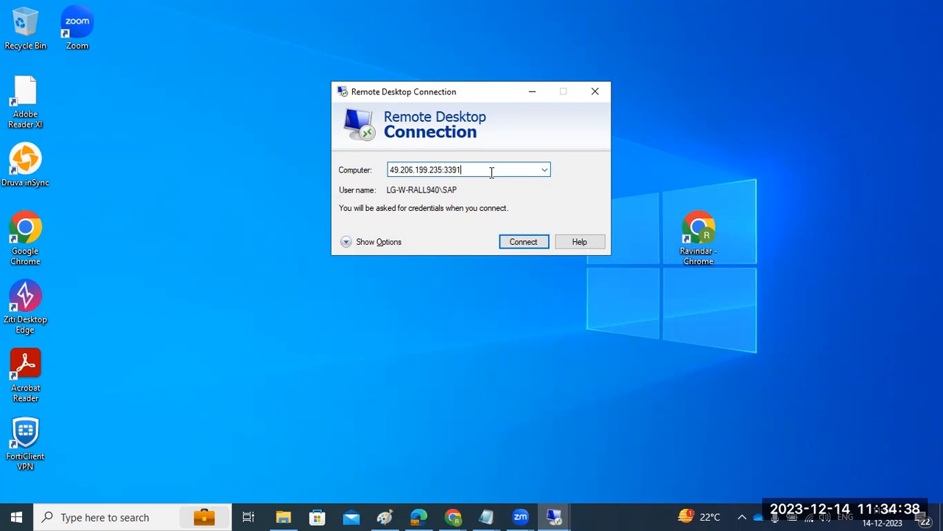
drag(389, 171, 469, 177)
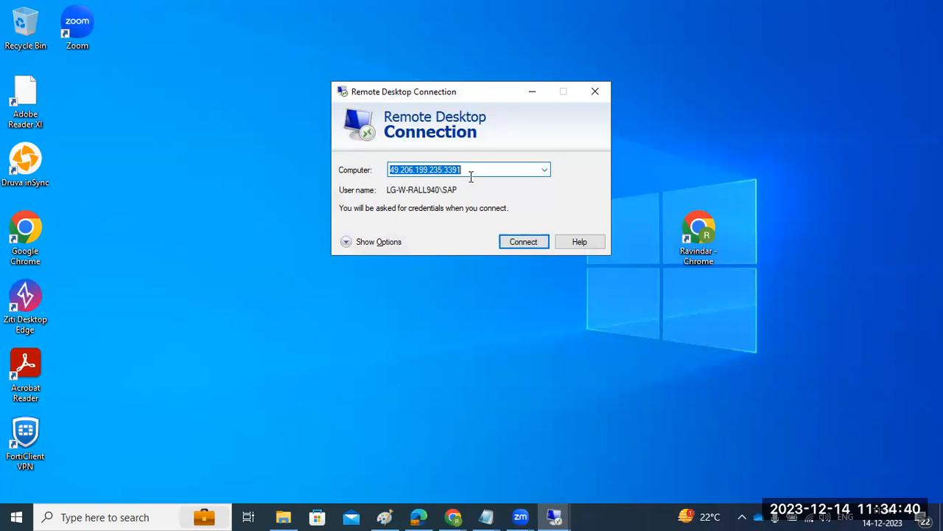
Expand the connection options, set the user name to Administrator, and start the remote connection.
click(400, 241)
click(525, 238)
double_click(525, 237)
text(Administrator)
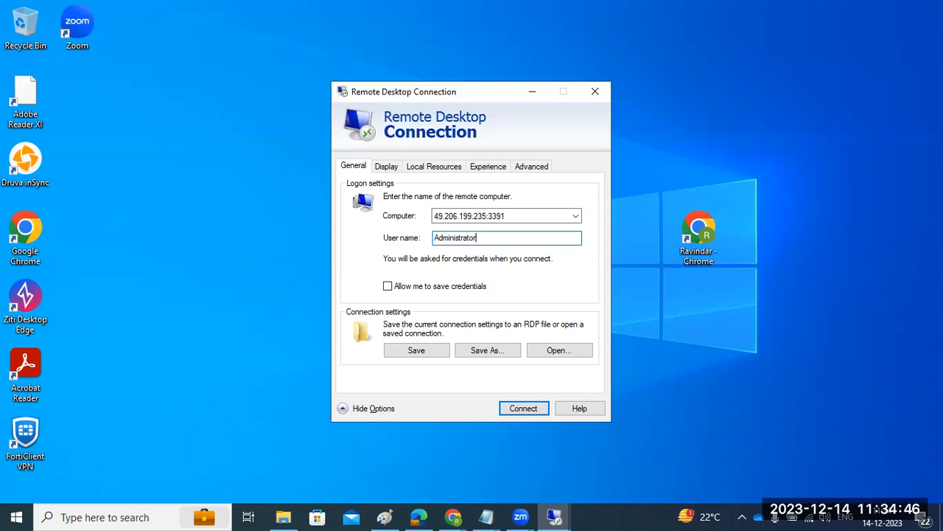
key(Return)
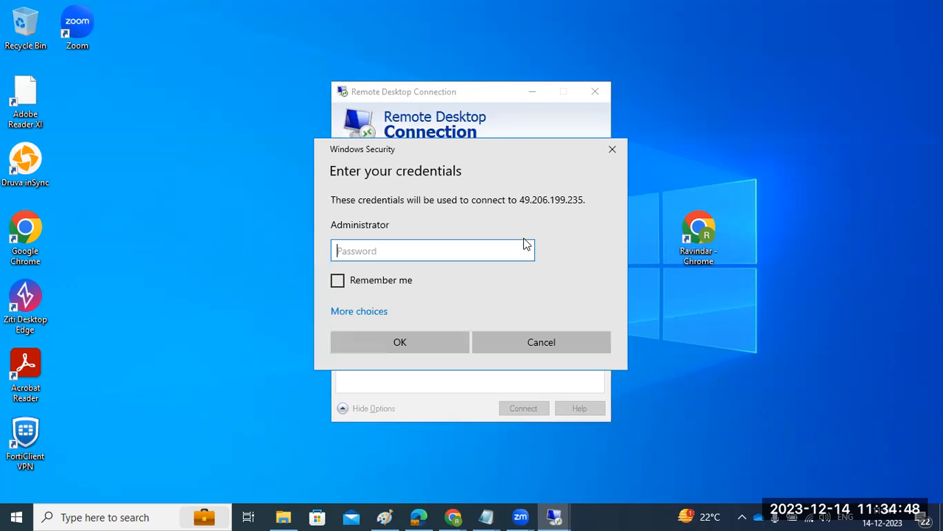
Enter the Administrator account password and accept the certificate warning to connect to the sapwindows server.
text(*********)
key(Return)
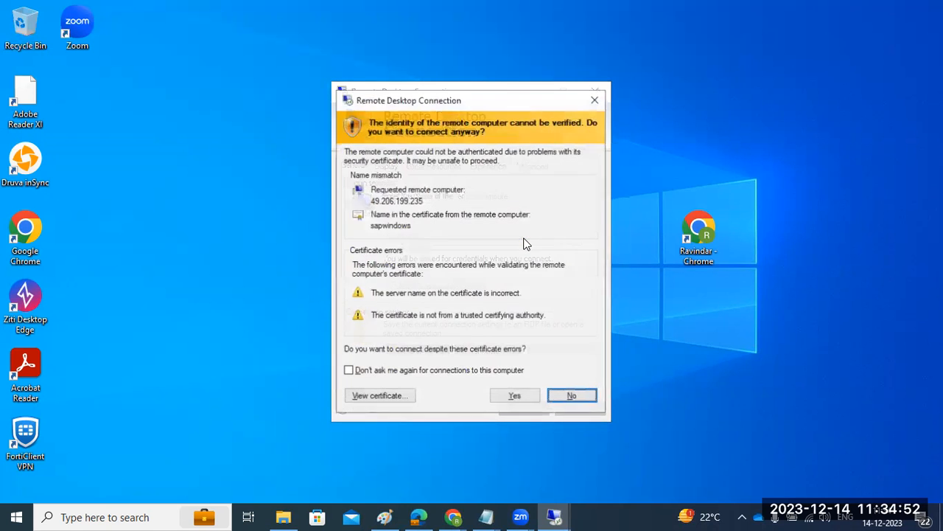
click(514, 395)
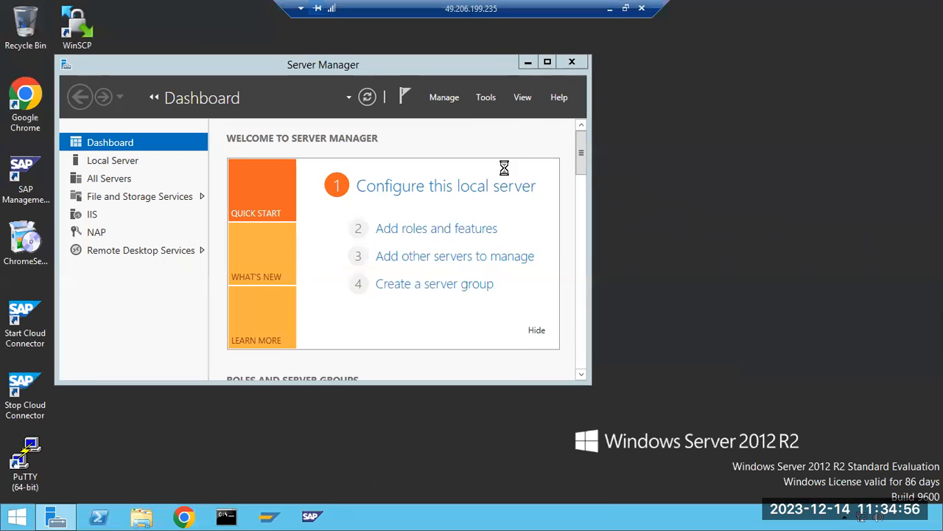
Close Server Manager on the remote server and refresh its desktop.
click(589, 62)
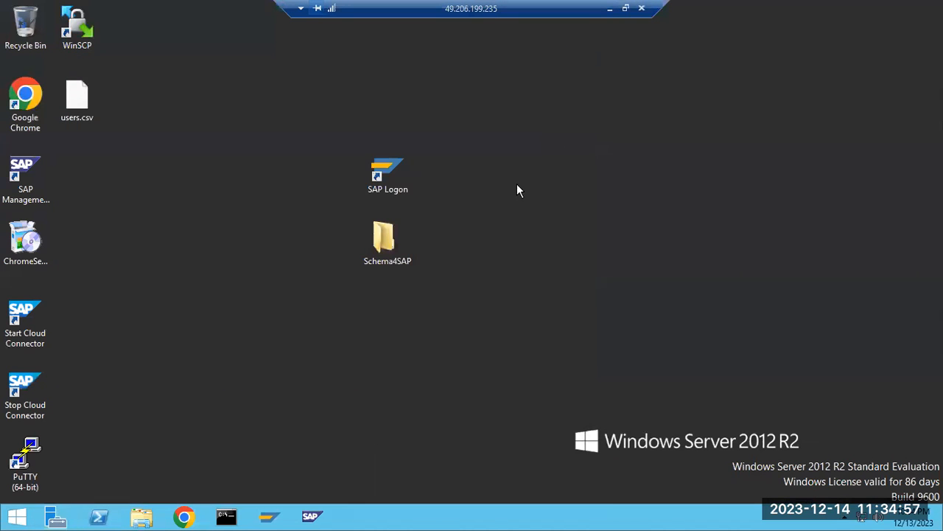
right_click(183, 201)
click(221, 238)
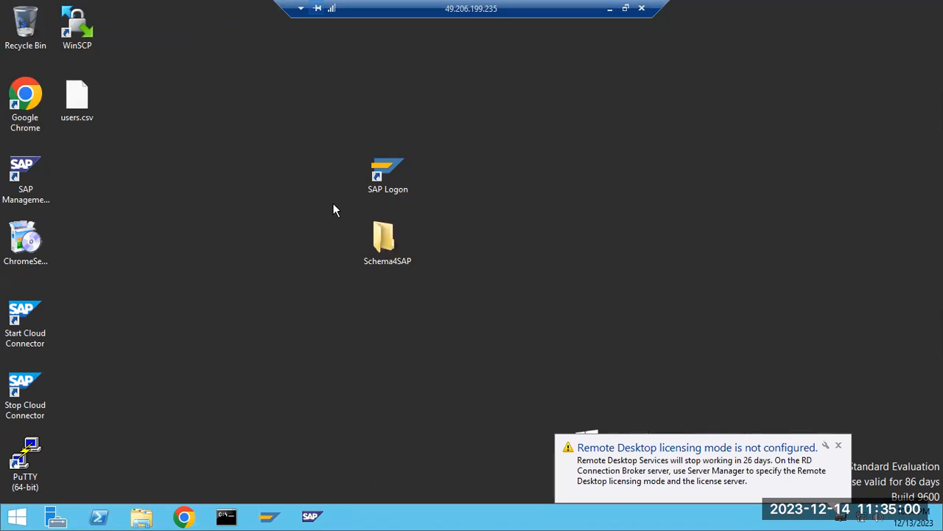
Open the SAPSOFTWARES folder on Local Disk (C:) in File Explorer.
click(144, 517)
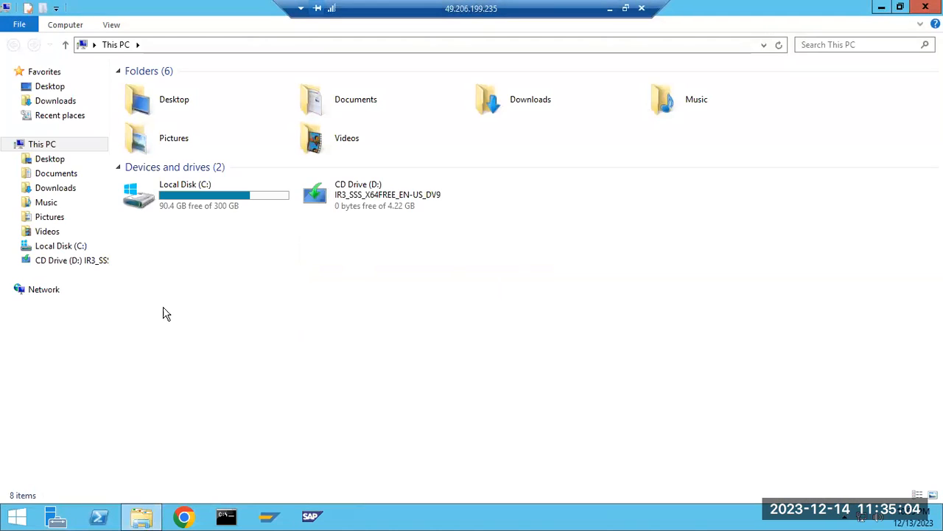
double_click(206, 197)
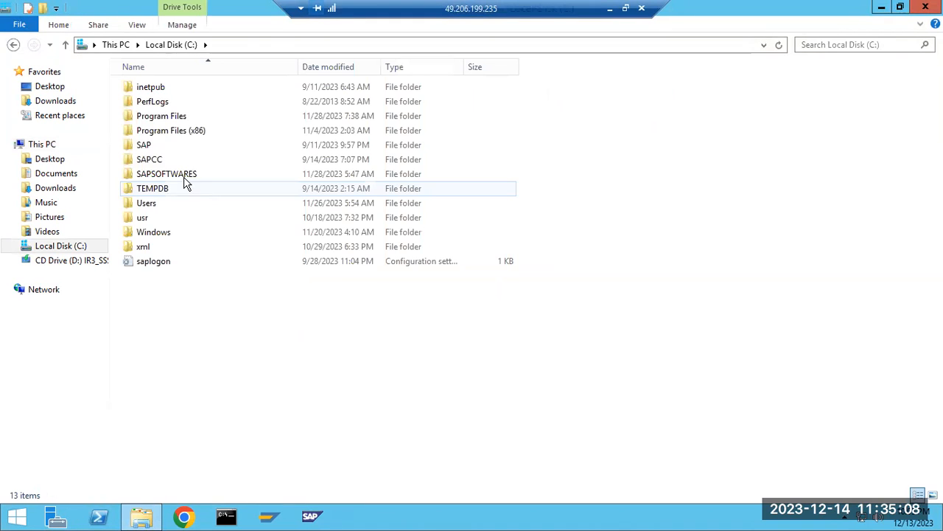
click(184, 176)
double_click(185, 179)
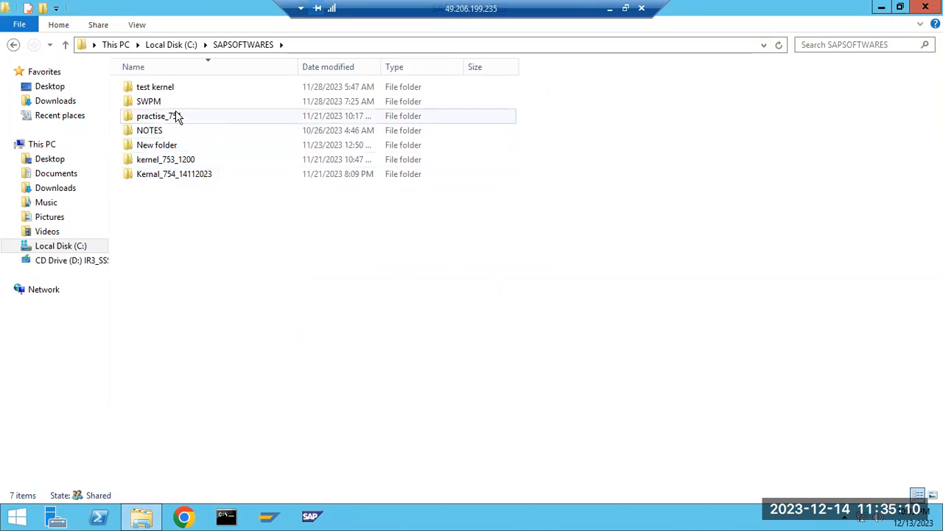
View the contents of the SWPM folder inside SAPSOFTWARES and return to Local Disk (C:).
click(180, 46)
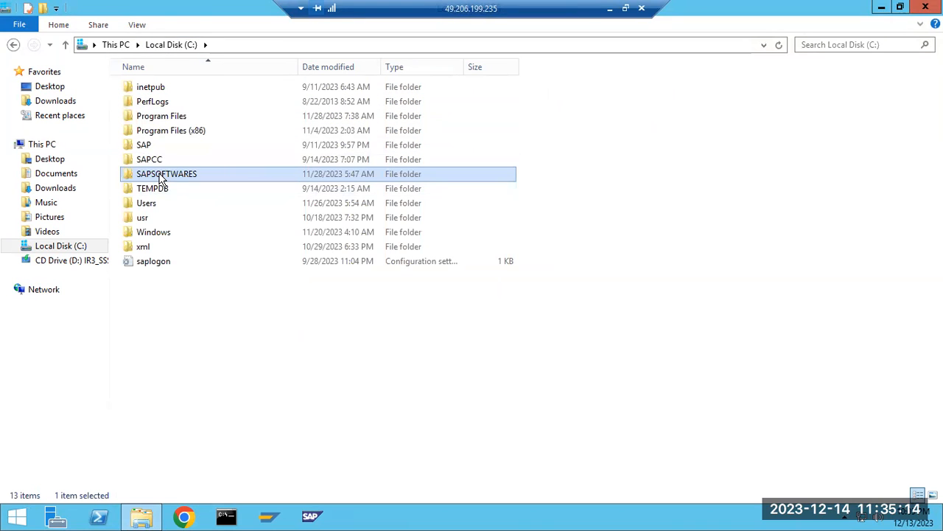
mouse_move(160, 179)
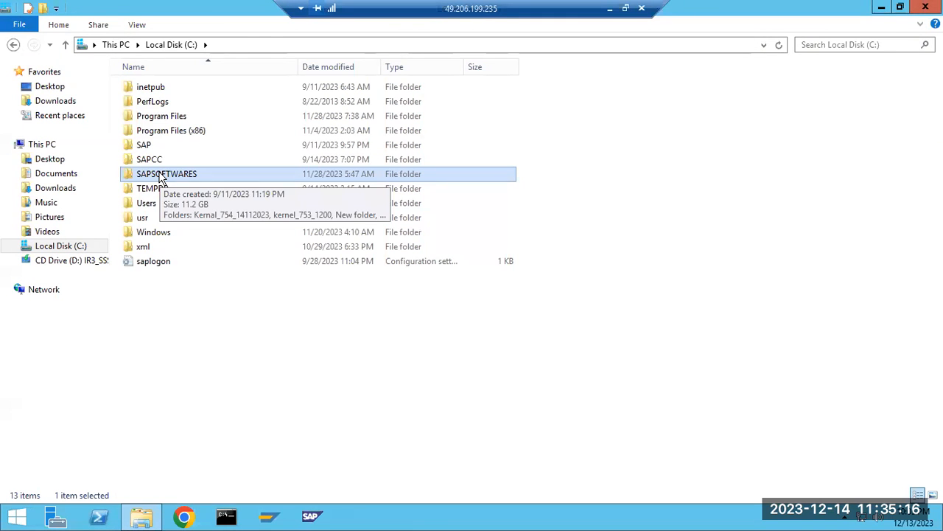
double_click(161, 176)
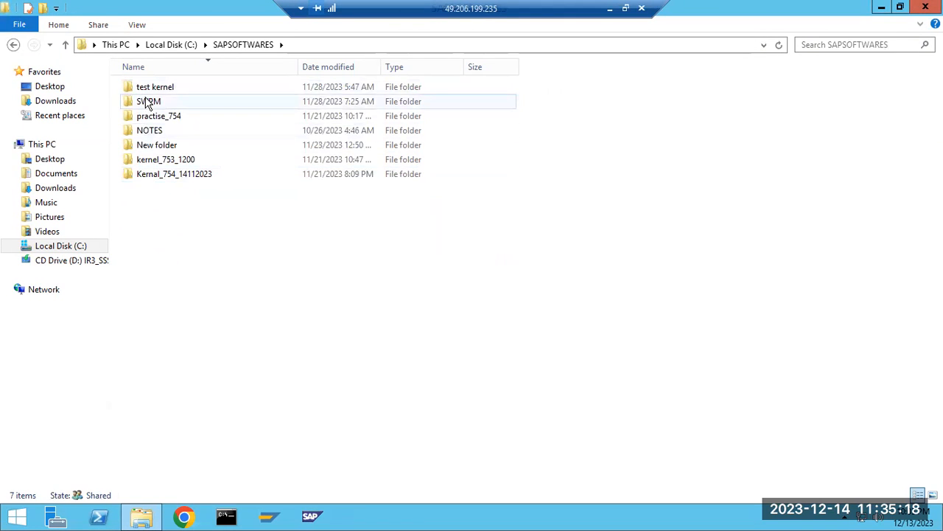
double_click(147, 103)
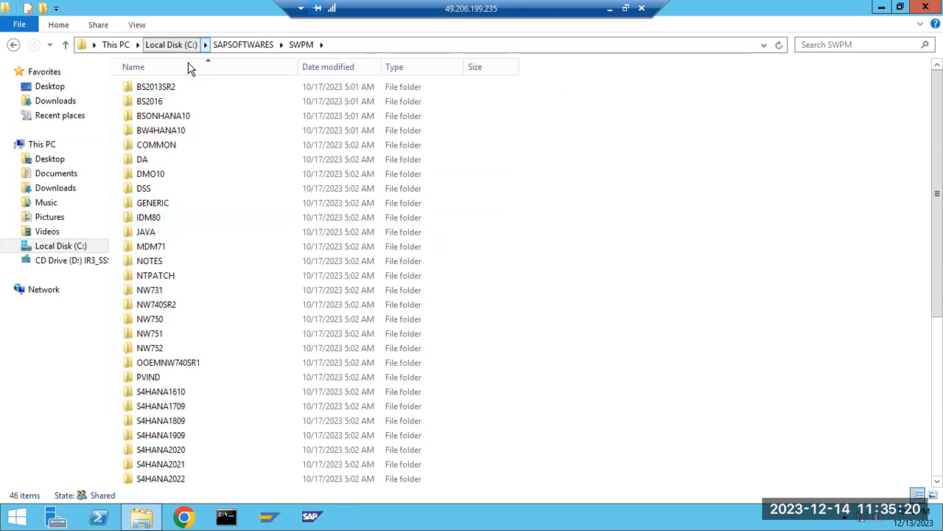
click(171, 45)
Reopen SAPSOFTWARES, check the test kernel folder, and go back to the SAPSOFTWARES folder list.
double_click(178, 174)
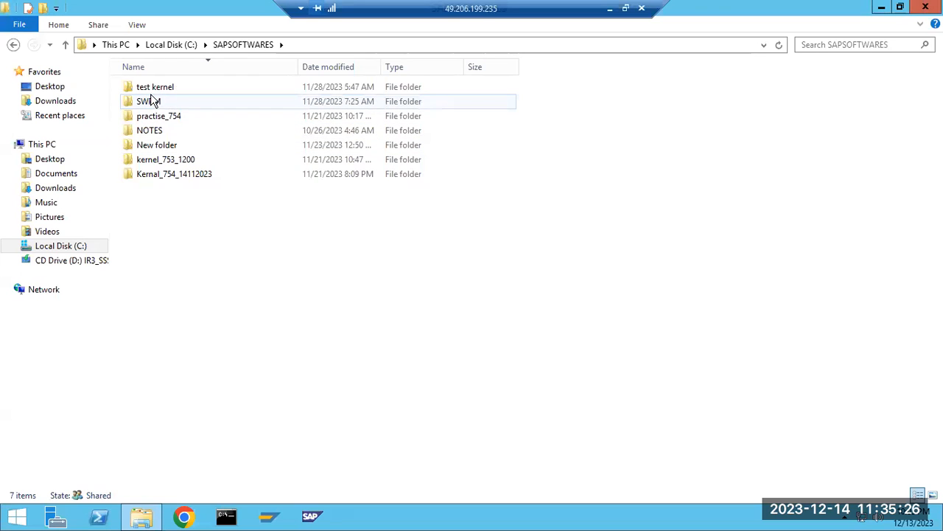
double_click(154, 87)
key(BackSpace)
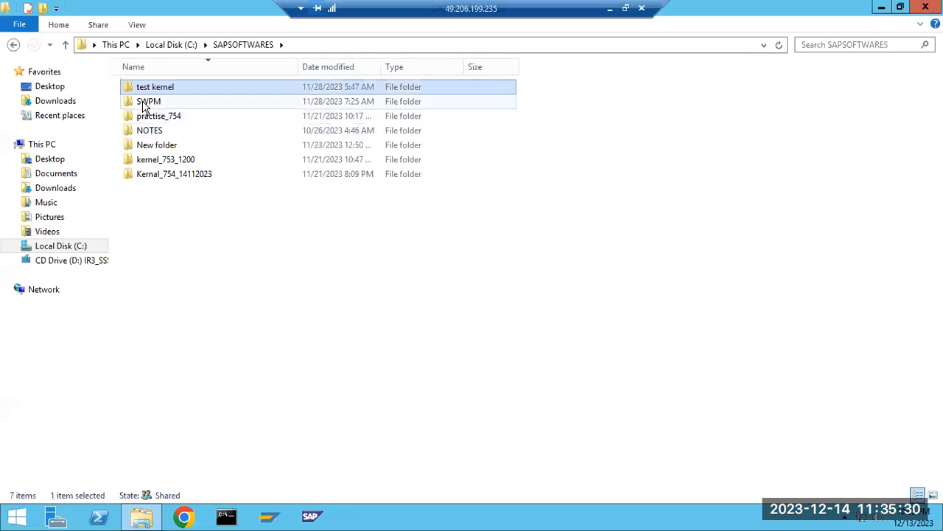
click(145, 104)
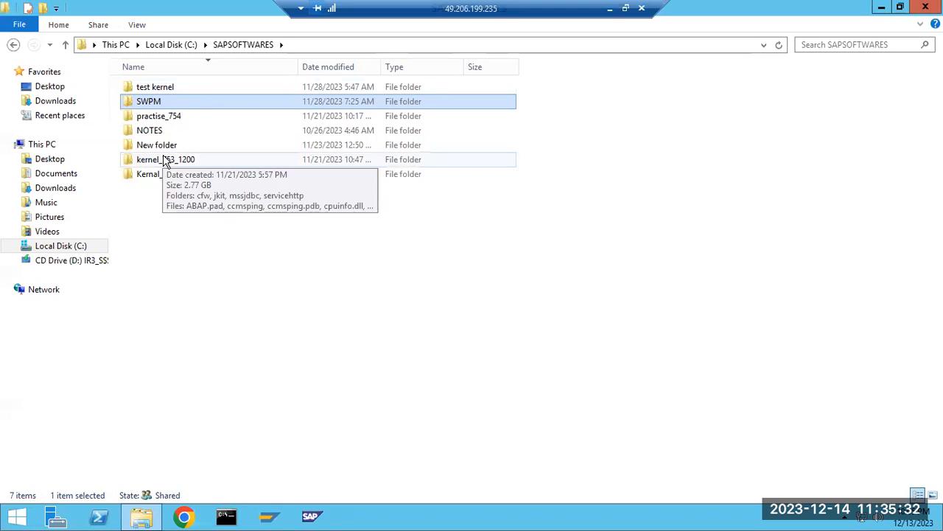
click(243, 45)
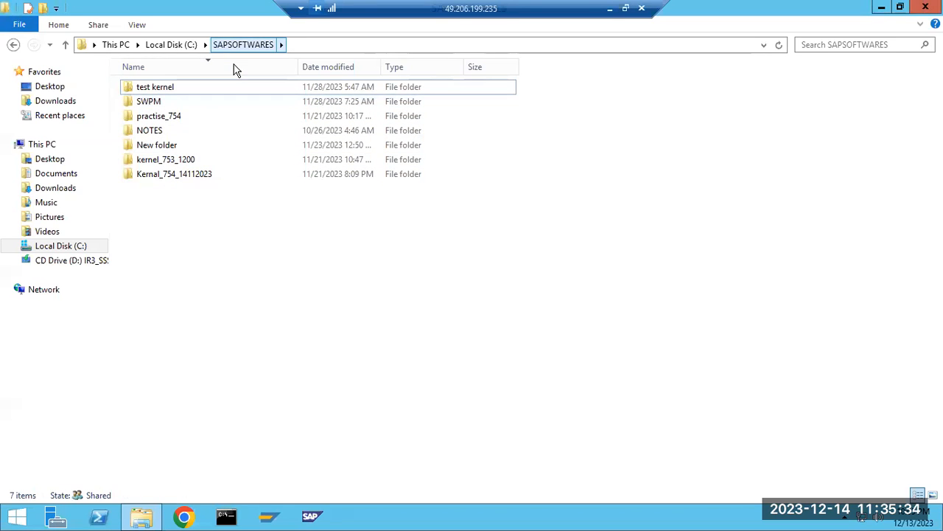
Check the contents of the SAP folder on Local Disk (C:) and return to the drive's root.
key(BackSpace)
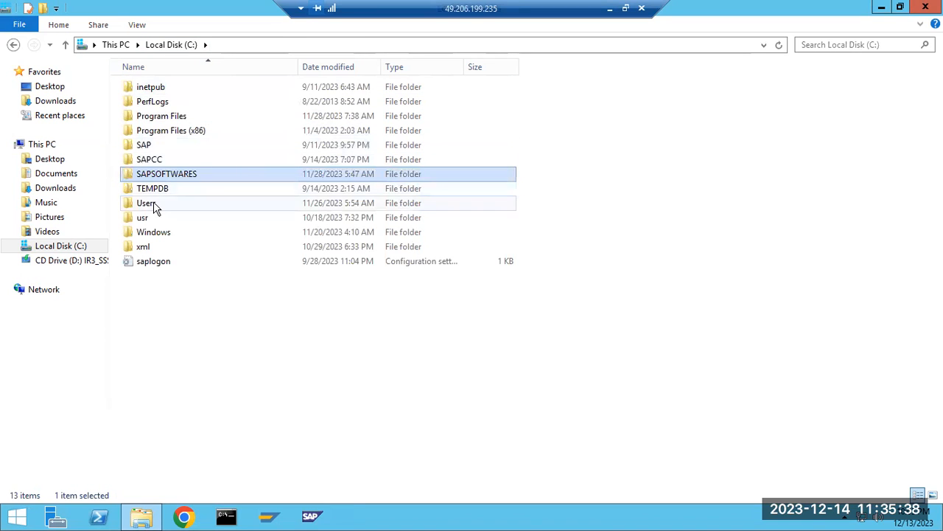
double_click(147, 146)
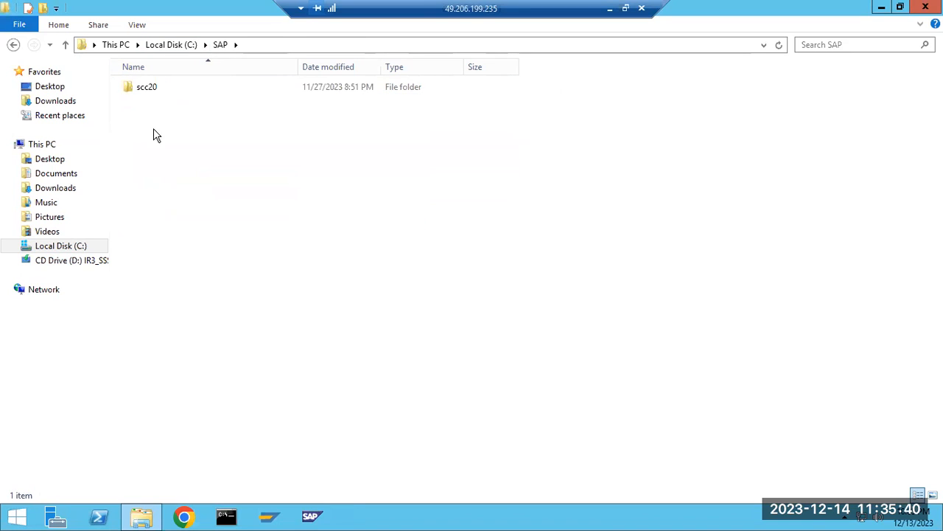
key(BackSpace)
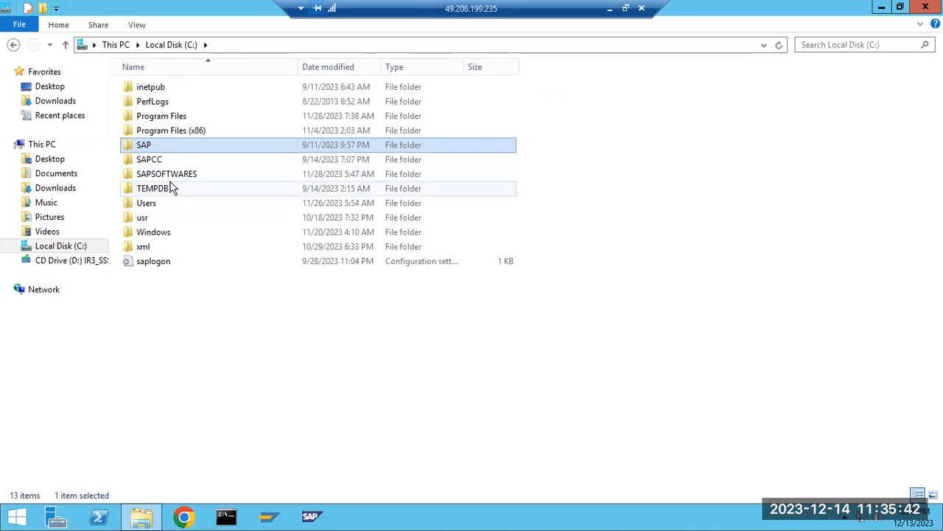
Open SAPSOFTWARES on Local Disk (C:), refresh the folder list, and open the SWPM folder.
double_click(169, 176)
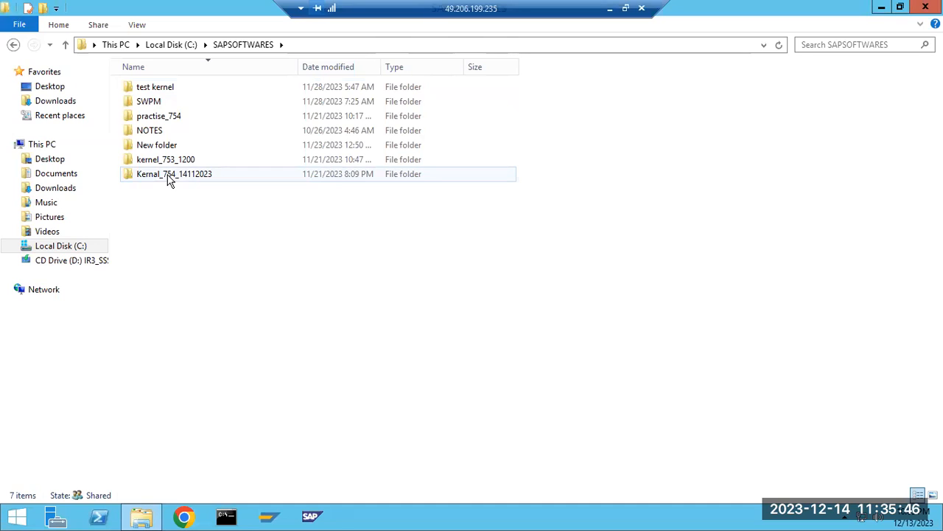
right_click(285, 256)
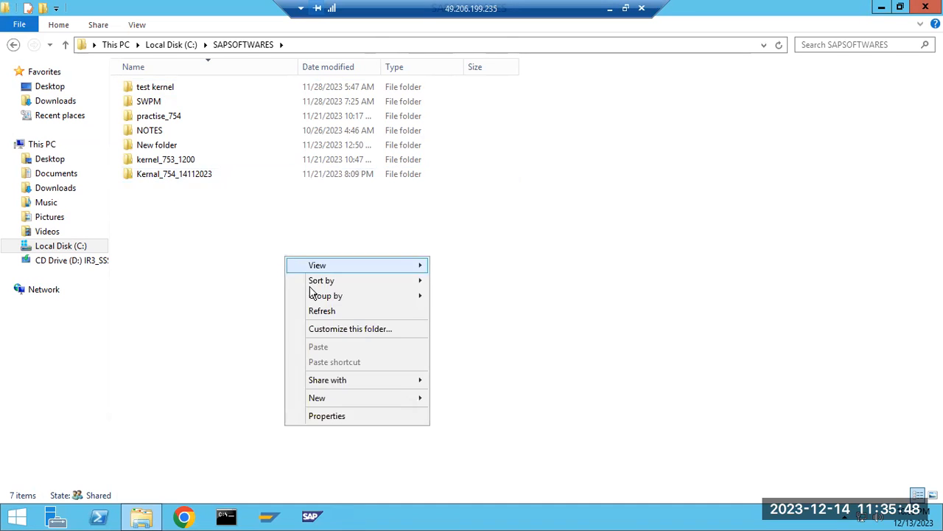
click(322, 312)
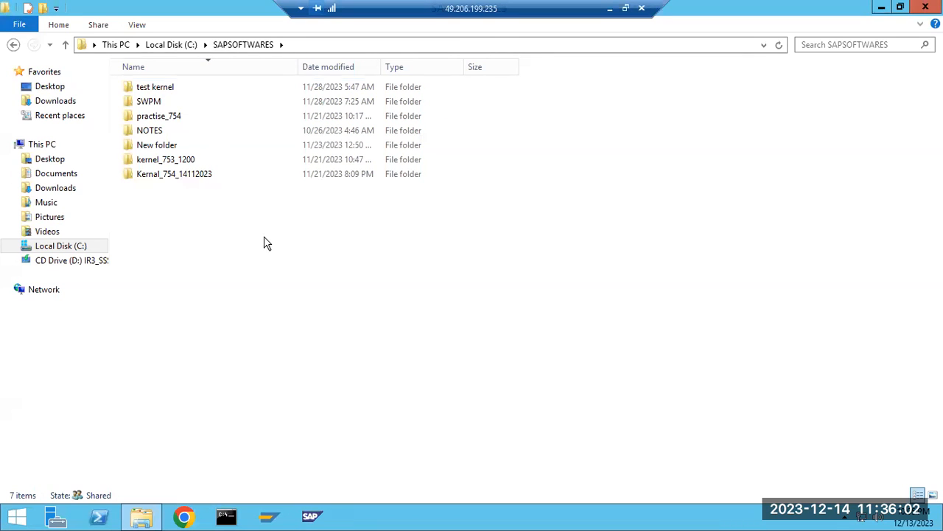
double_click(151, 104)
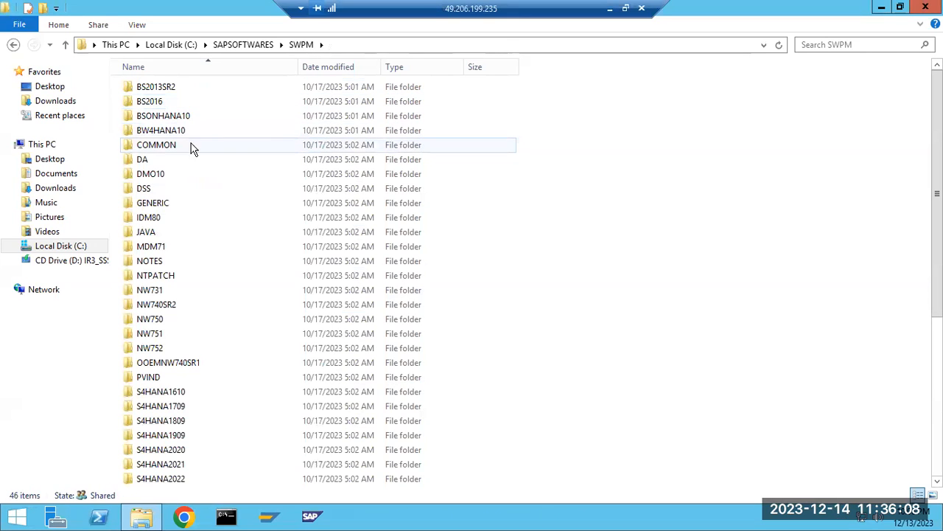
Switch to the Paint notes and add the line "SAP install we have to start from SWPM tool ---you need to la".
click(609, 9)
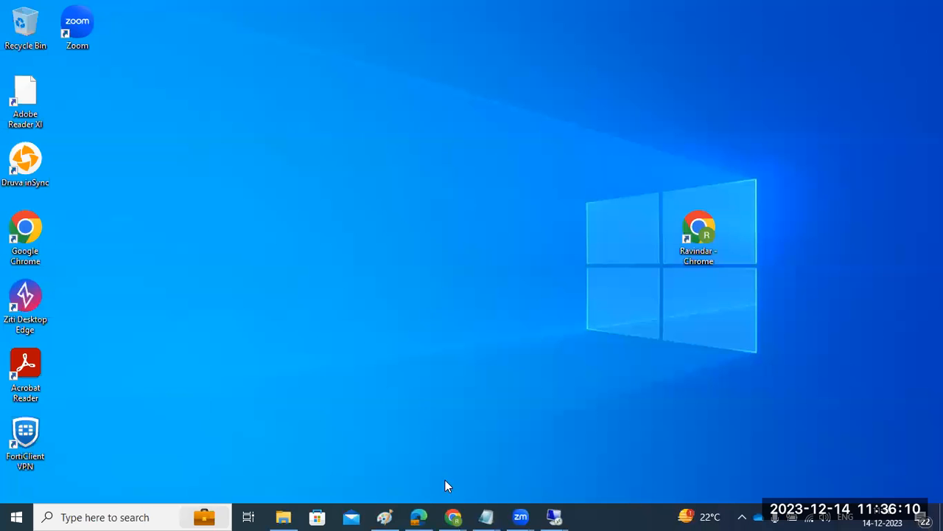
click(384, 516)
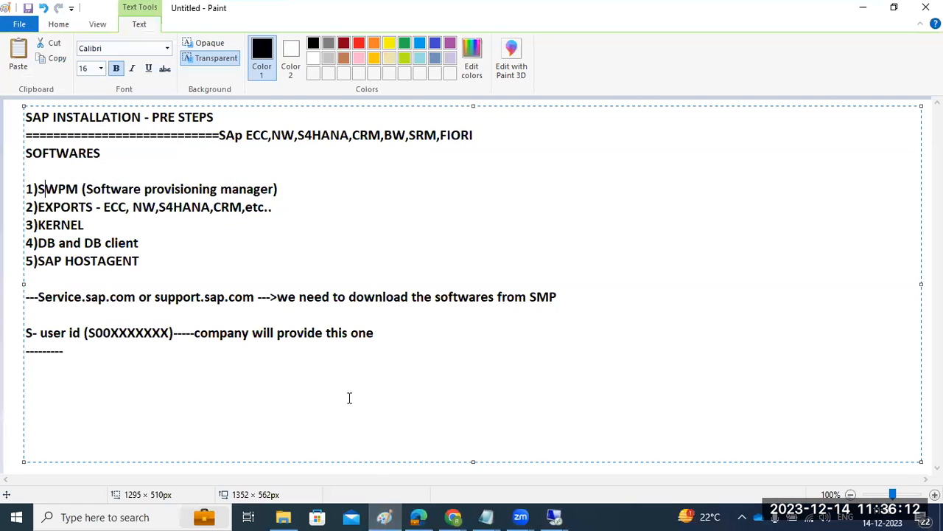
text(SAP install)
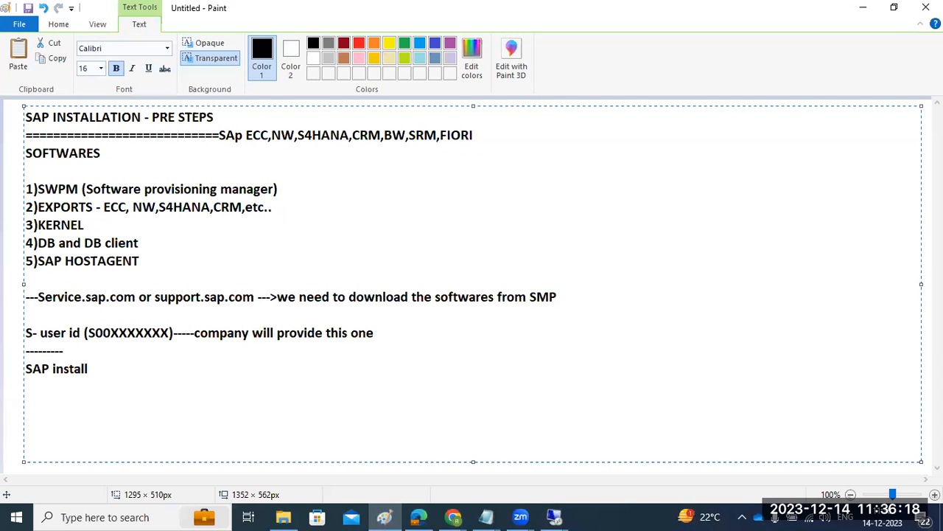
text( we have to start from )
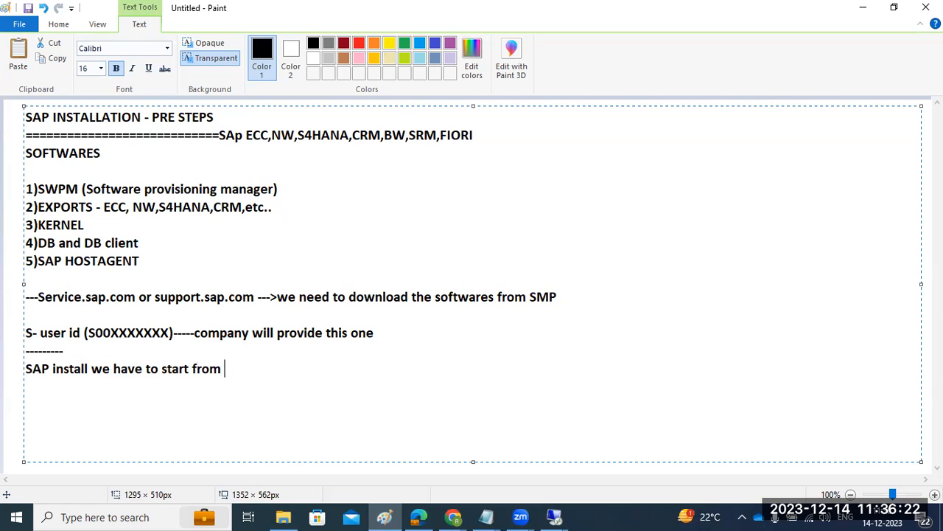
text(SWPM tool ---you need to )
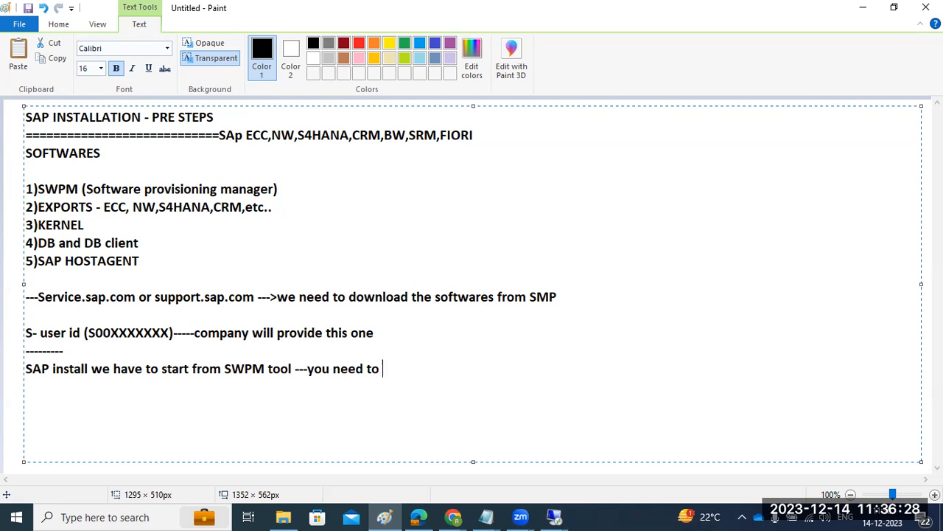
text(lauc)
key(BackSpace)
Return to the remote server's SWPM folder window and run the sapinst application.
mouse_move(554, 517)
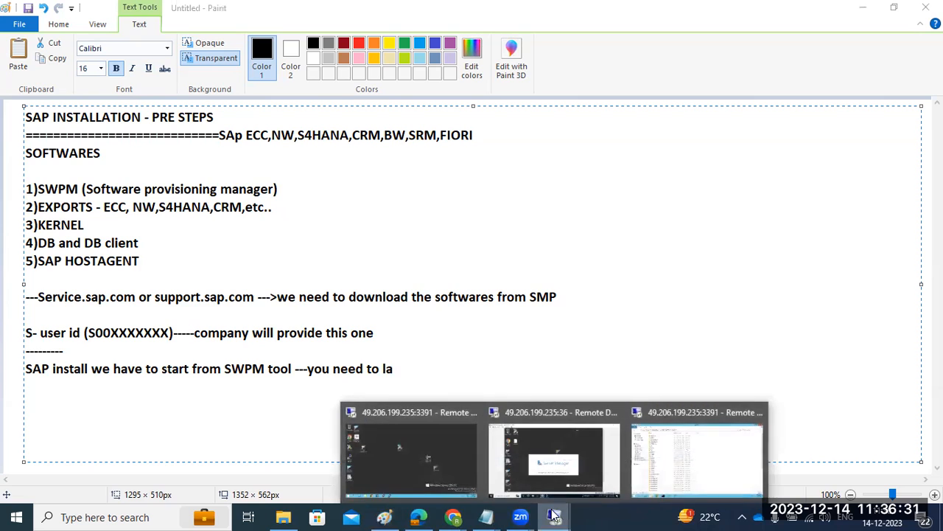
click(695, 445)
scroll(196, 295, down, 6)
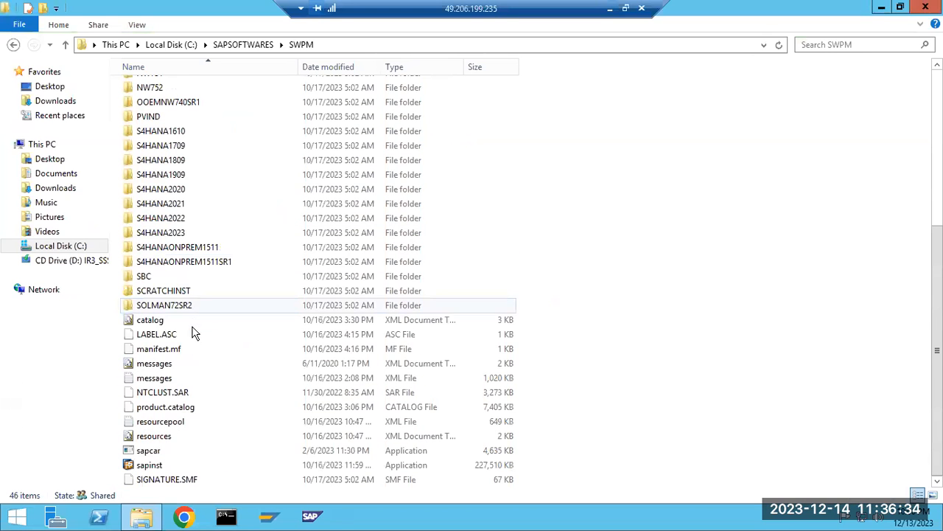
double_click(145, 466)
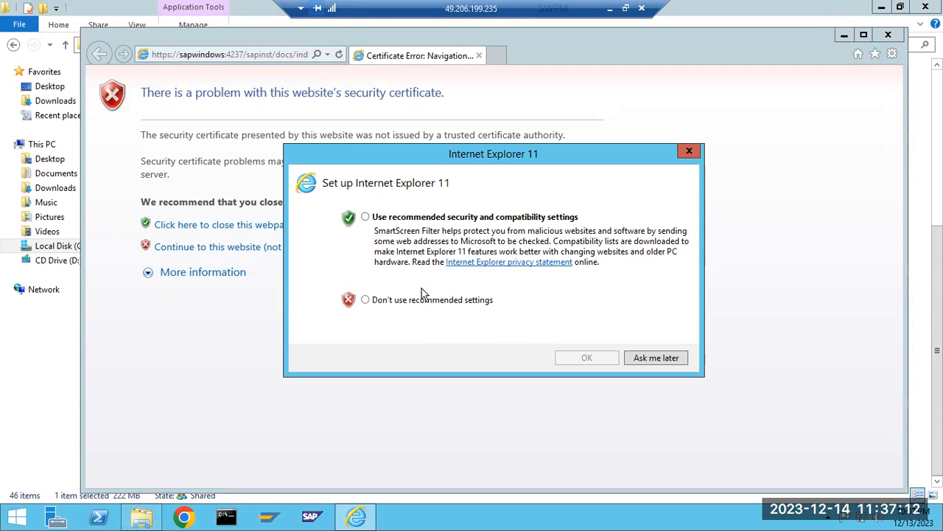
click(669, 359)
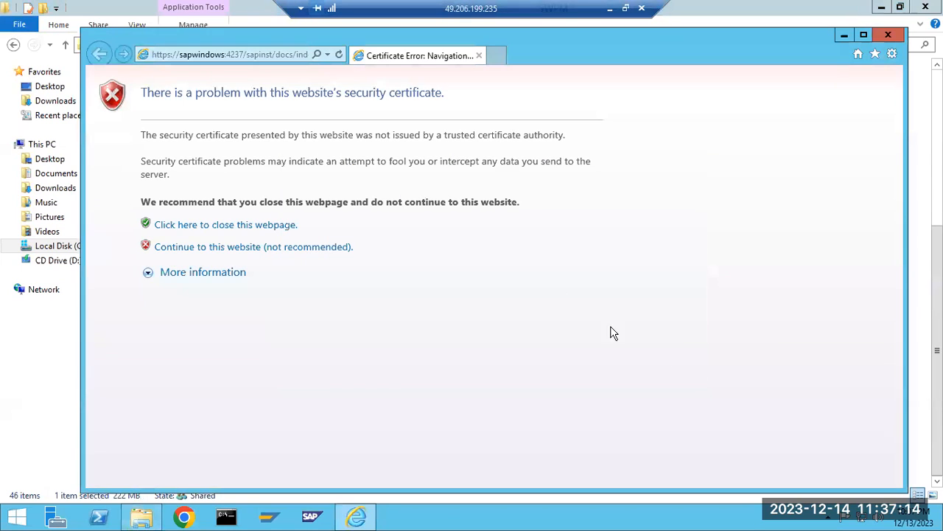
click(230, 60)
key(ctrl+c)
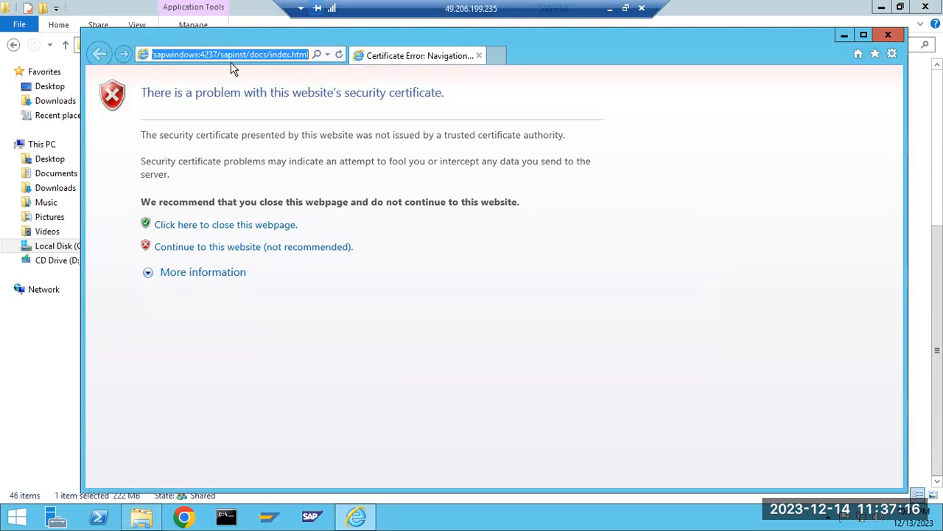
click(359, 519)
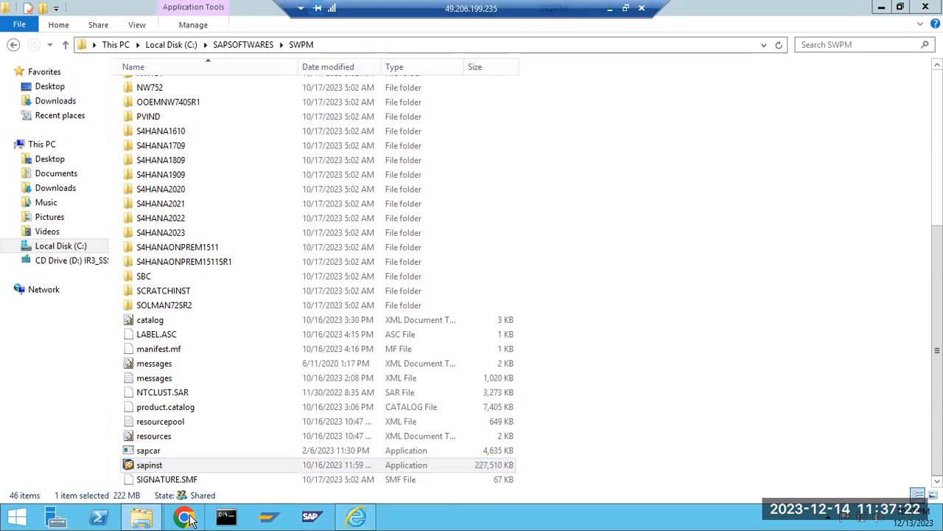
click(184, 519)
key(ctrl+v)
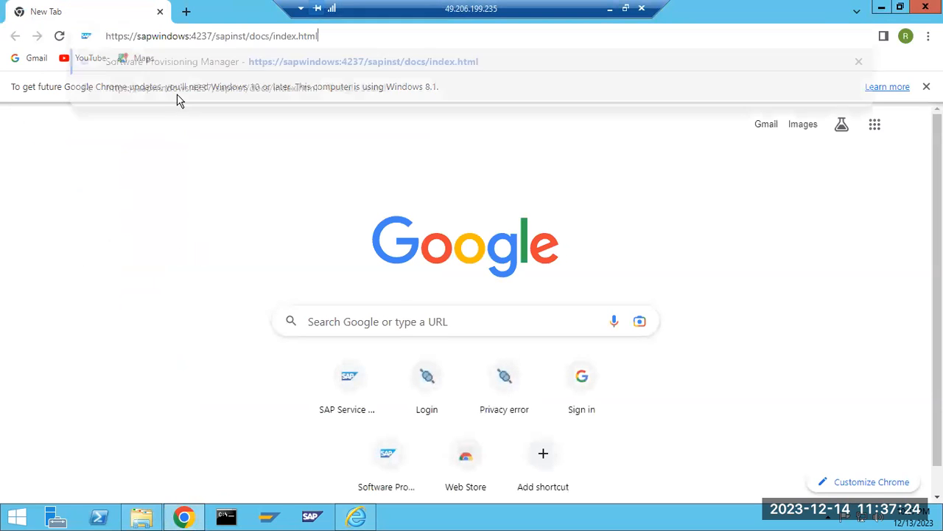
key(Return)
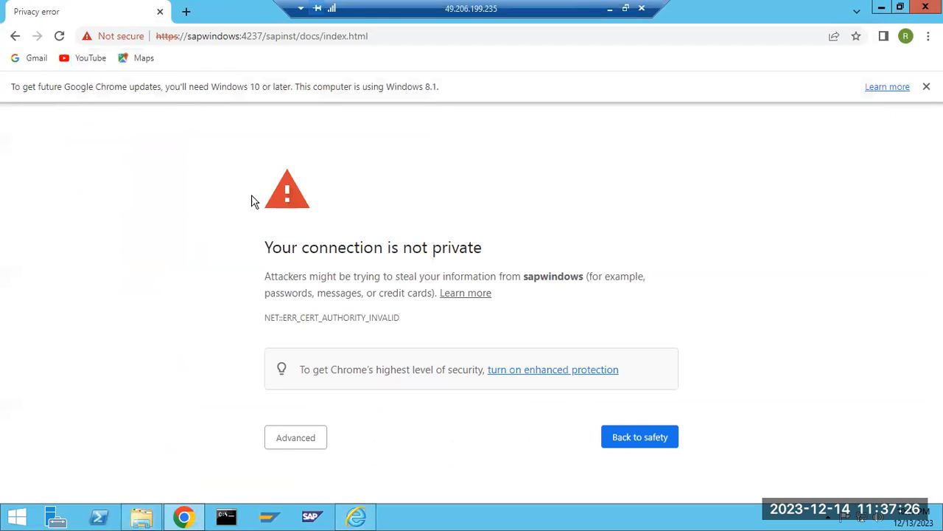
Proceed to sapwindows past the certificate warning and sign in as Administrator with the account password.
click(282, 443)
scroll(383, 447, down, 1)
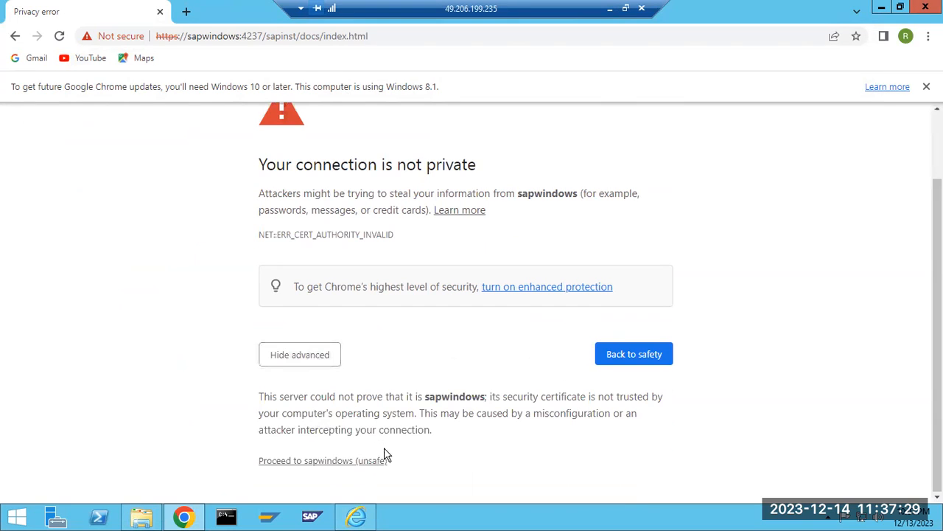
click(320, 461)
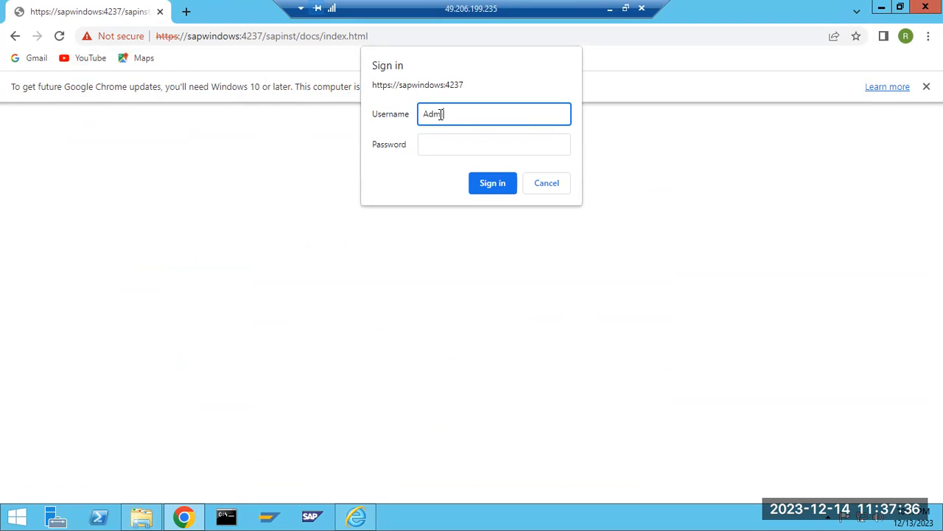
text(Administrator)
key(Tab)
text(••••••)
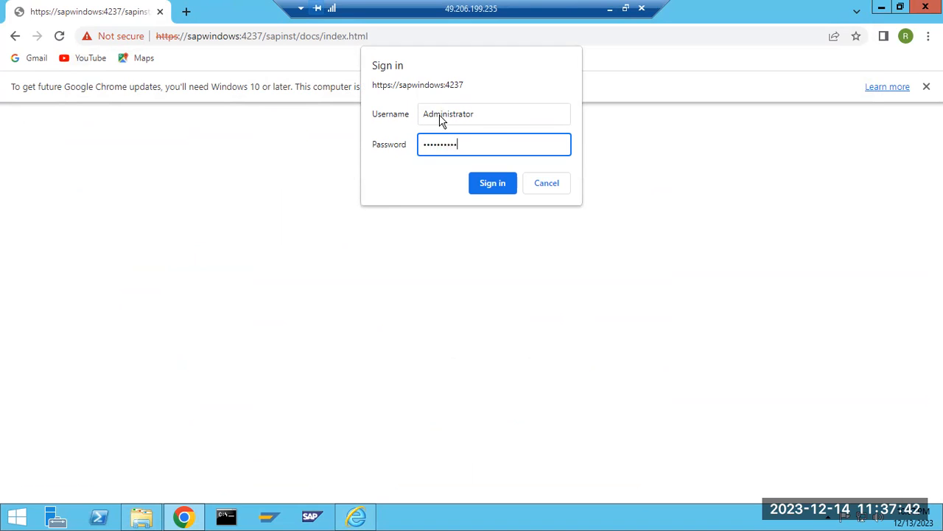
key(Return)
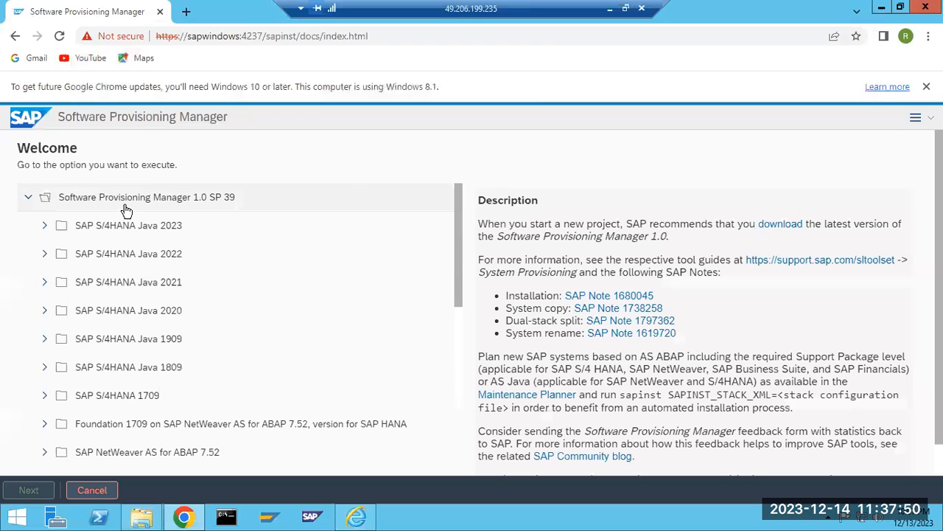
Look through the Software Provisioning Manager 1.0 SP 39 product list, from the SAP S/4HANA Java releases to the NetWeaver and Business Suite entries.
scroll(129, 269, down, 1)
scroll(129, 269, up, 1)
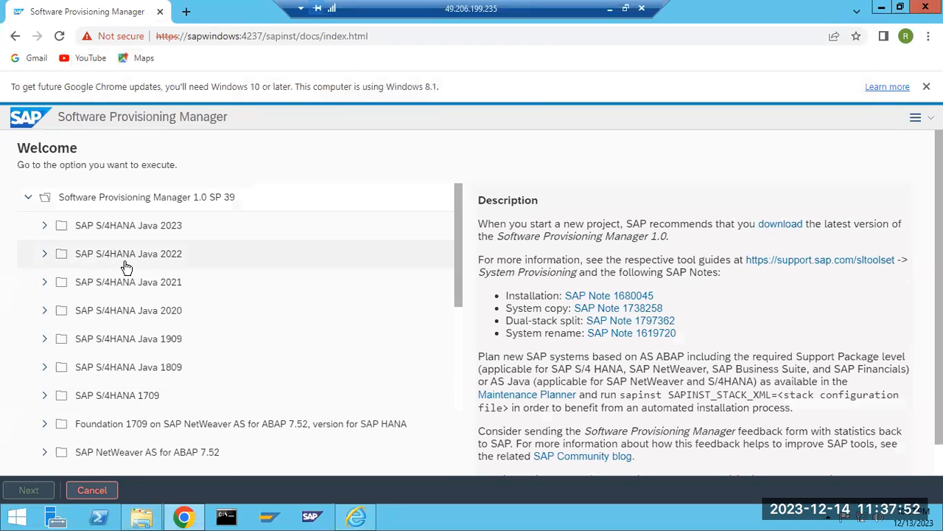
drag(87, 226, 133, 234)
scroll(126, 309, down, 2)
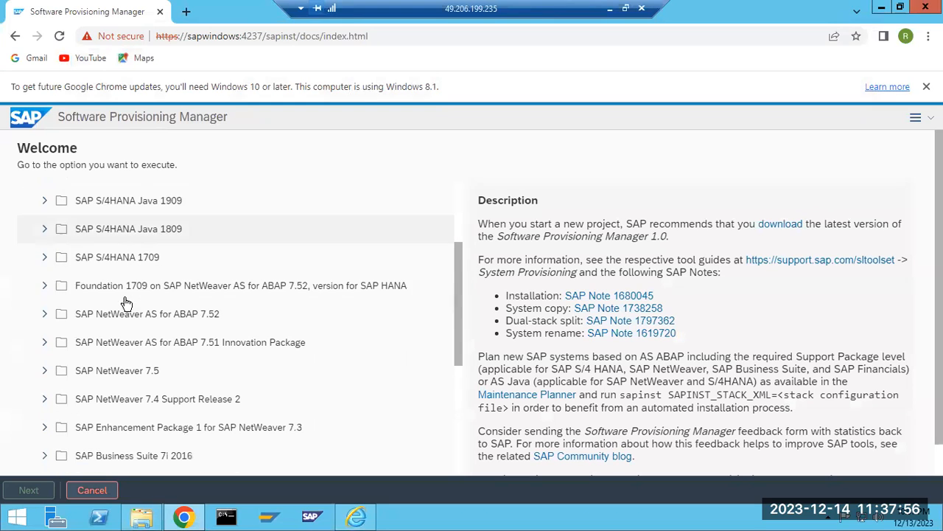
drag(112, 314, 135, 315)
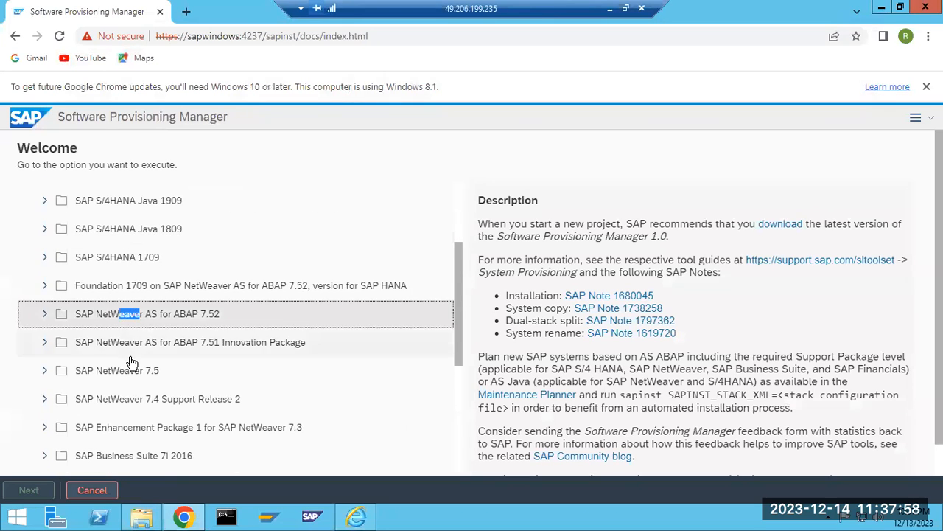
scroll(130, 359, down, 3)
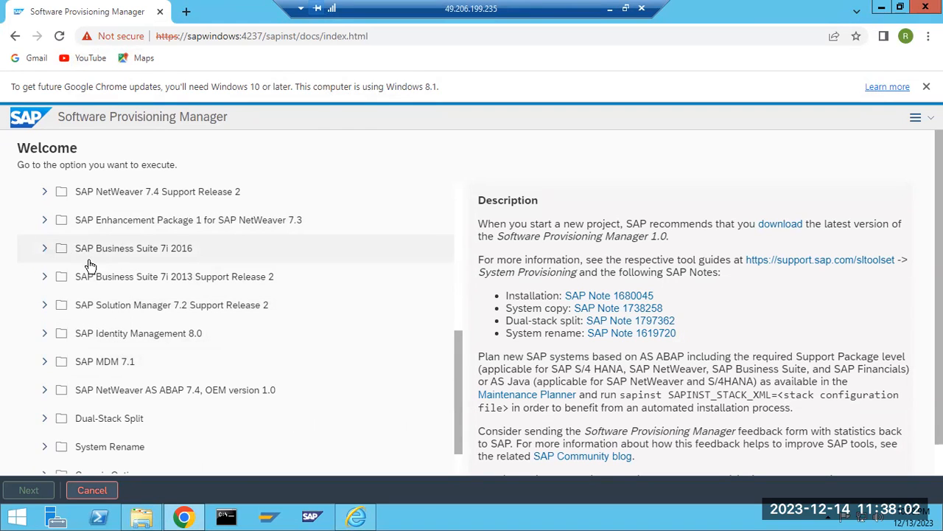
scroll(131, 276, up, 5)
scroll(132, 278, down, 6)
scroll(132, 278, down, 1)
scroll(132, 284, up, 8)
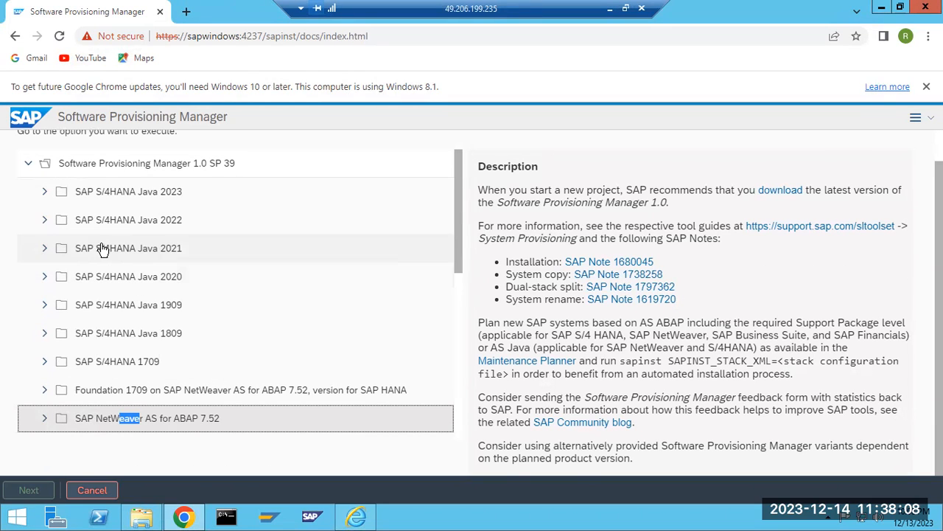
Expand SAP Business Suite 7i 2016 to review its CRM, ERP, SCM and SRM options, and collapse it again.
scroll(103, 249, down, 4)
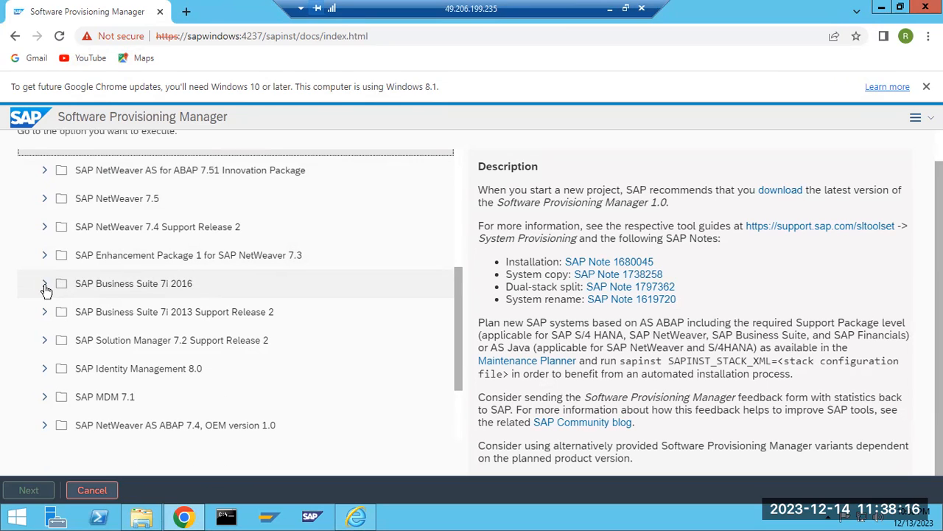
click(44, 287)
scroll(104, 331, down, 1)
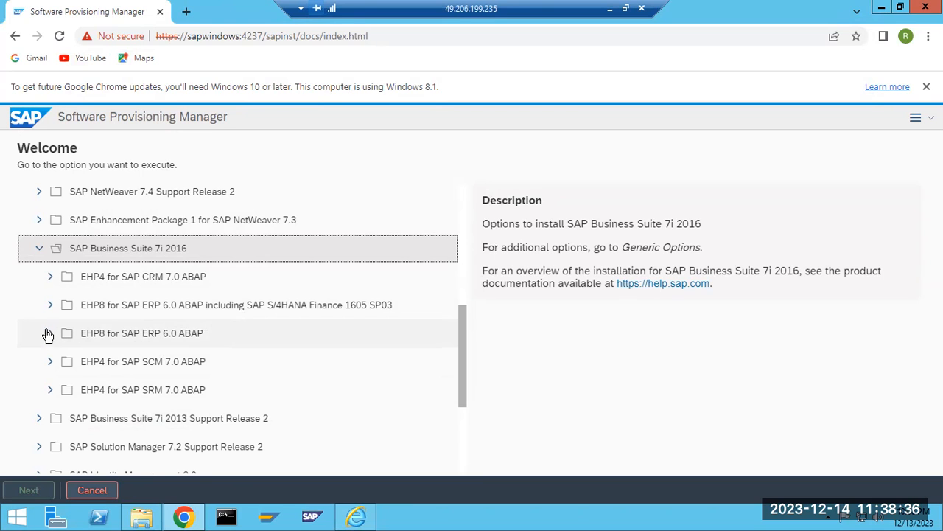
click(41, 250)
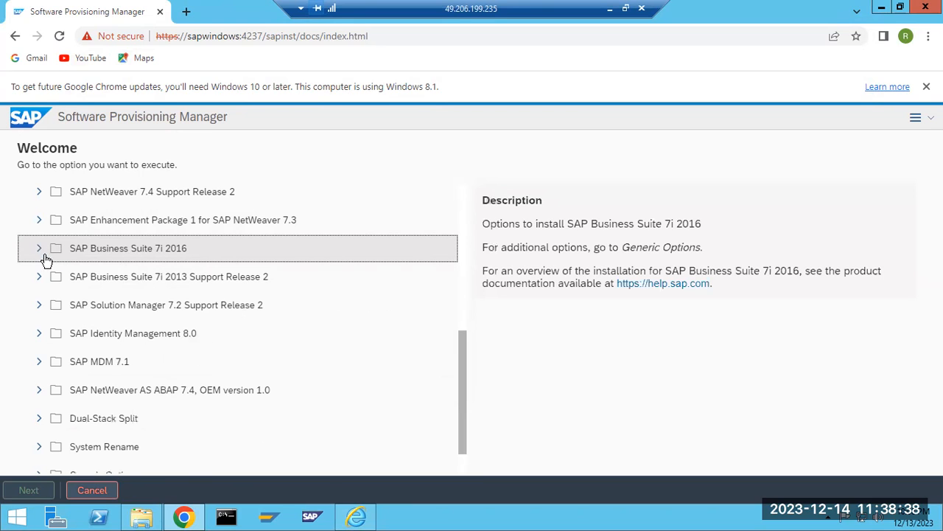
Expand SAP NetWeaver 7.5 down through MS SQL Server to its Installation options.
scroll(67, 330, down, 1)
scroll(66, 330, up, 2)
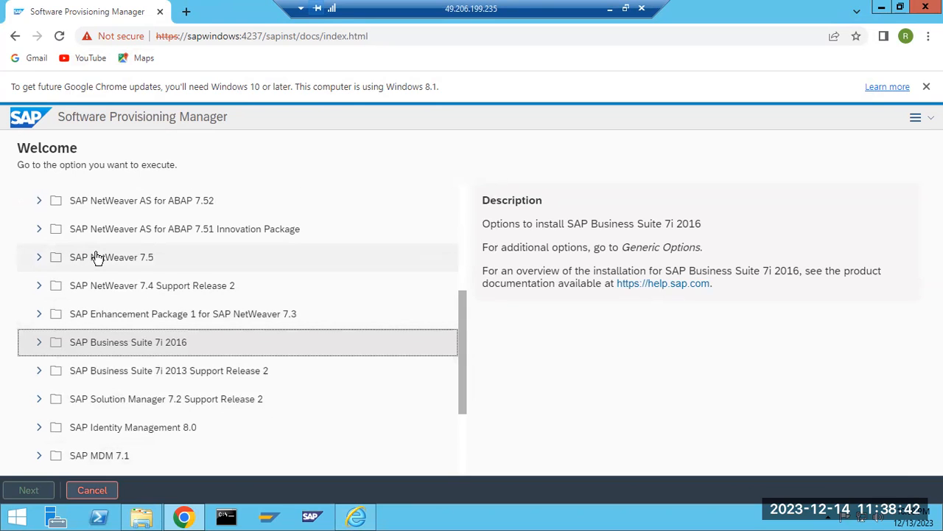
click(39, 259)
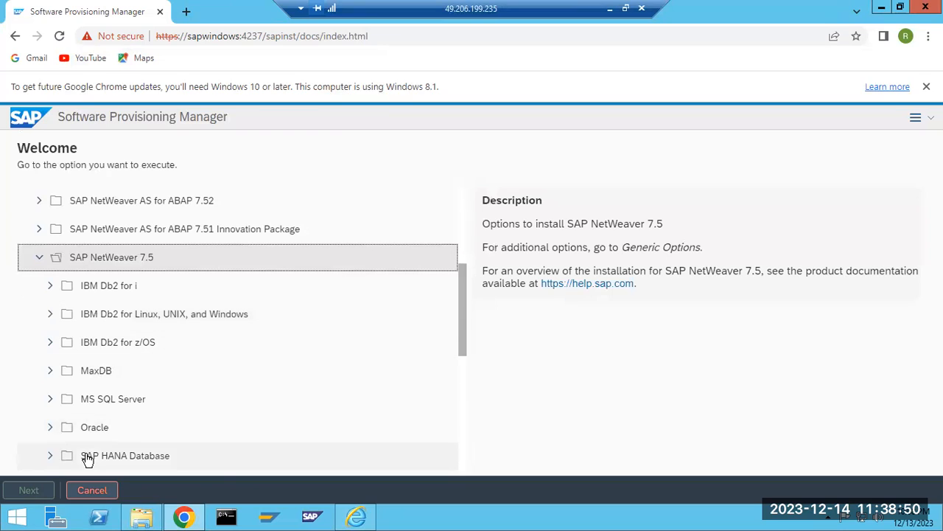
scroll(116, 311, down, 1)
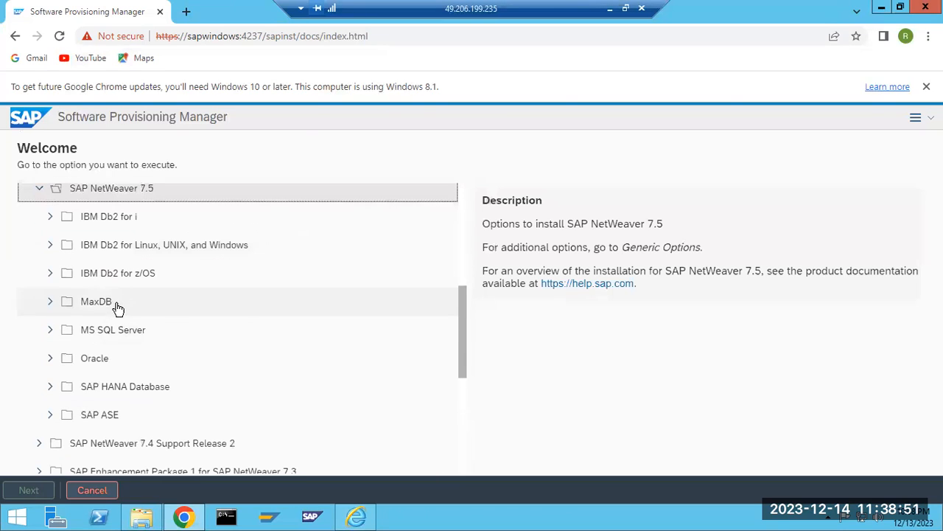
click(48, 331)
scroll(87, 332, down, 1)
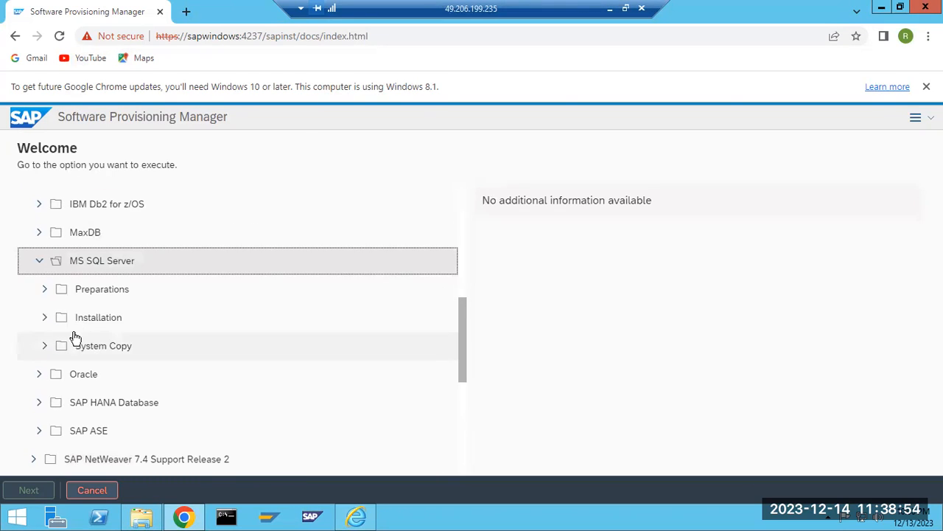
click(45, 321)
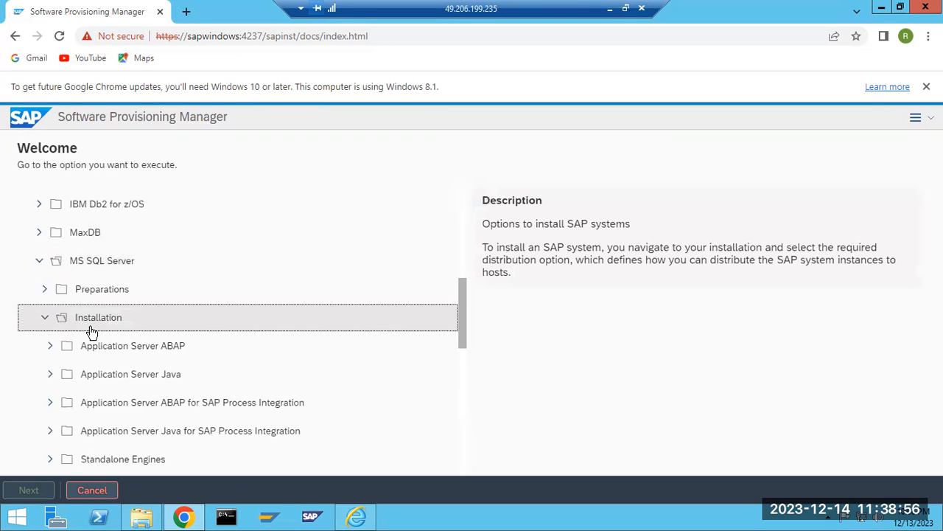
scroll(81, 324, down, 1)
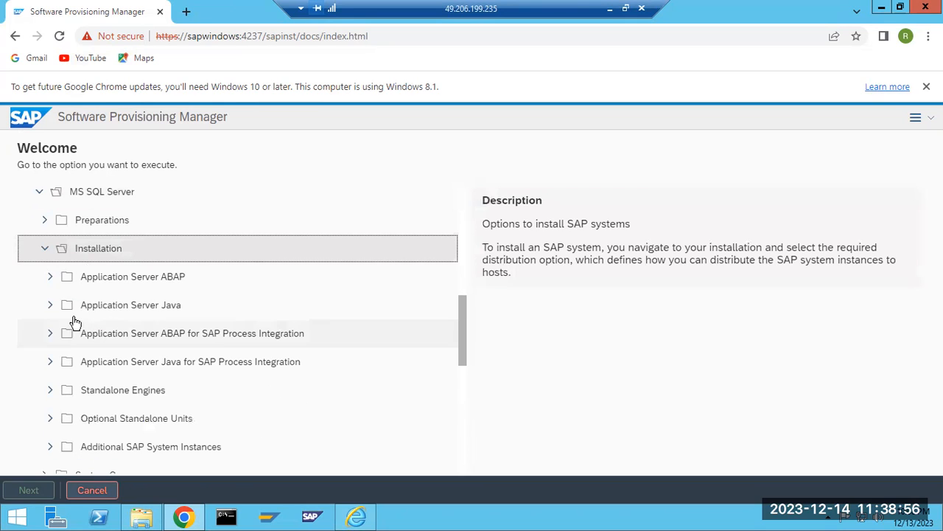
Expand Application Server ABAP under the MS SQL Server installation options to review its system types.
drag(143, 282, 189, 285)
click(137, 282)
double_click(142, 282)
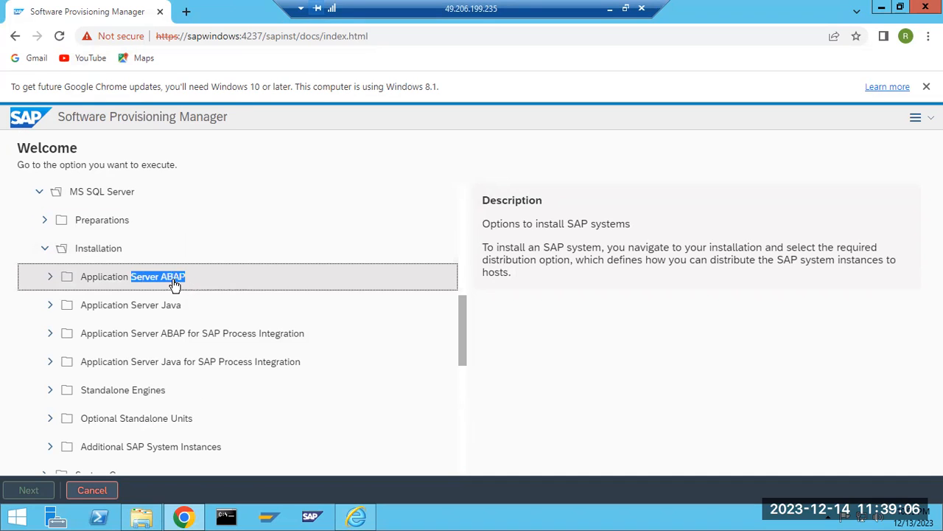
click(52, 282)
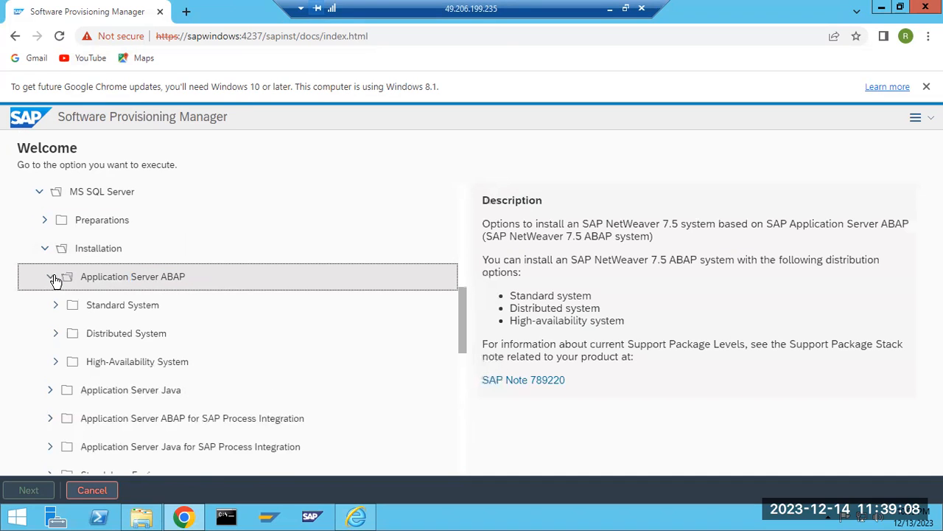
scroll(58, 280, down, 1)
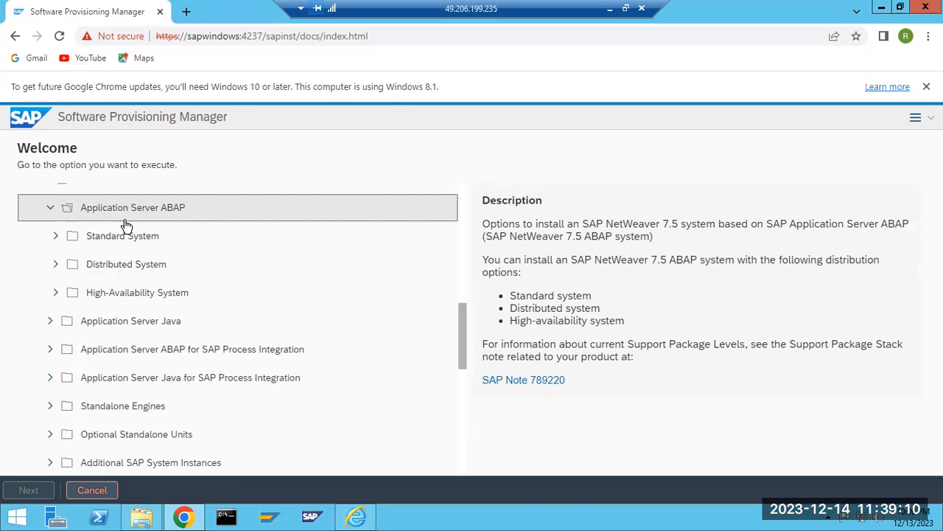
Highlight the standard, distributed and high-availability options in the description, and expand Standard System.
drag(644, 262, 724, 272)
click(528, 299)
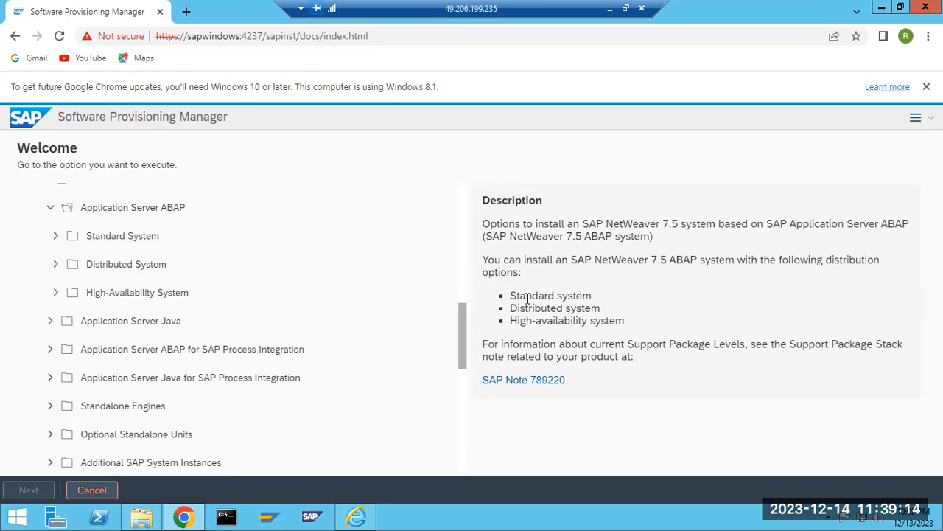
drag(521, 295, 602, 320)
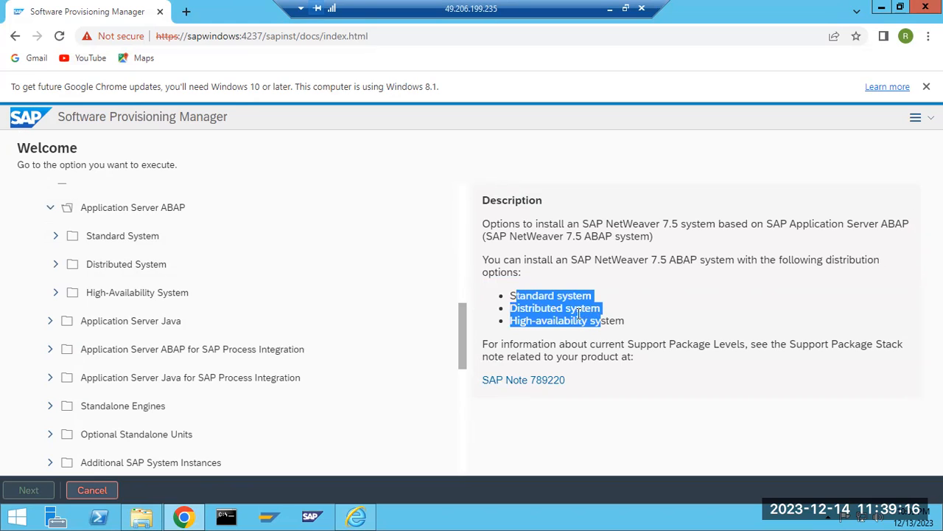
click(547, 297)
drag(532, 308, 569, 319)
click(56, 237)
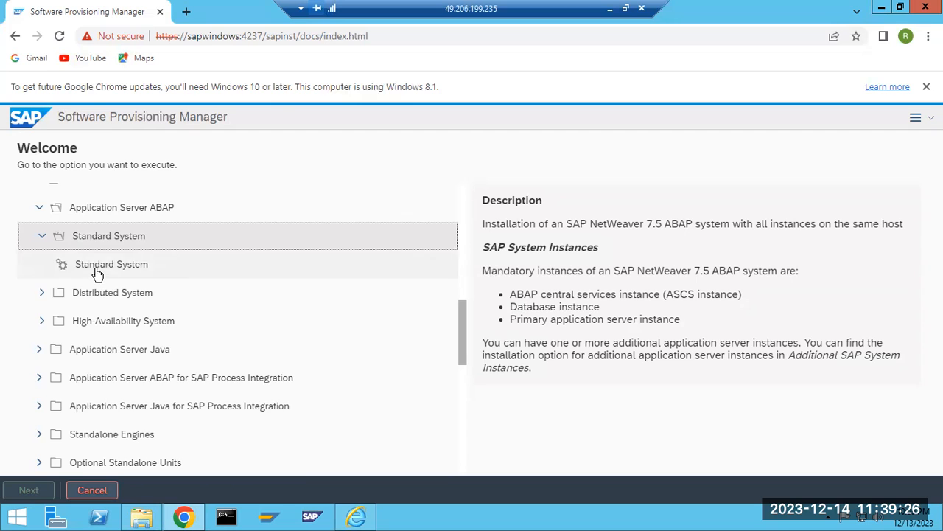
Expand SAP S/4HANA Java 2023 through SAP HANA Database and Installation to the Application Server Java options.
scroll(98, 274, up, 6)
scroll(98, 274, up, 2)
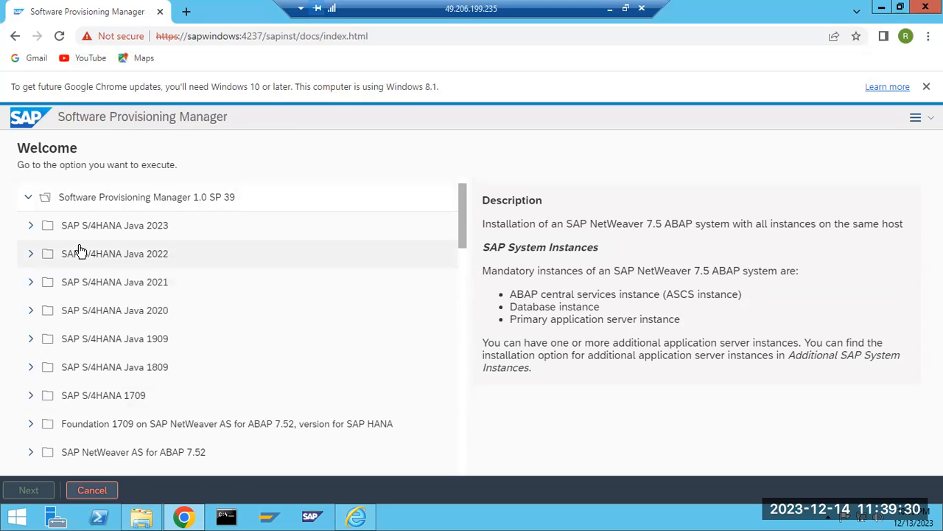
click(33, 227)
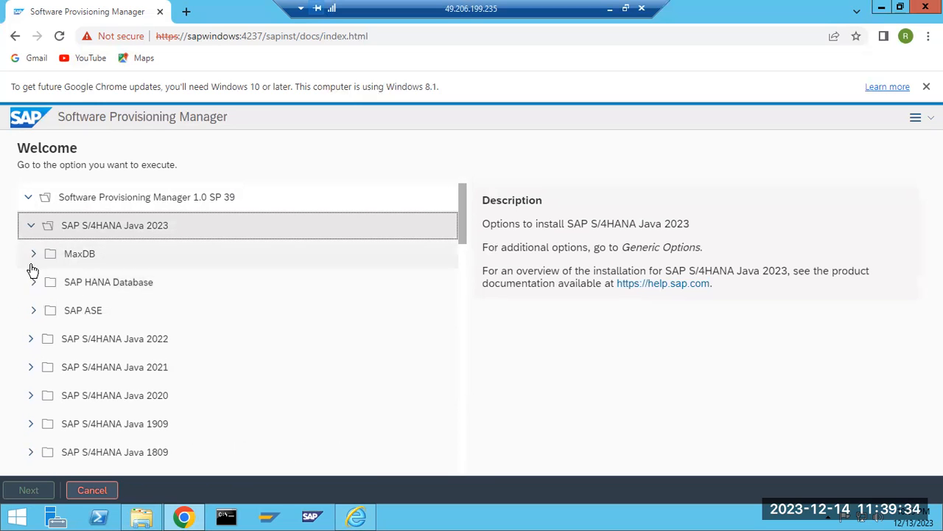
click(31, 287)
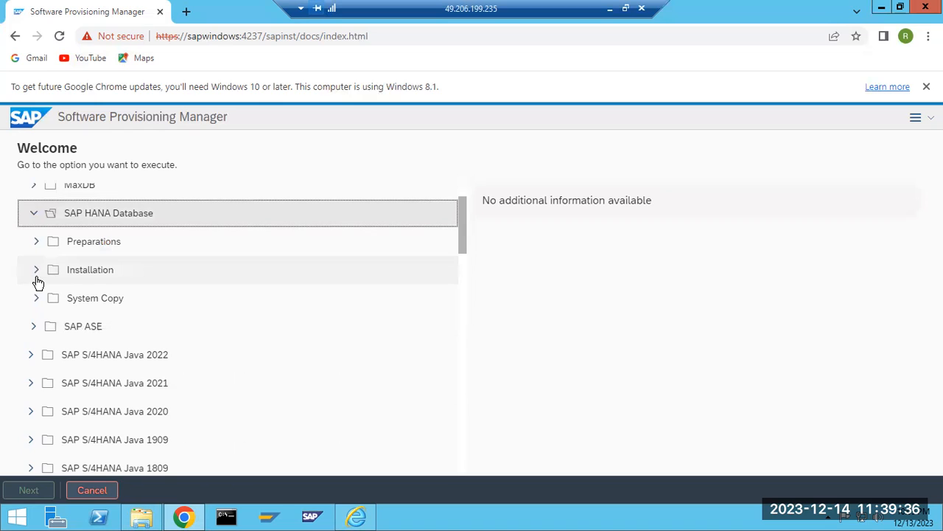
click(37, 271)
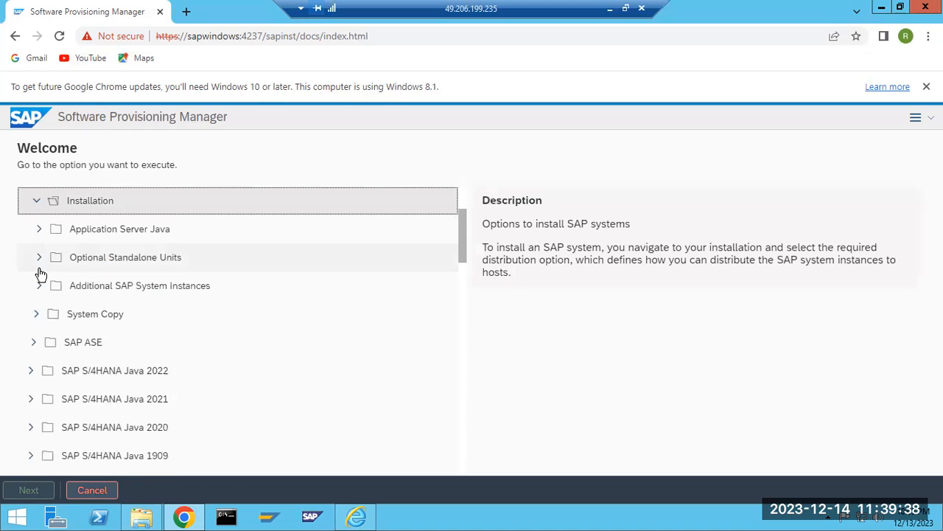
click(40, 230)
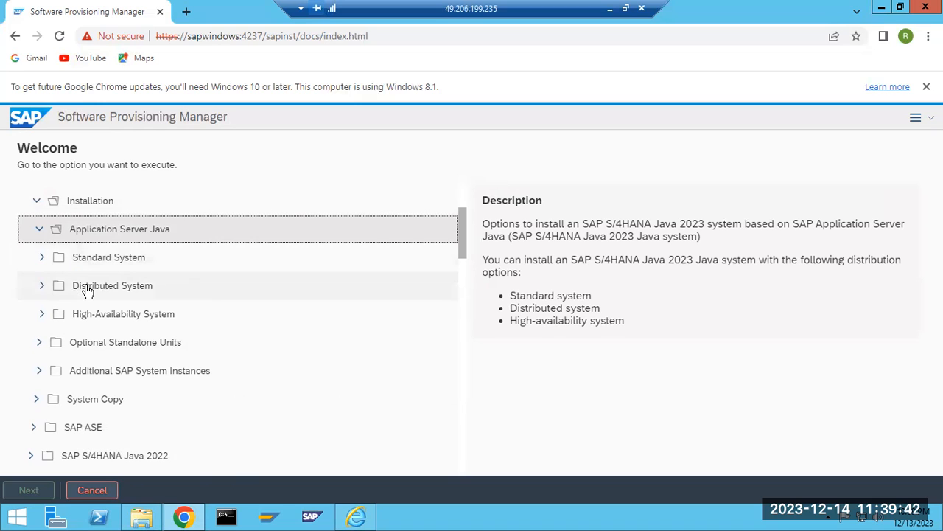
Collapse SAP S/4HANA Java 2023, then reopen the Software Provisioning Manager 1.0 SP 39 root and highlight its version.
scroll(74, 284, up, 2)
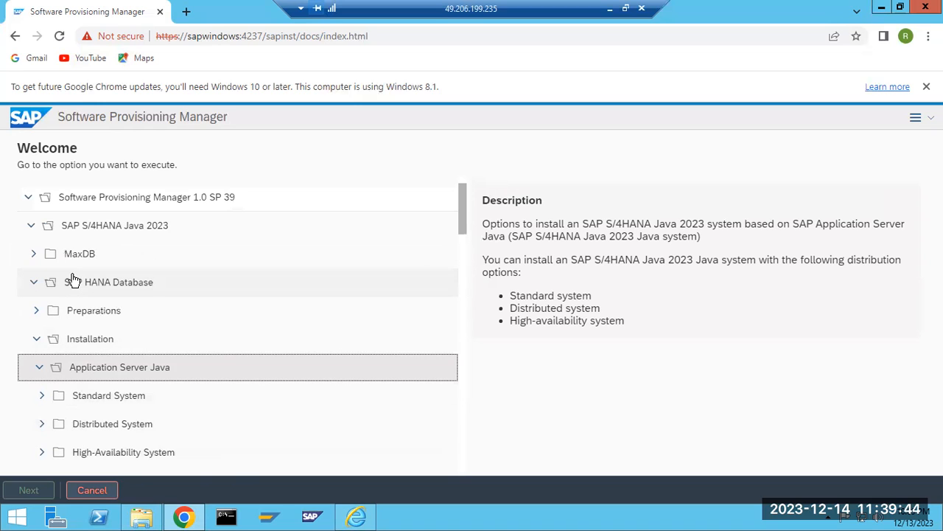
click(32, 228)
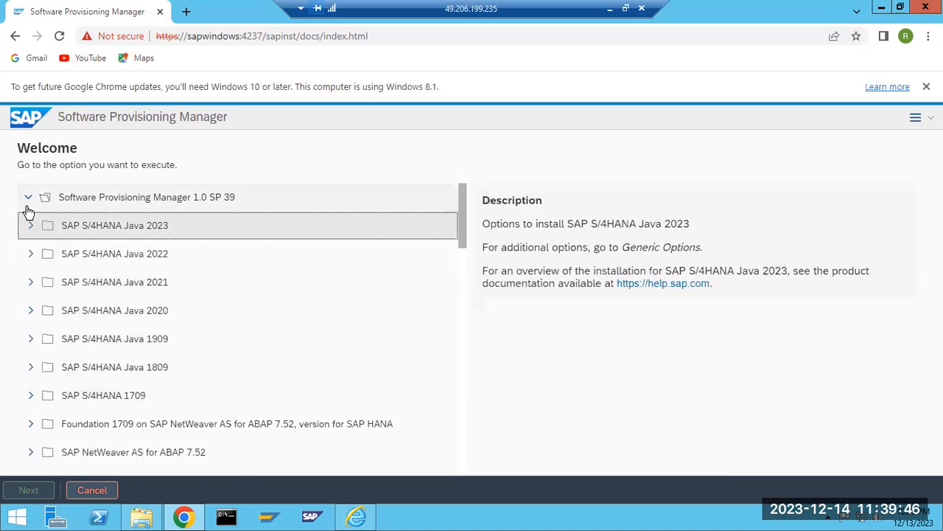
click(28, 199)
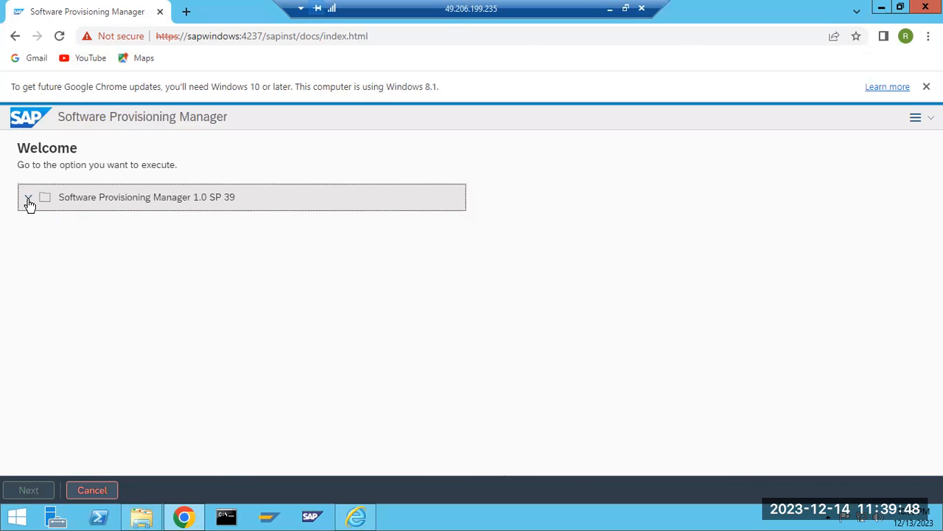
click(28, 201)
drag(160, 199, 236, 201)
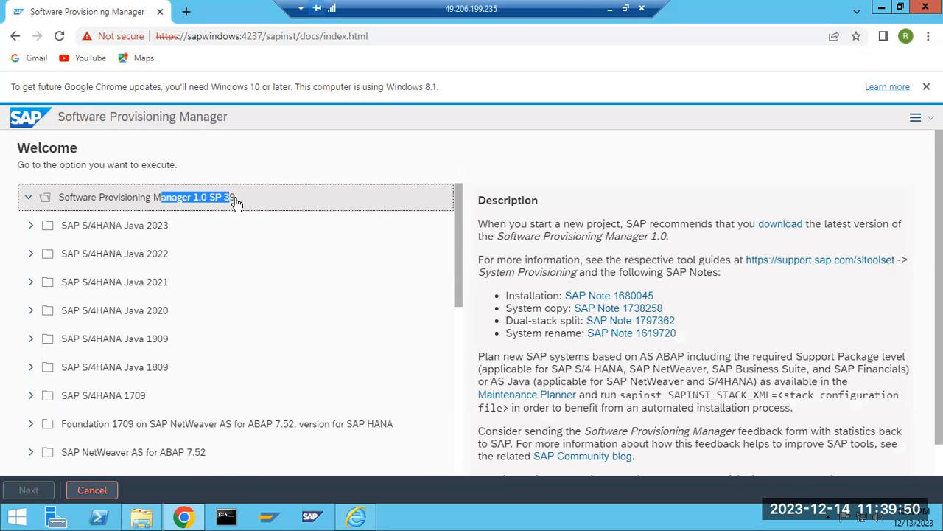
drag(122, 201, 224, 210)
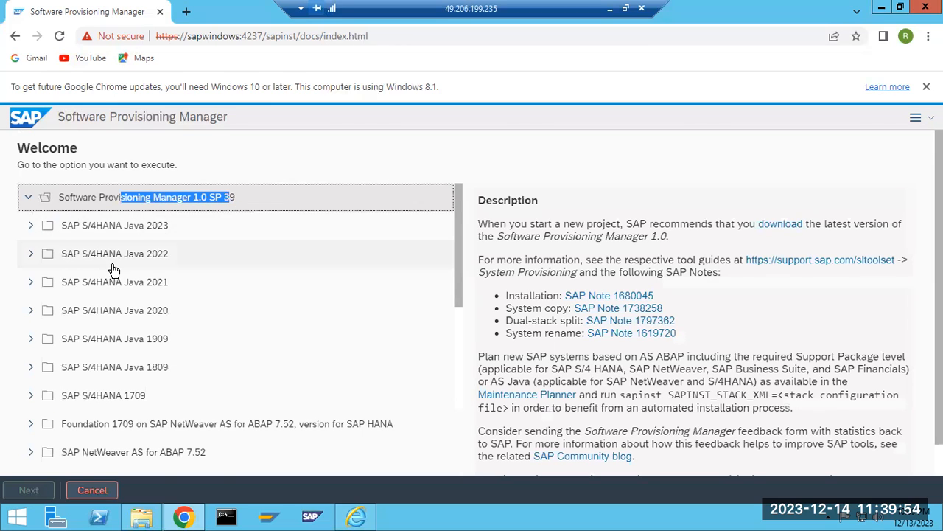
Find SAP NetWeaver 7.5 in the product list, highlight its name and expand it to show its database options.
scroll(116, 268, down, 1)
scroll(114, 272, down, 2)
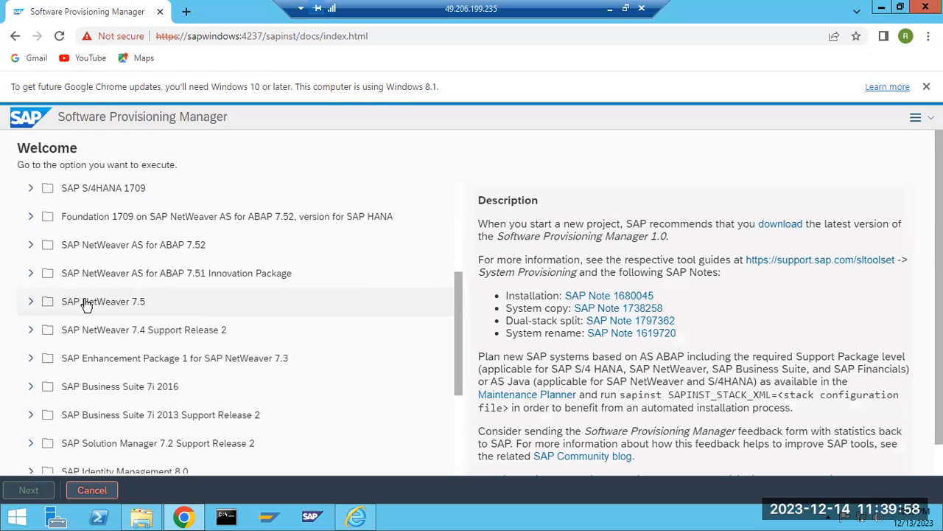
click(88, 304)
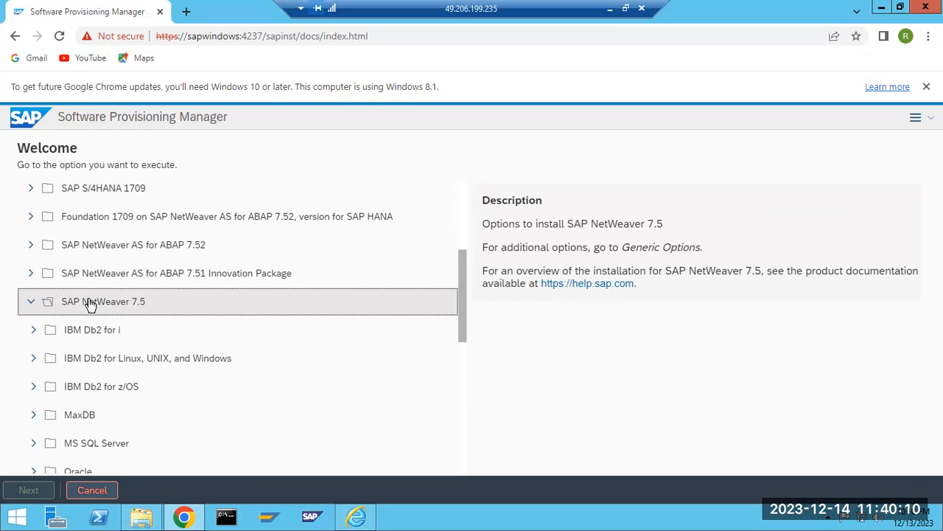
drag(59, 305, 155, 304)
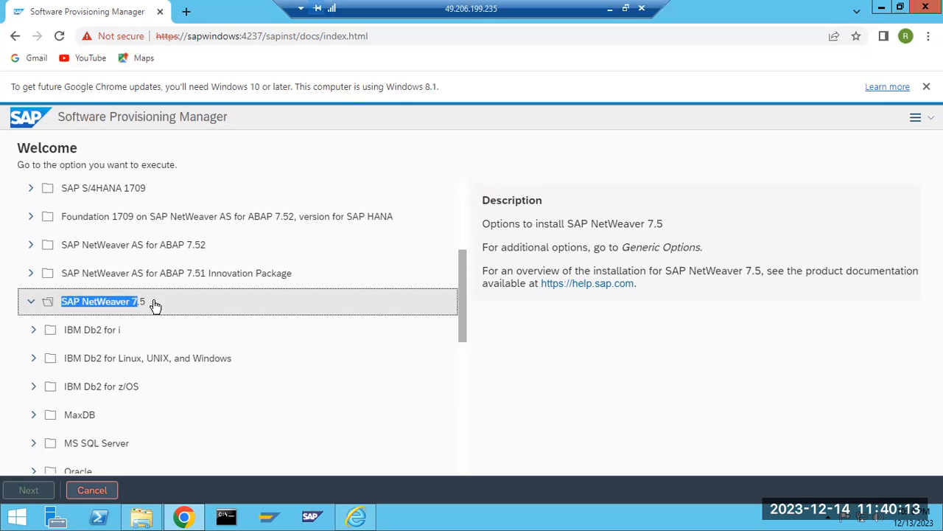
click(28, 305)
click(31, 306)
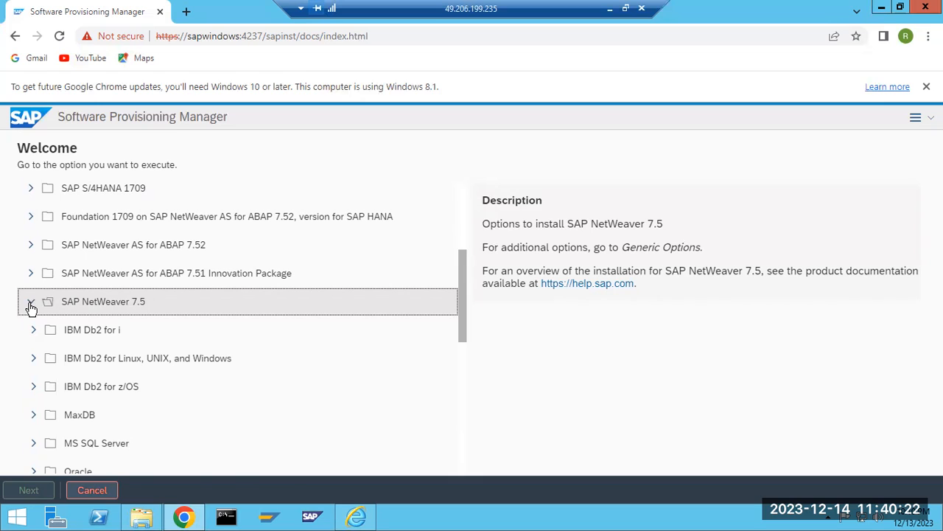
click(113, 302)
click(113, 303)
click(114, 302)
click(112, 304)
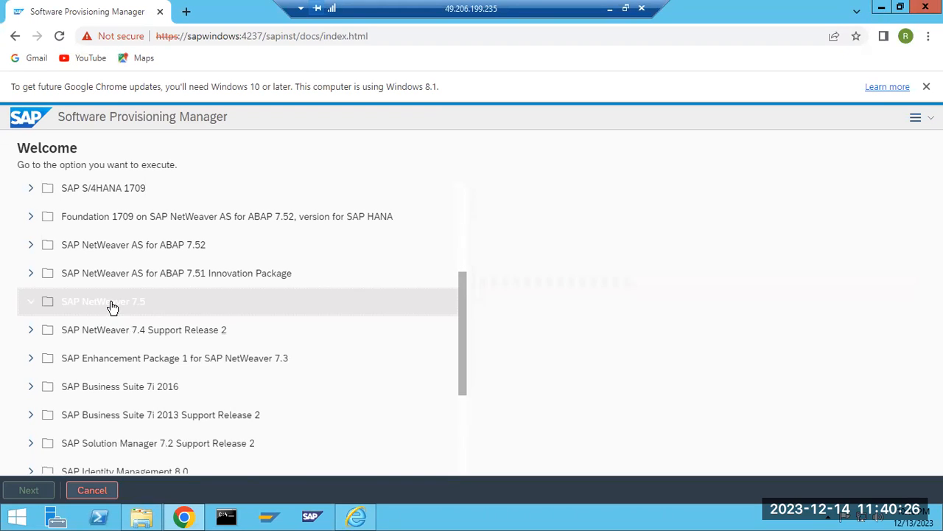
Expand MS SQL Server under SAP NetWeaver 7.5, down through Installation to the Application Server ABAP system types.
scroll(55, 331, down, 2)
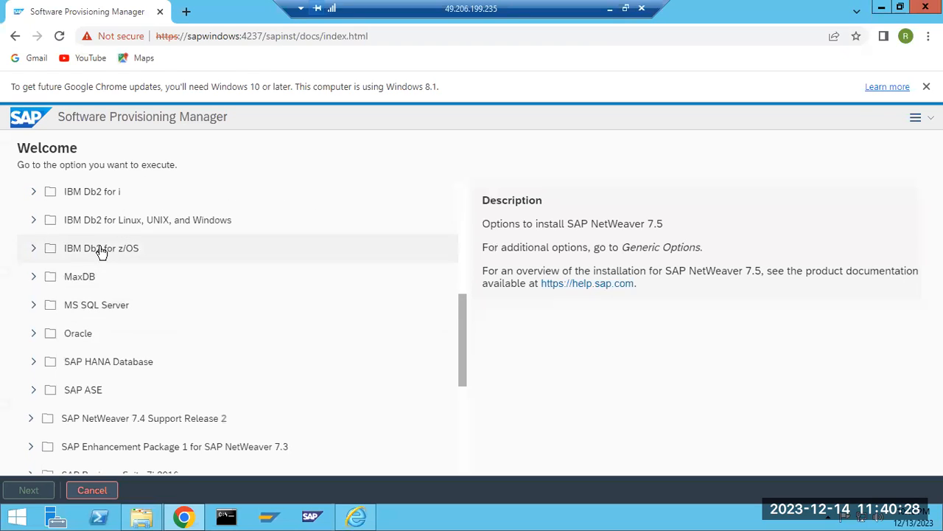
click(34, 306)
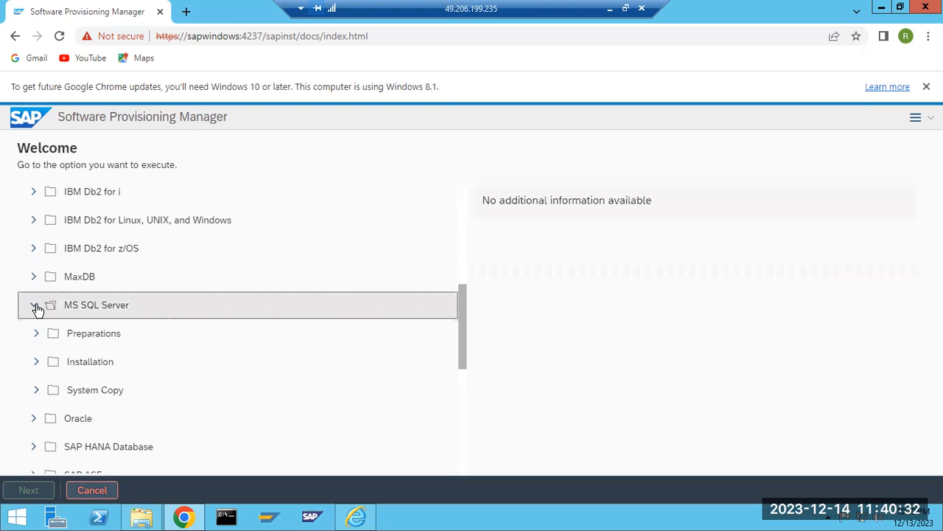
scroll(37, 310, down, 2)
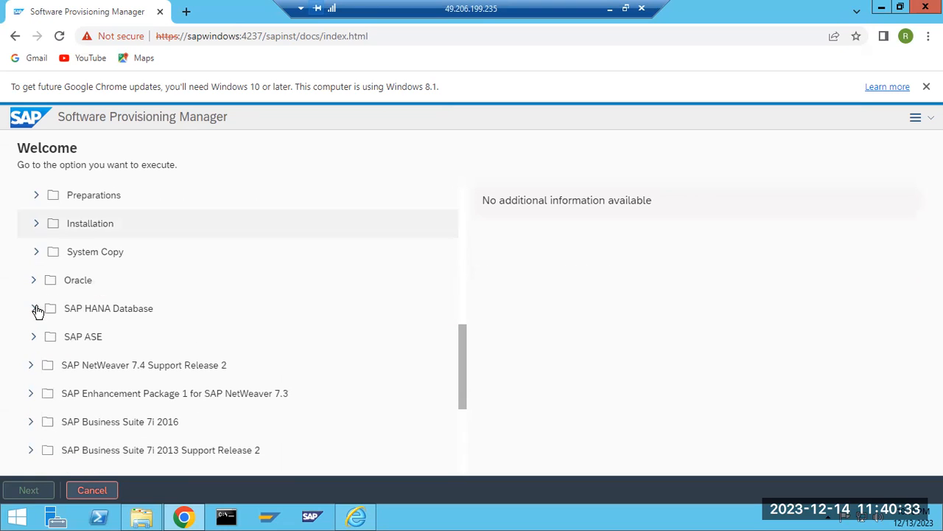
click(38, 224)
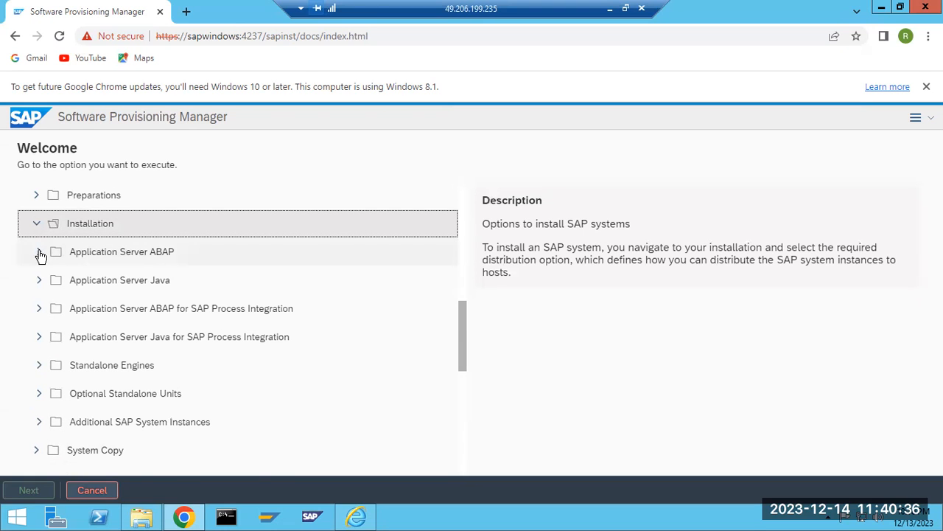
click(40, 253)
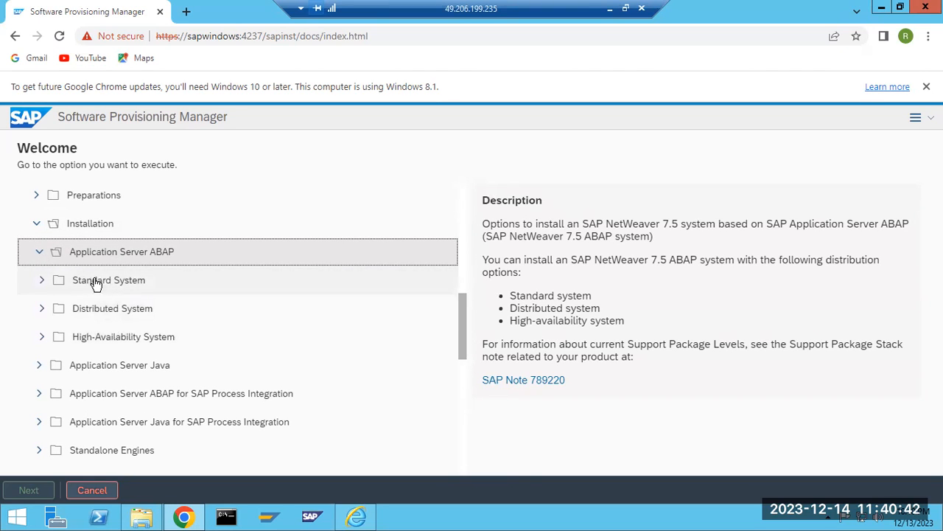
Minimize the remote session to return to the Paint notes, and finish editing the notes' text block.
click(611, 9)
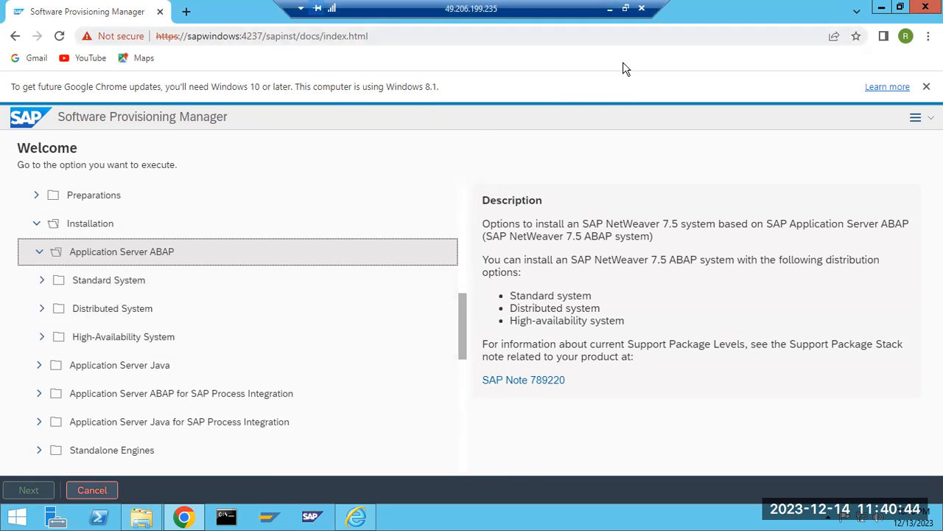
drag(588, 148, 620, 282)
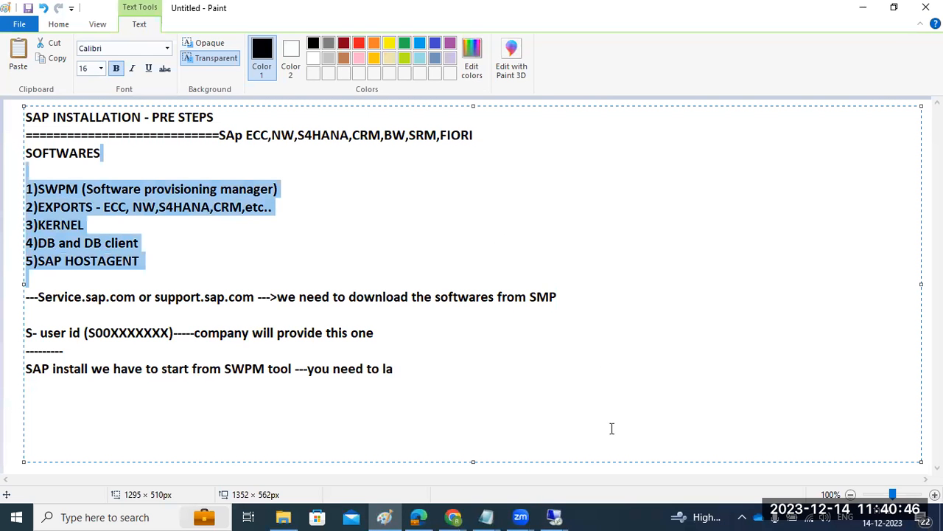
click(911, 320)
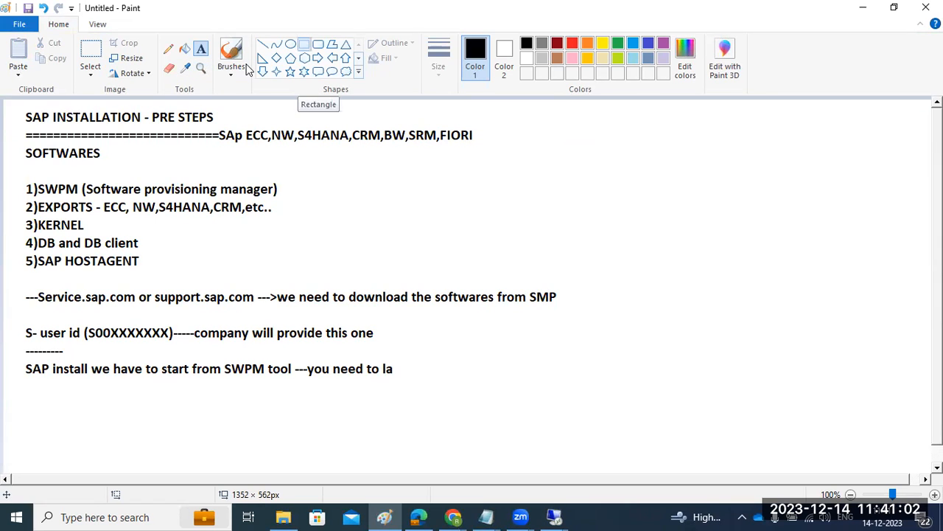
Draw a large rectangle beside the notes containing two stacked rectangles, the upper about 157 × 87 px, joined by a short line.
click(304, 44)
drag(580, 138, 847, 385)
click(784, 400)
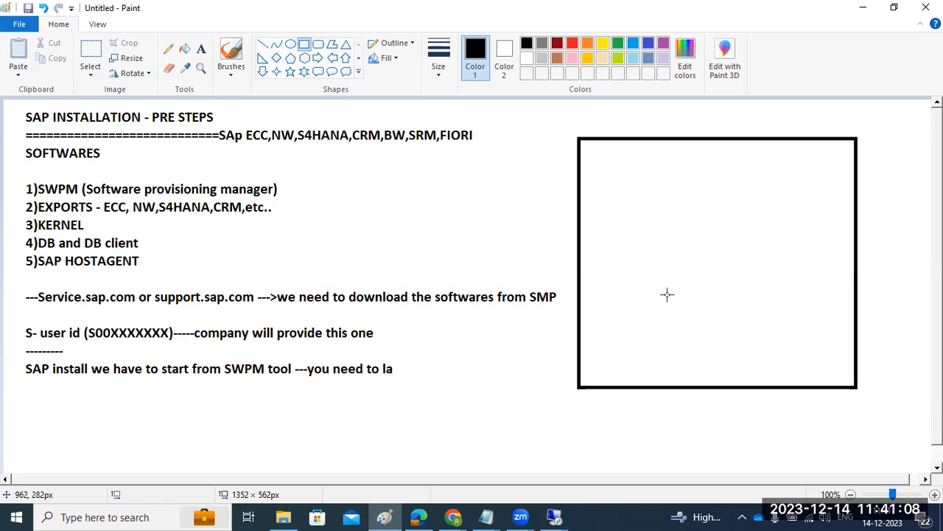
drag(660, 288, 759, 363)
drag(644, 176, 754, 238)
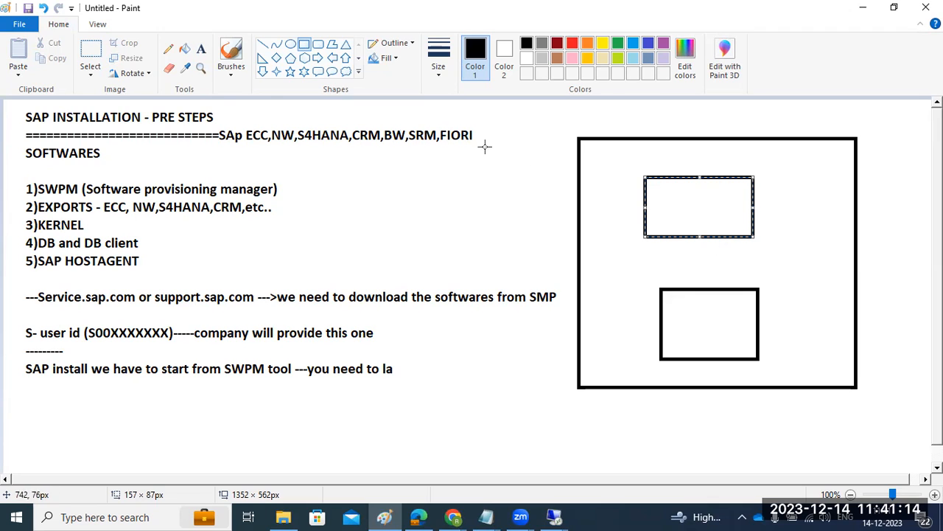
click(264, 44)
drag(698, 241, 709, 292)
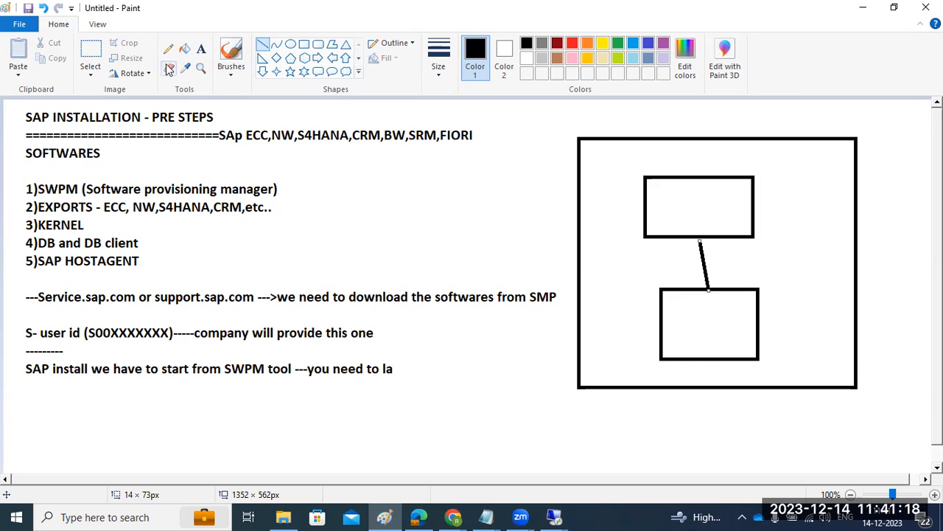
Label the upper inner rectangle "SAP" and the lower inner rectangle "DB".
click(201, 48)
click(671, 209)
text(SAP)
click(689, 326)
click(690, 322)
text(DB)
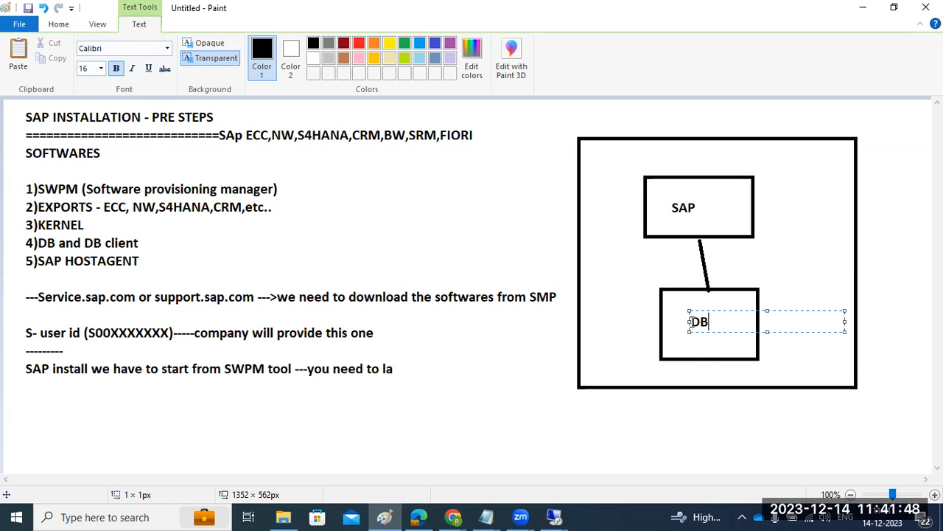
click(663, 423)
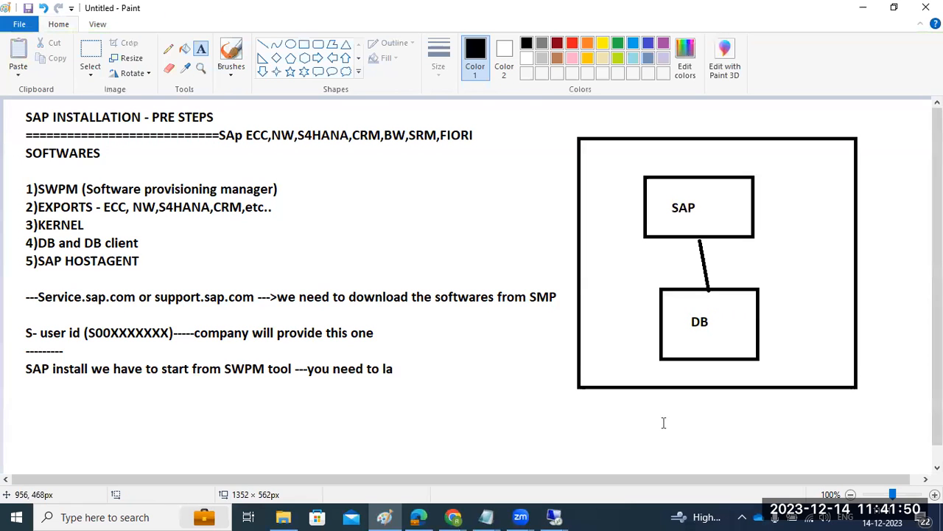
Undo the diagram and the written notes back to a blank canvas.
key(ctrl+z)
key(ctrl+z)
key(ctrl+z)
key(ctrl+z)
key(ctrl+z)
key(ctrl+z)
key(ctrl+z)
key(ctrl+z)
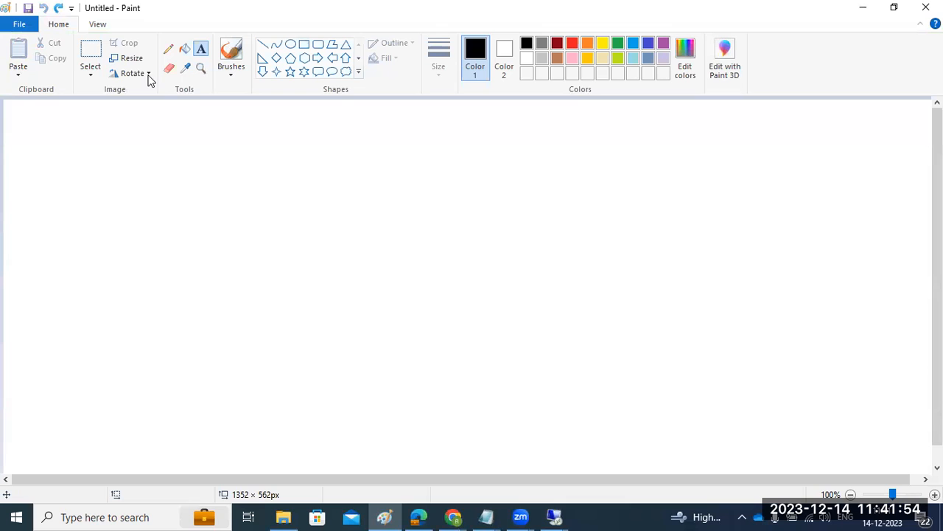
Draw two large rectangles side by side, the left about 243 × 270 px, each containing a smaller rectangle, and join them with a diagonal line.
click(305, 45)
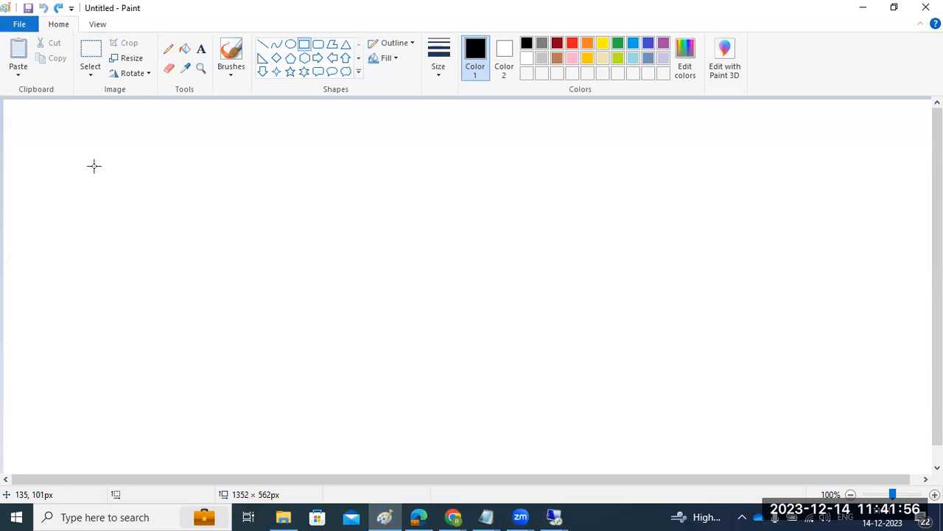
drag(83, 146, 251, 333)
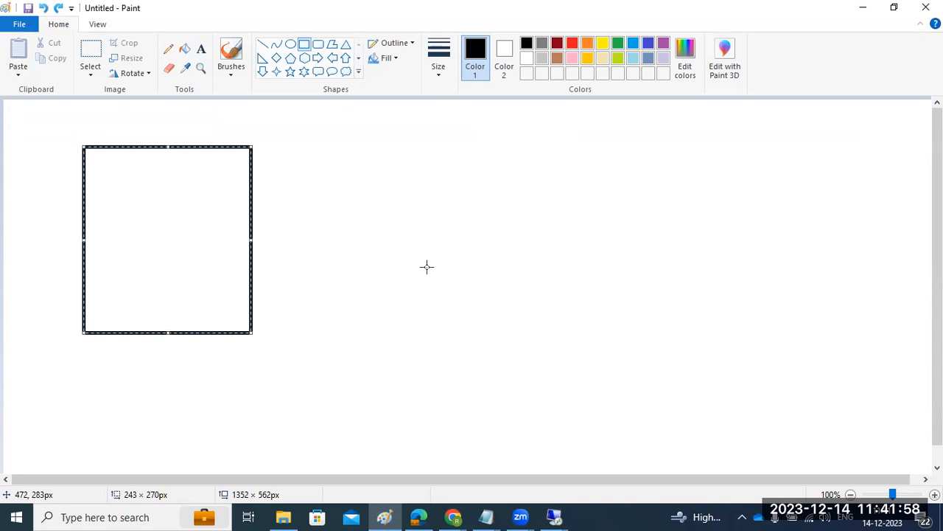
mouse_move(518, 146)
mouse_down()
mouse_move(596, 305)
mouse_move(654, 341)
mouse_move(730, 333)
mouse_up()
drag(470, 196, 478, 200)
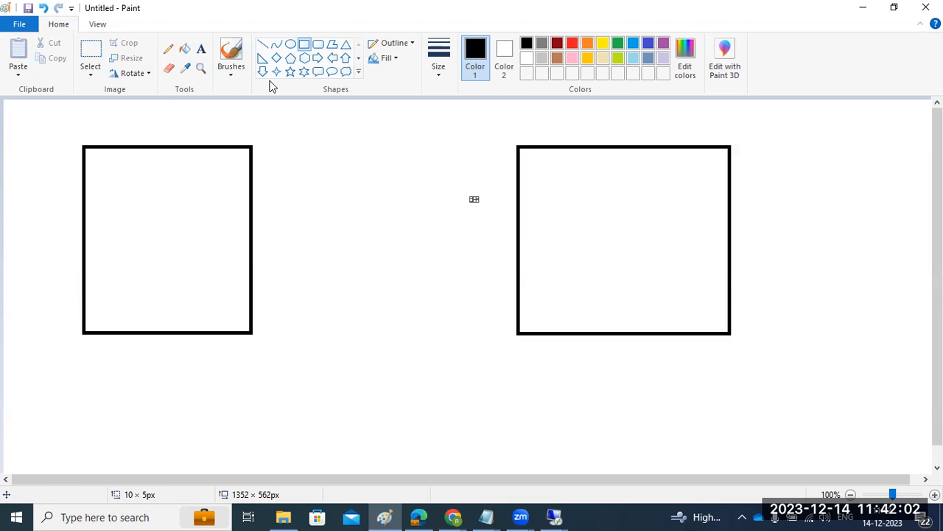
drag(114, 209, 168, 289)
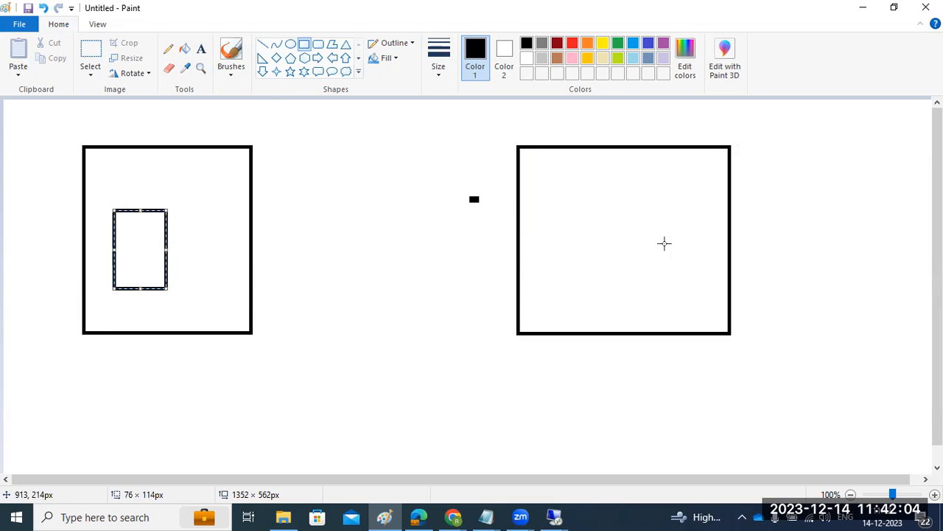
drag(554, 201, 672, 272)
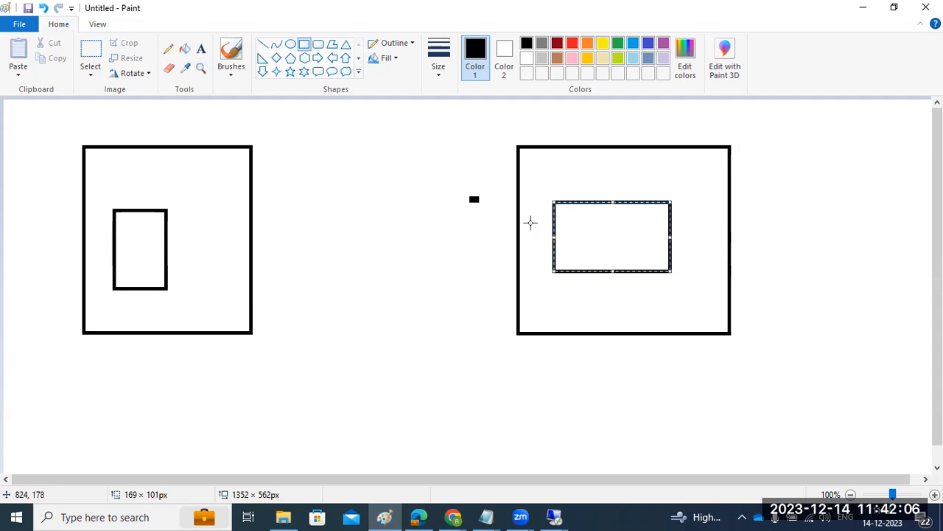
click(262, 45)
drag(249, 172, 516, 260)
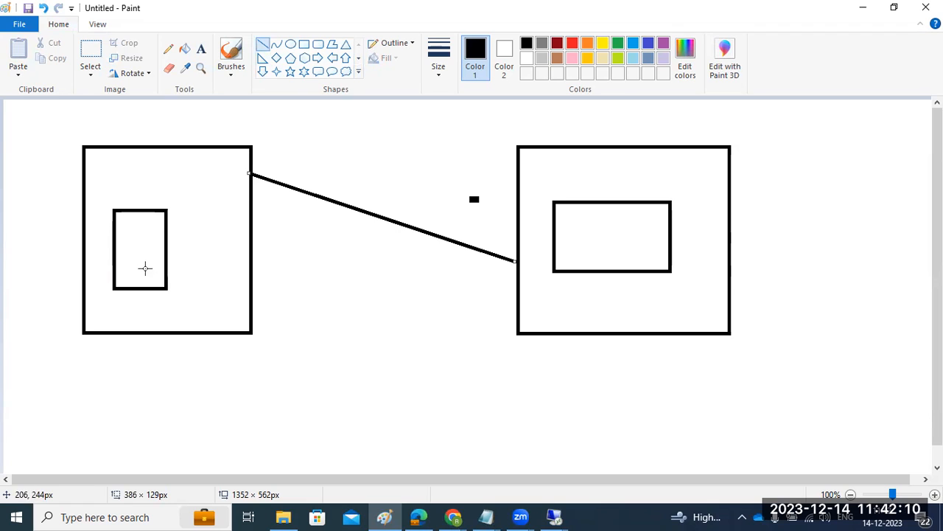
Label the left inner rectangle "SAP" and the right inner rectangle "DB".
click(200, 48)
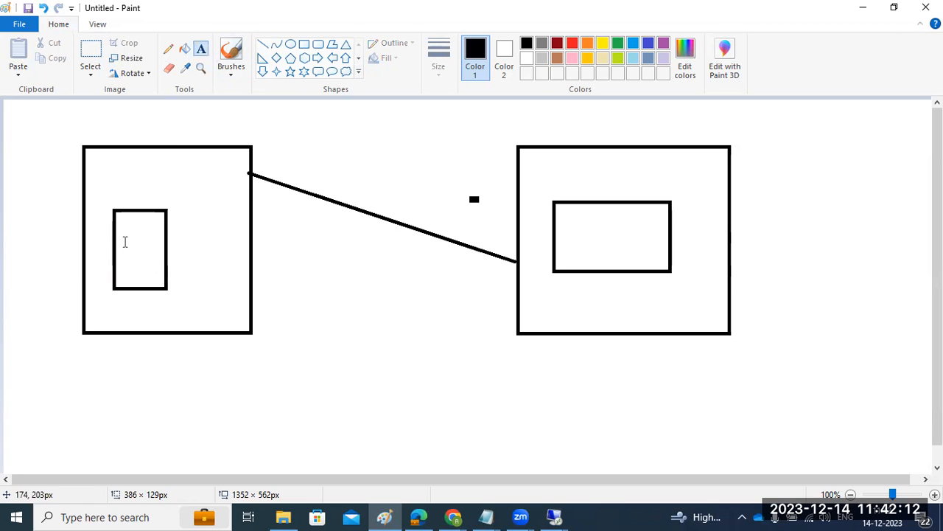
click(124, 232)
text(SAP)
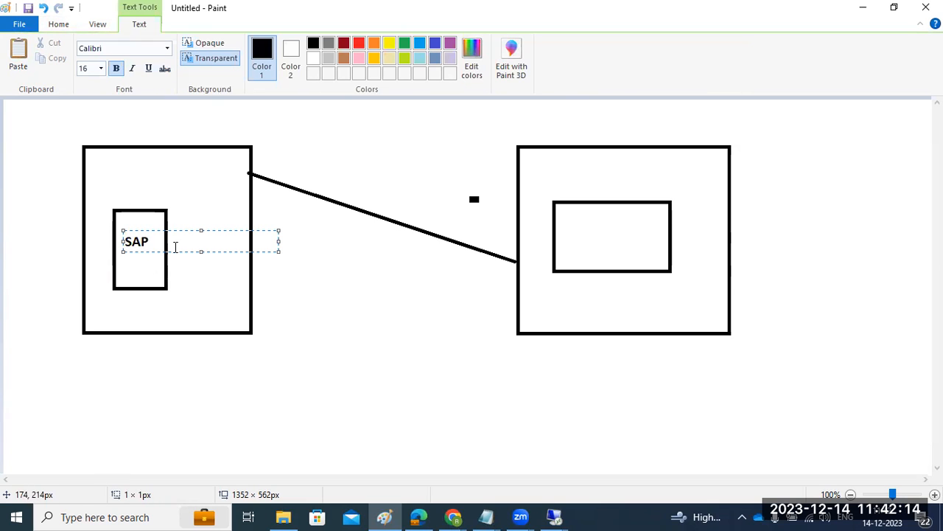
click(583, 238)
click(582, 238)
text(DB)
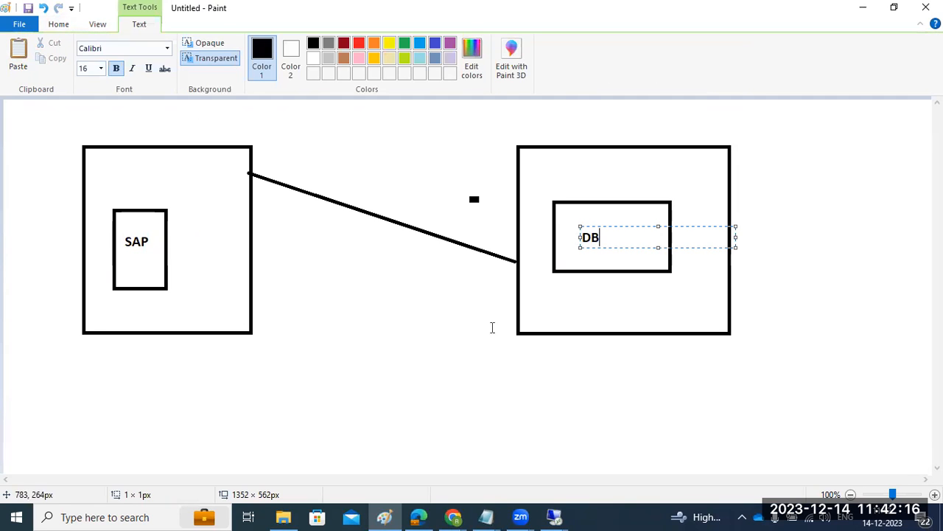
click(406, 388)
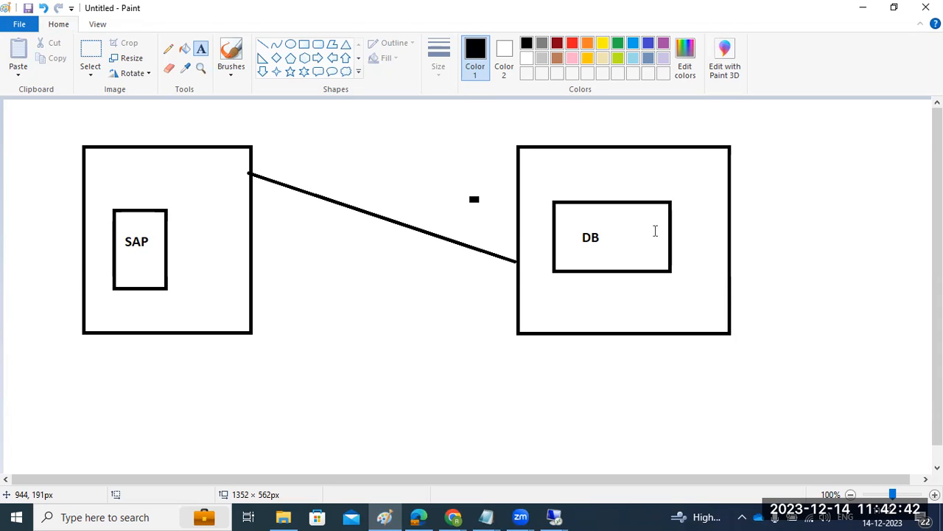
Undo the two-host SAP and DB diagram back to a blank canvas.
key(ctrl+z)
key(ctrl+z)
key(ctrl+z)
key(ctrl+z)
key(ctrl+z)
key(ctrl+z)
key(ctrl+z)
key(ctrl+z)
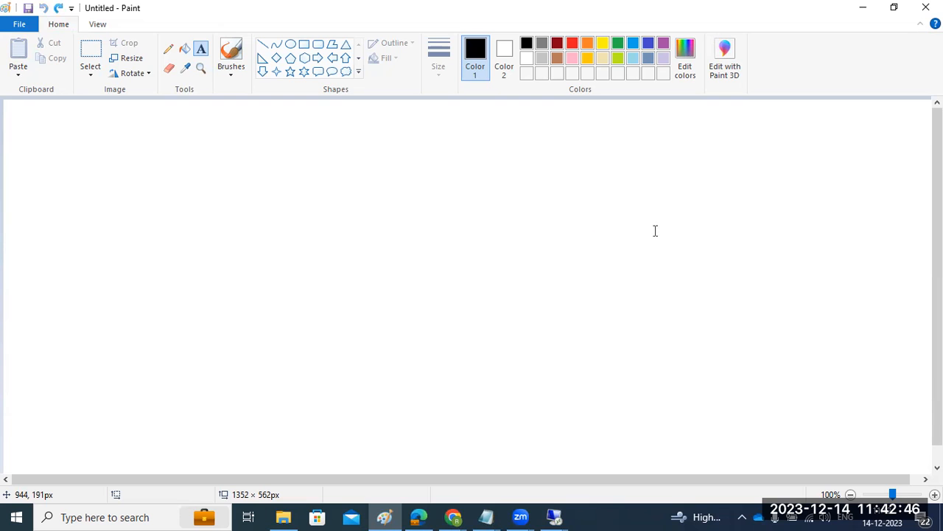
Switch to the remote session, highlight the High-Availability System option in Software Provisioning Manager, and return to the blank Paint canvas.
click(555, 517)
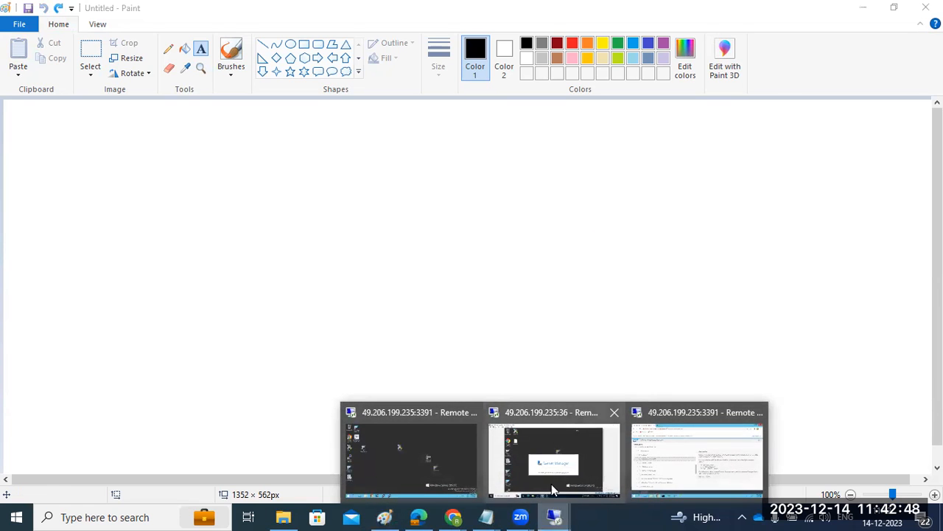
click(656, 451)
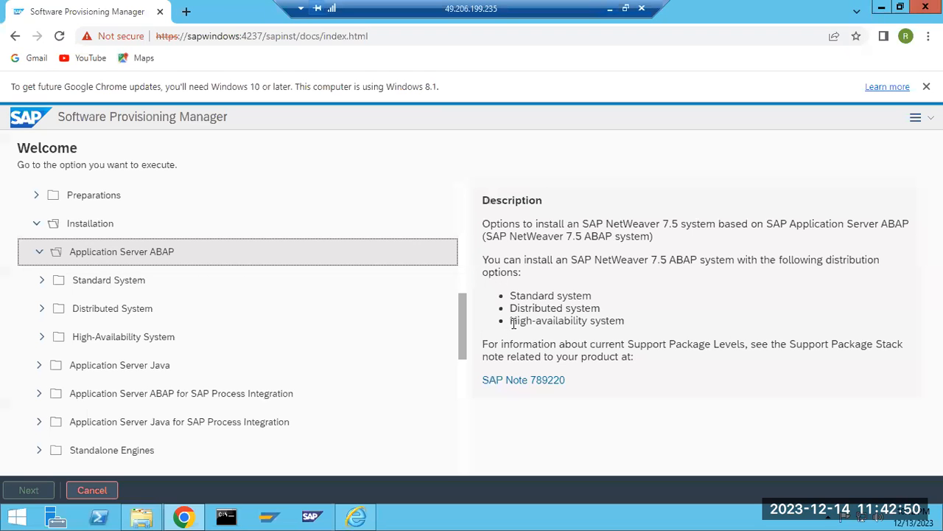
drag(514, 324, 557, 324)
drag(81, 337, 140, 344)
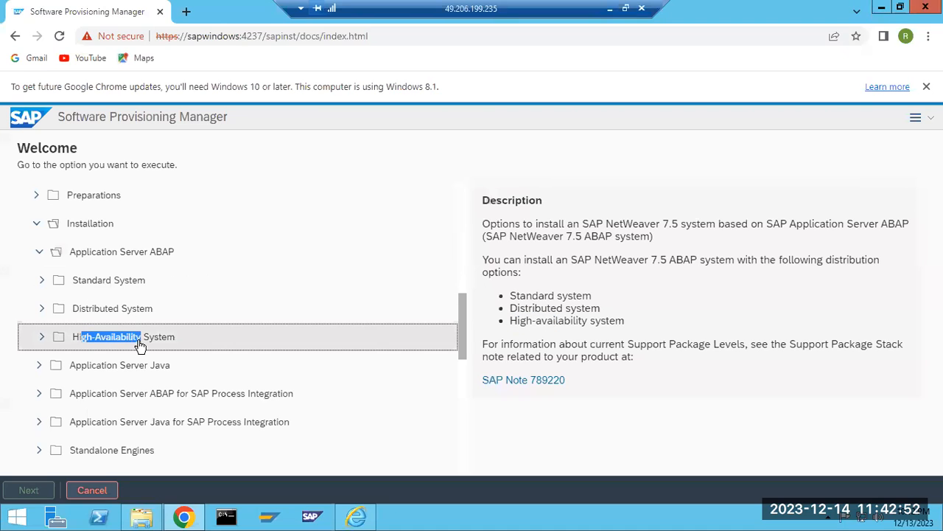
click(613, 7)
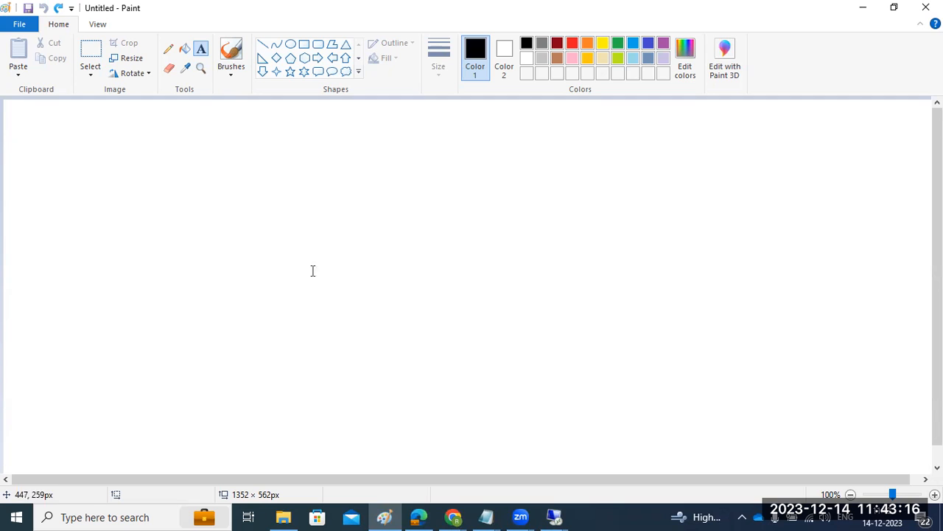
Draw two tall rectangles side by side, each containing two stacked rectangles, the right one's upper box about 133 × 86 px.
click(305, 44)
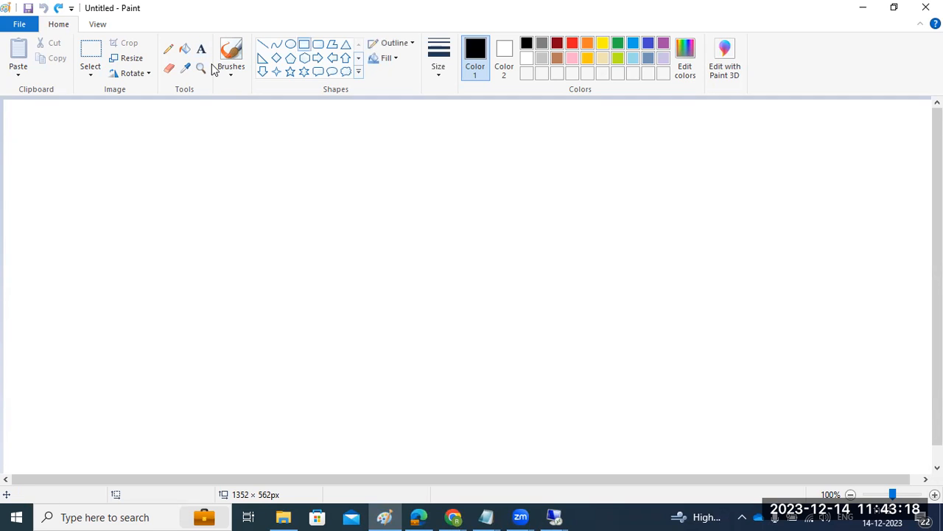
drag(81, 116, 261, 422)
drag(449, 116, 640, 420)
click(597, 434)
drag(116, 162, 187, 221)
drag(129, 309, 203, 377)
drag(482, 163, 576, 223)
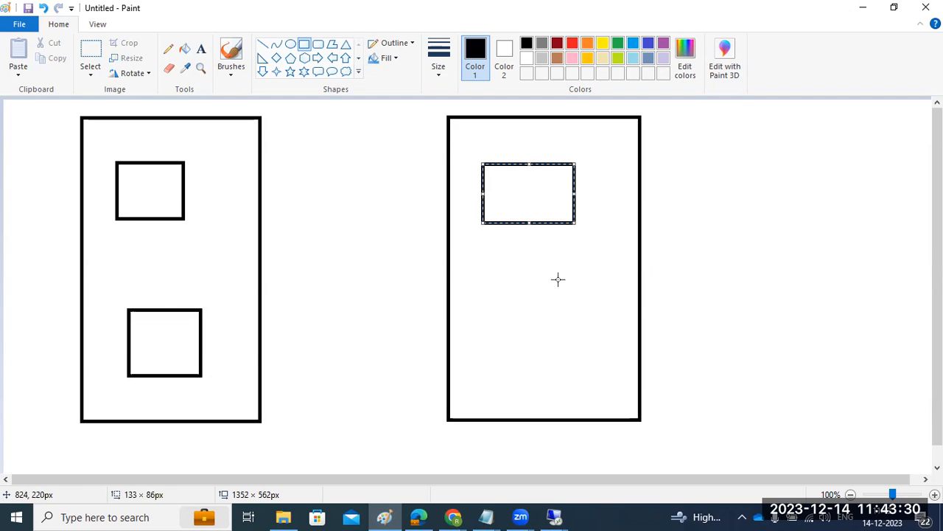
drag(495, 305, 596, 369)
Draw a small box between the tall rectangles with an arrow to each, and a short line beneath the left rectangle.
click(346, 107)
drag(346, 107, 370, 121)
click(348, 152)
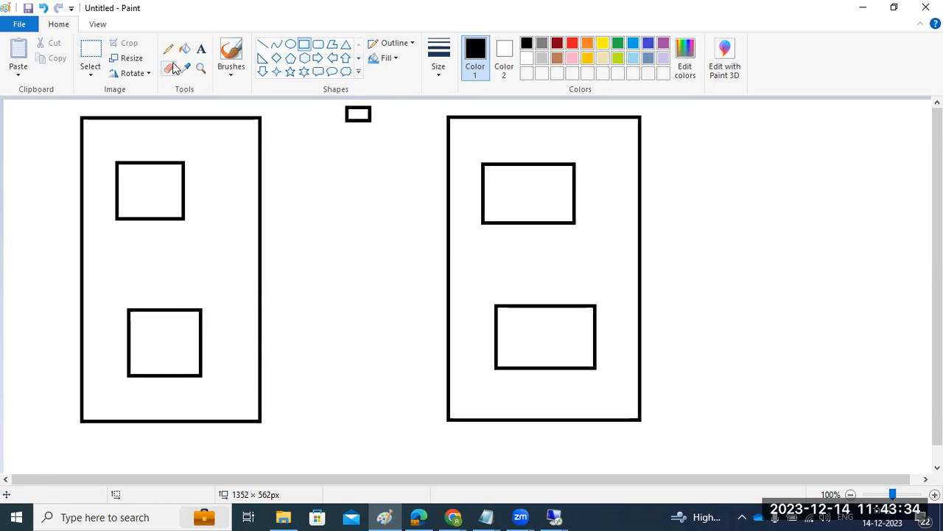
click(262, 45)
drag(358, 119, 258, 198)
drag(111, 444, 160, 436)
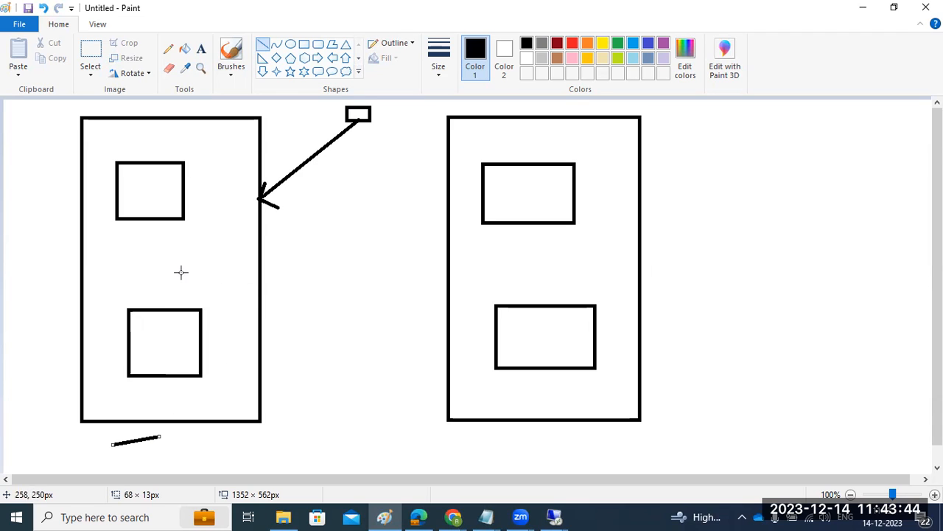
mouse_move(366, 125)
mouse_down()
mouse_move(432, 202)
mouse_move(450, 208)
mouse_move(442, 214)
mouse_up()
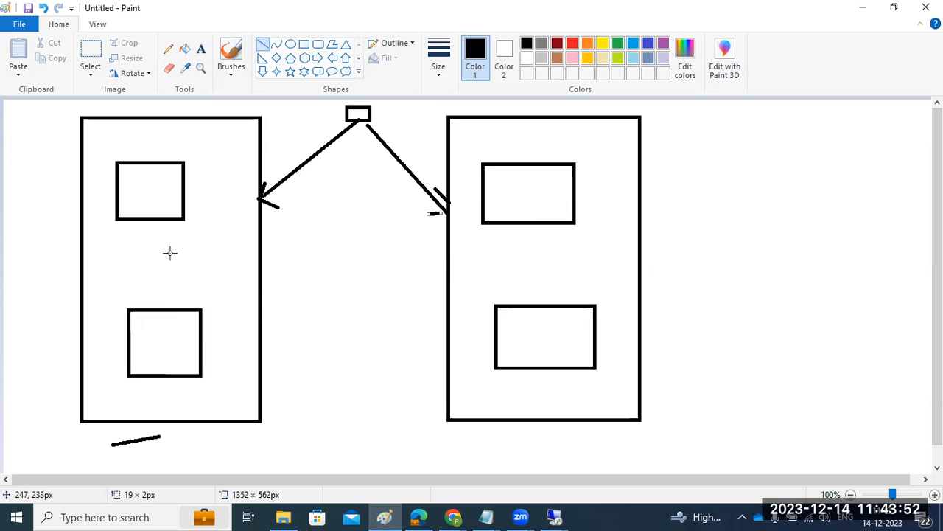
Mark each of the four inner rectangles with a short dash.
drag(138, 185, 161, 182)
drag(530, 194, 545, 190)
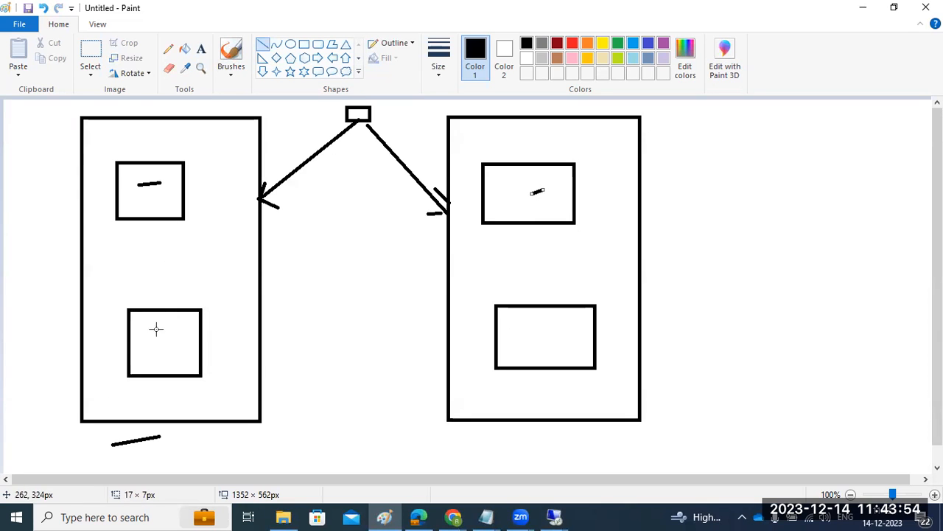
drag(143, 345, 177, 342)
drag(525, 342, 543, 340)
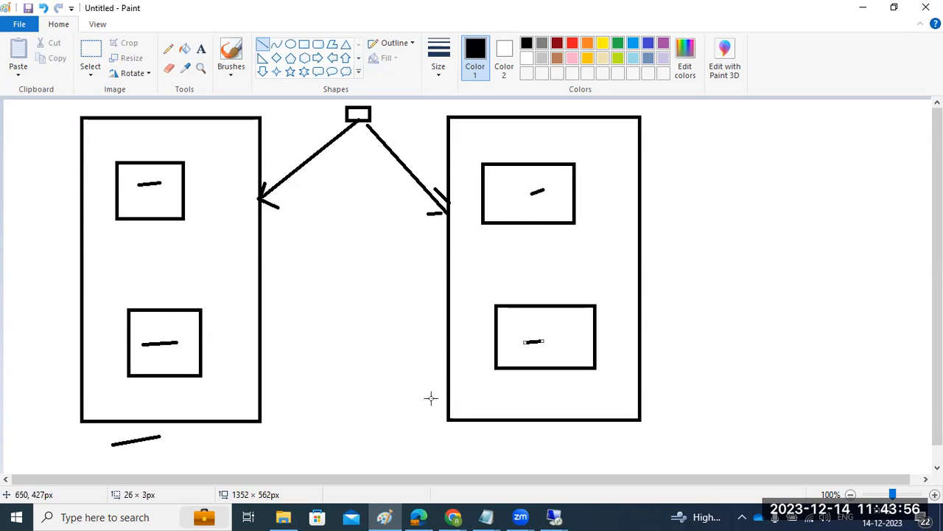
Add short ticks across the lower facing edges of both tall rectangles, and cross out the left one with two diagonal lines.
drag(253, 418, 266, 419)
drag(447, 410, 457, 410)
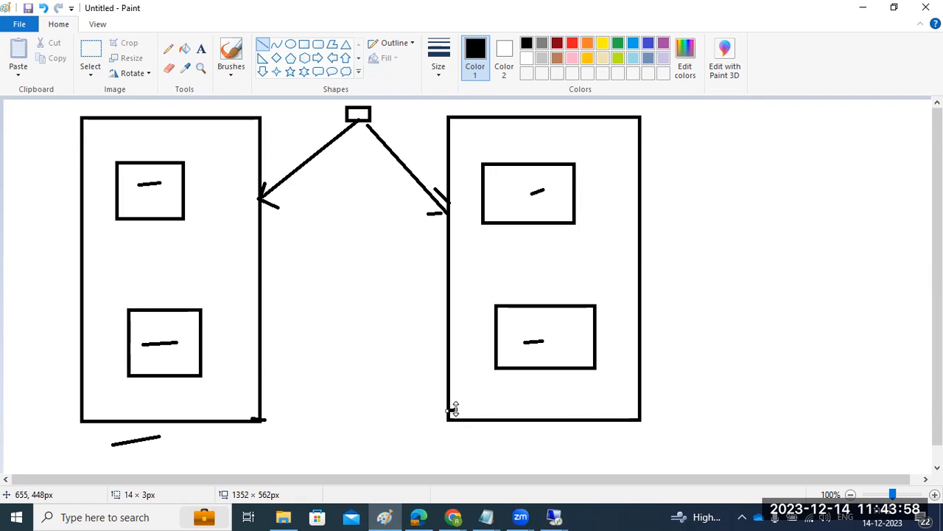
drag(251, 399, 265, 399)
drag(442, 394, 449, 394)
click(276, 372)
click(460, 351)
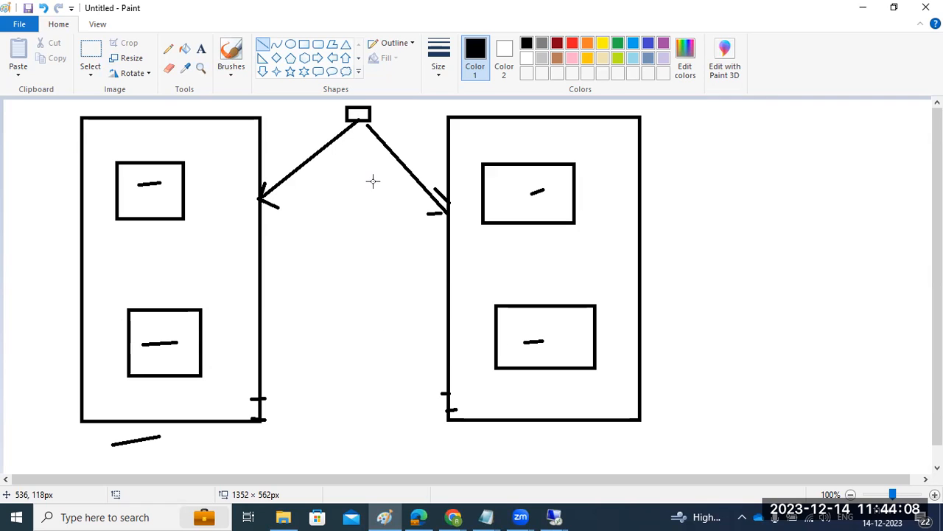
drag(277, 121, 44, 471)
drag(52, 183, 253, 404)
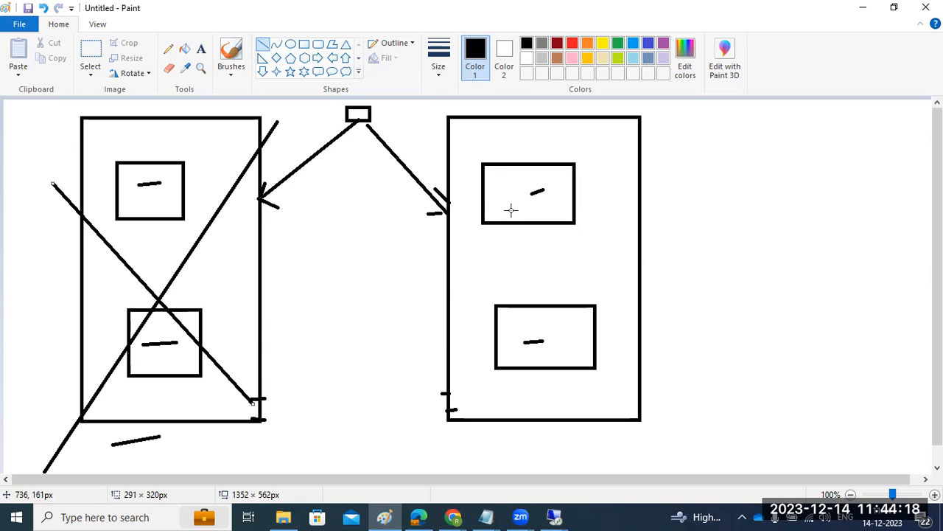
Return to Software Provisioning Manager, expand Distributed System and Standard System under Application Server ABAP, and start the Standard System installation.
click(555, 517)
click(503, 484)
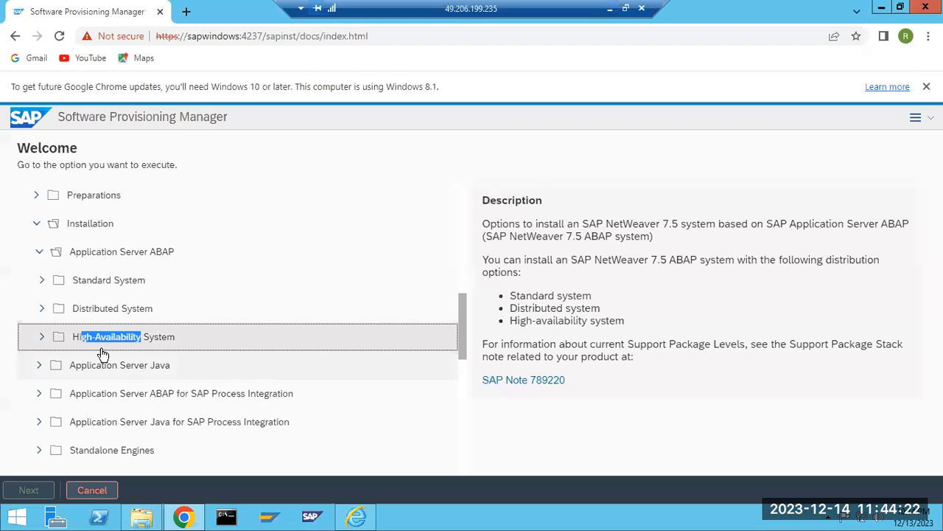
double_click(87, 310)
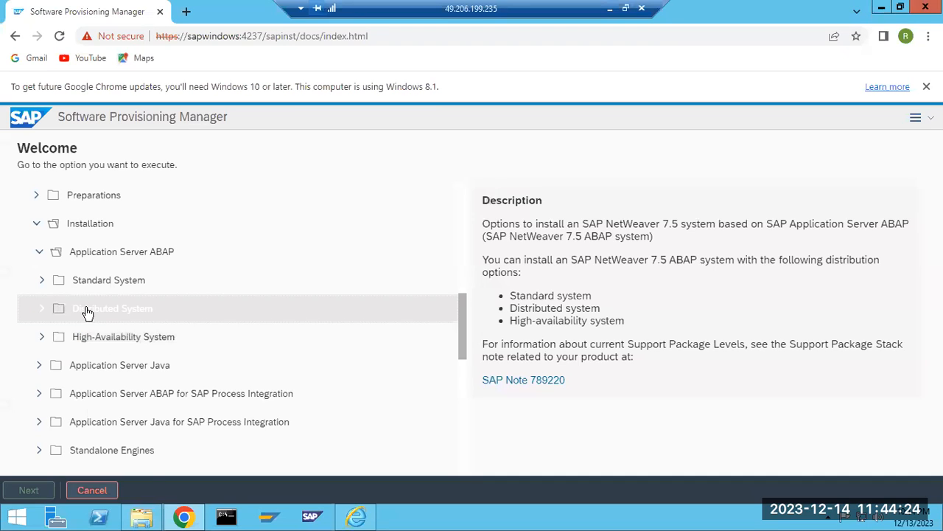
double_click(91, 281)
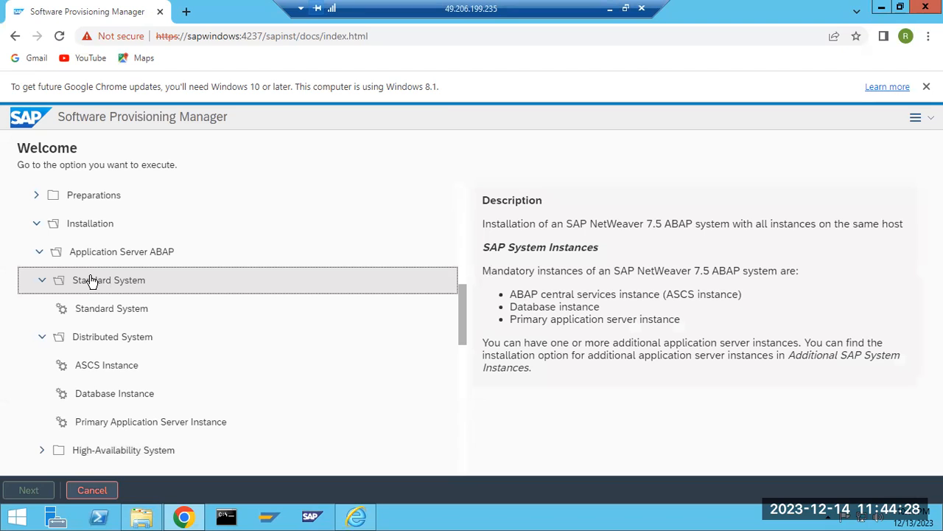
double_click(107, 311)
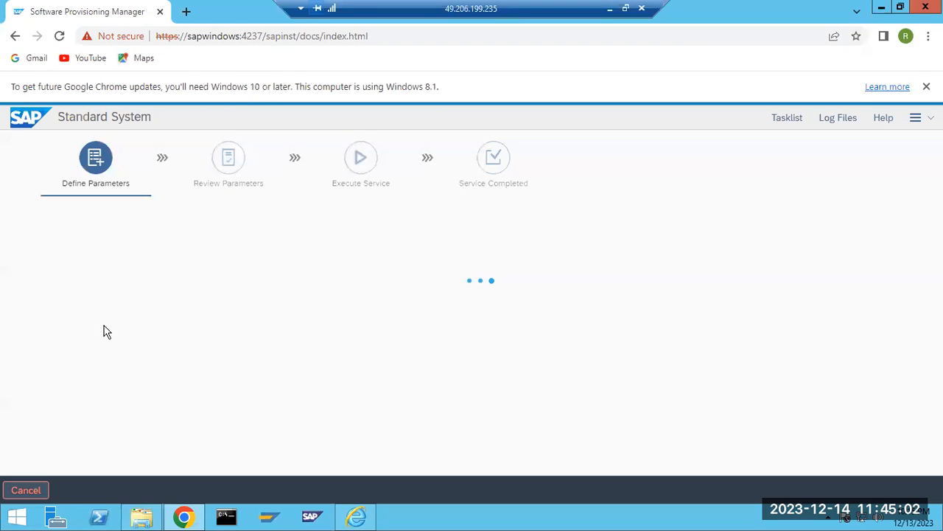
Cancel the Standard System process execution, and close the browser and the SWPM folder window.
click(31, 489)
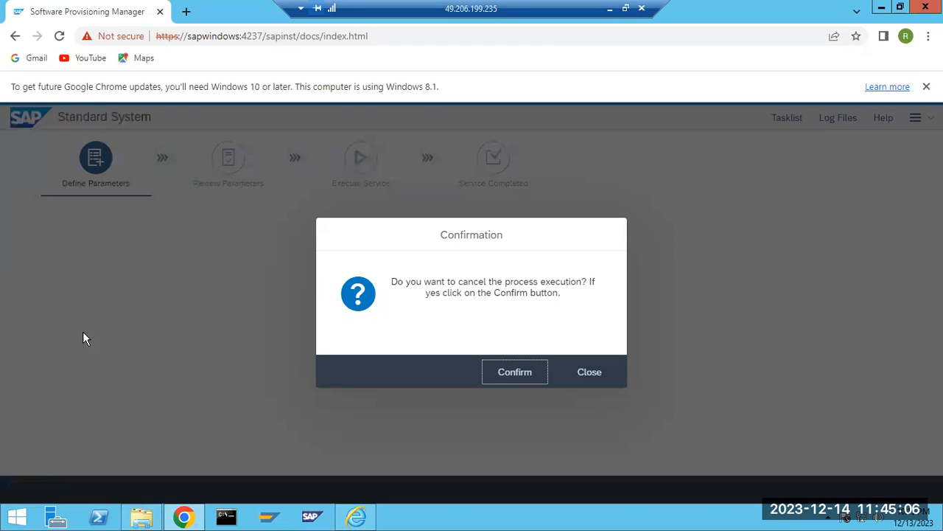
click(524, 374)
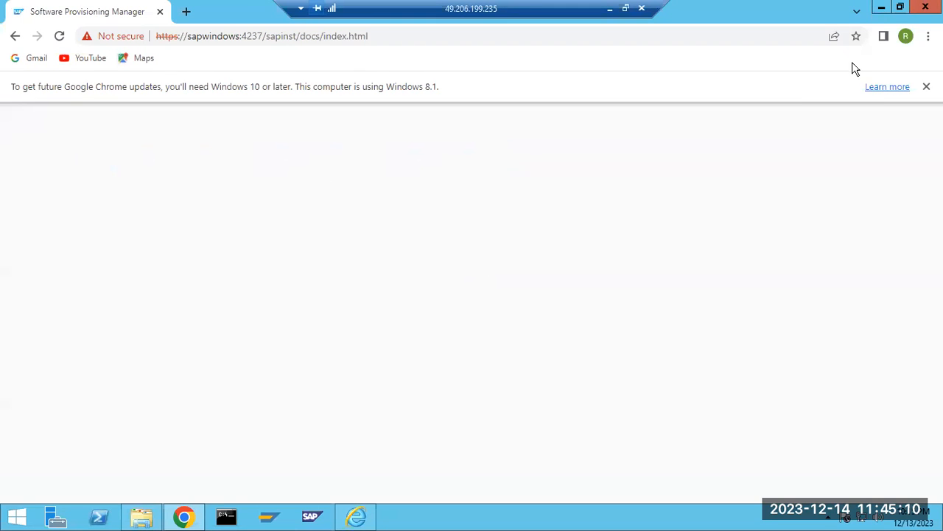
click(926, 6)
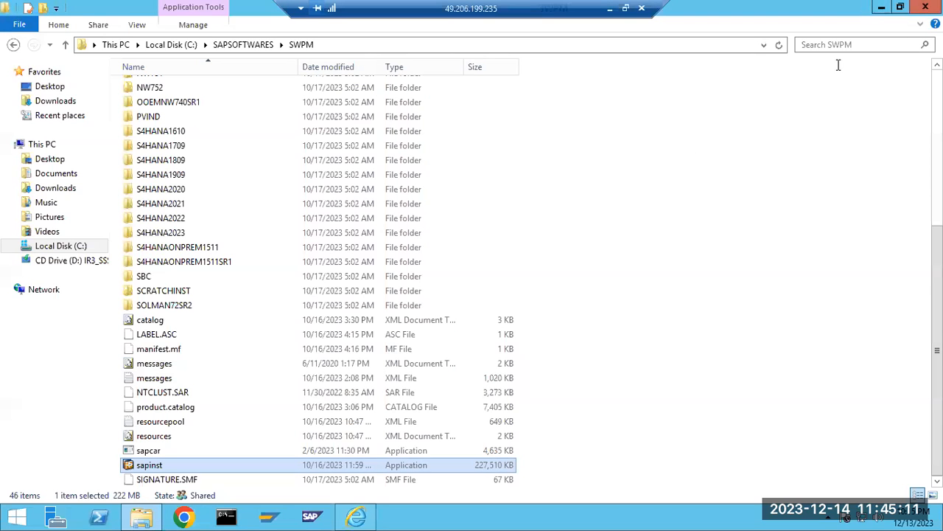
click(926, 7)
Check the detailed process list in Task Manager for running SAP processes starting with "saps", close Task Manager and refresh the desktop.
right_click(452, 519)
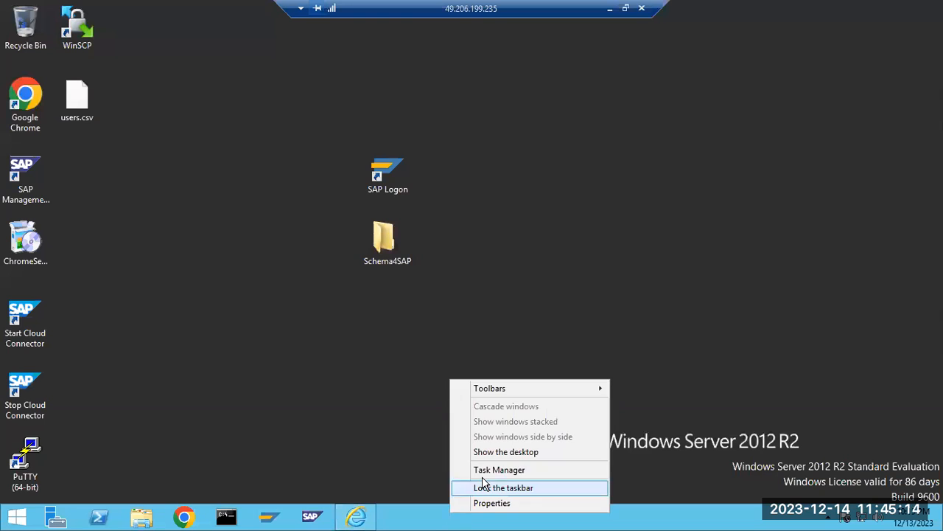
click(480, 467)
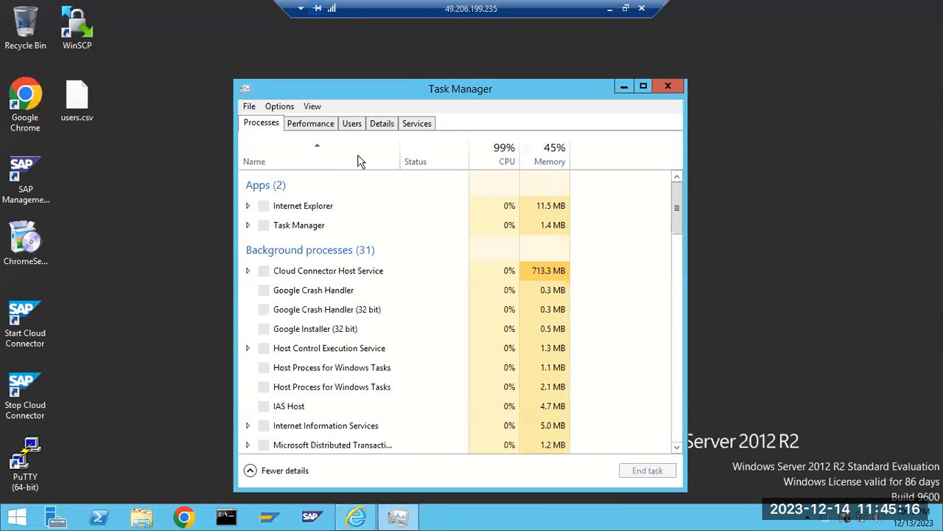
click(375, 123)
click(345, 251)
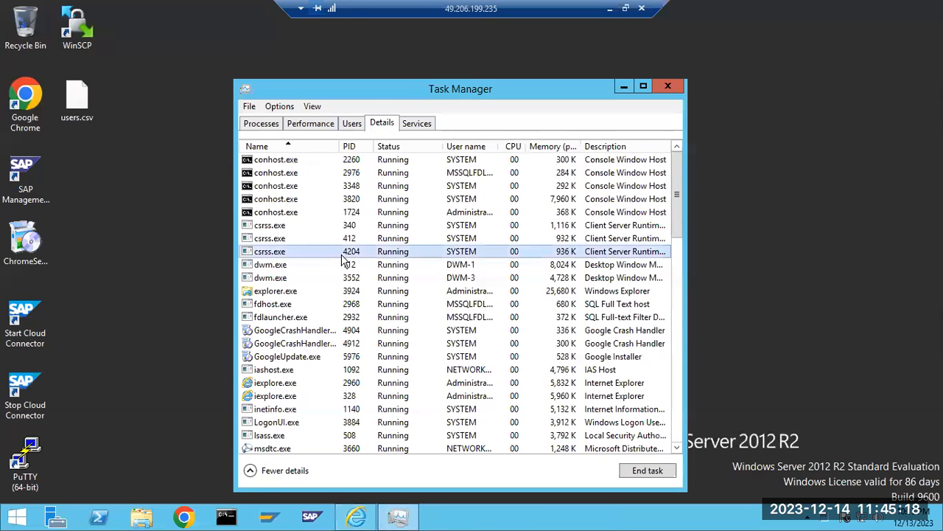
text(saps)
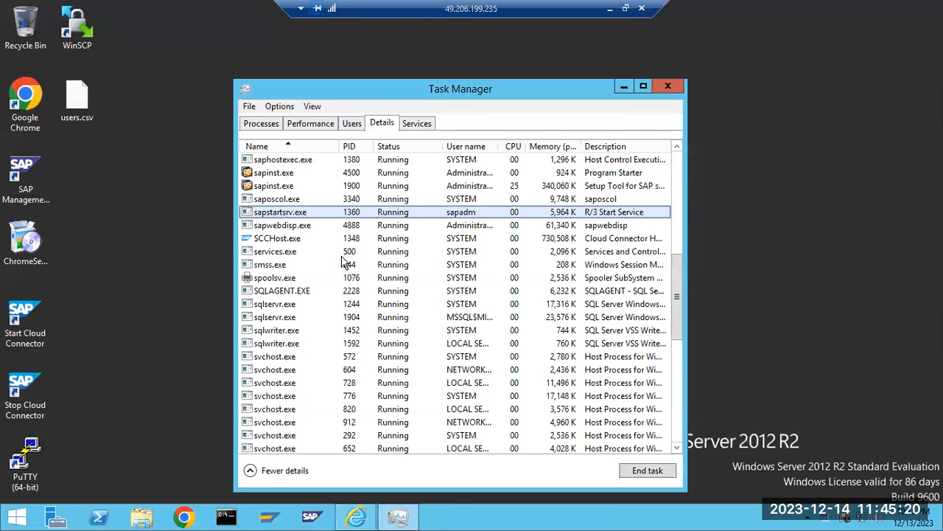
click(439, 83)
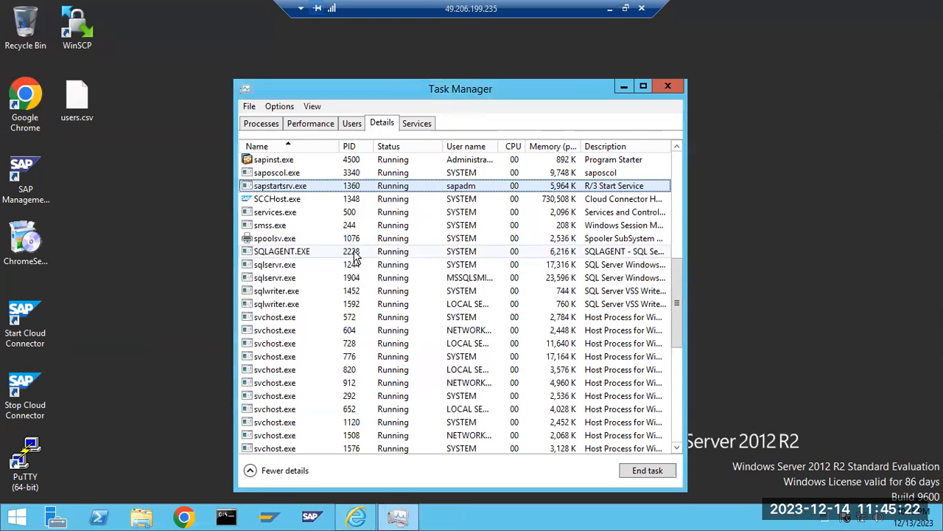
scroll(325, 209, up, 3)
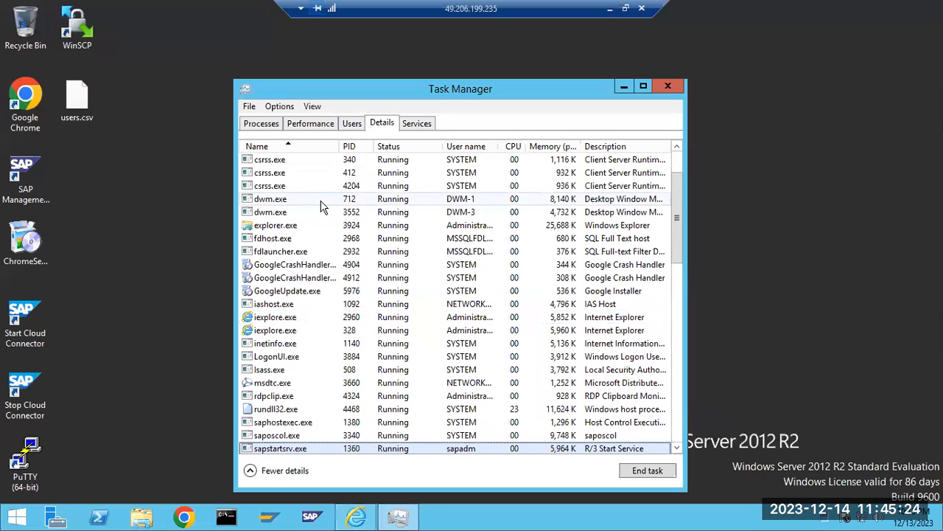
scroll(320, 209, down, 7)
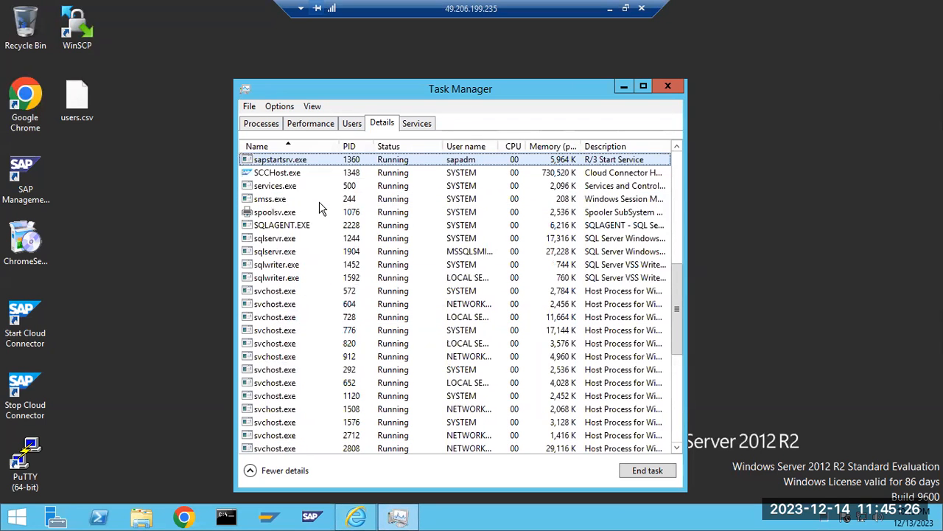
click(668, 86)
right_click(271, 311)
click(299, 349)
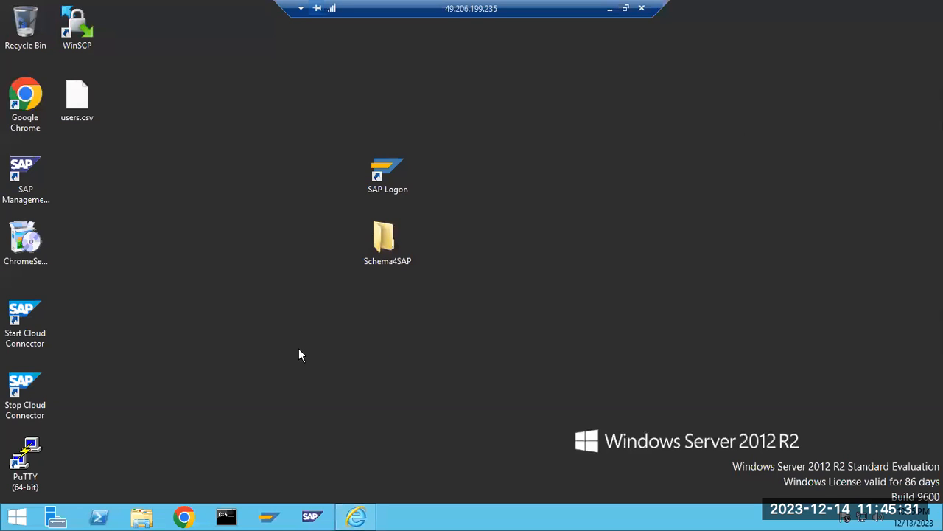
Open the SWPM folder inside SAPSOFTWARES on Local Disk (C:) and show the files at the end of its listing.
click(140, 516)
double_click(194, 206)
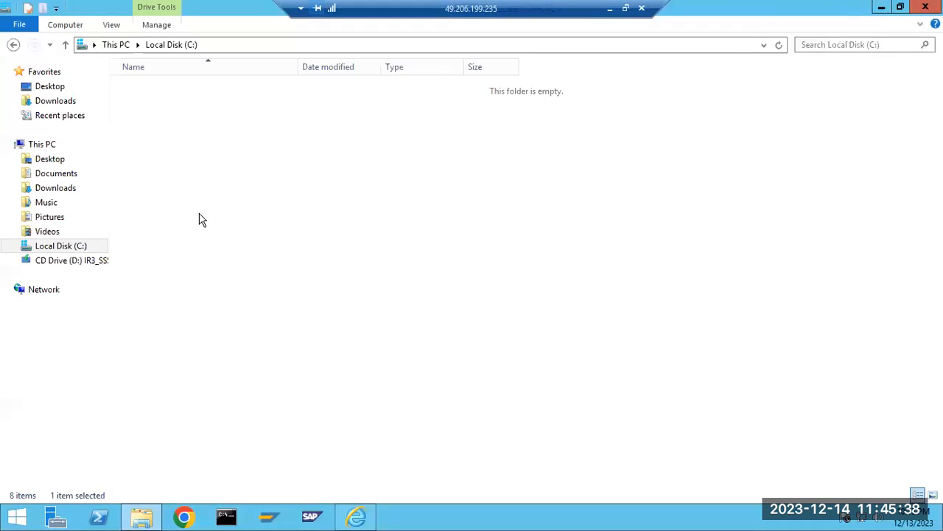
double_click(153, 180)
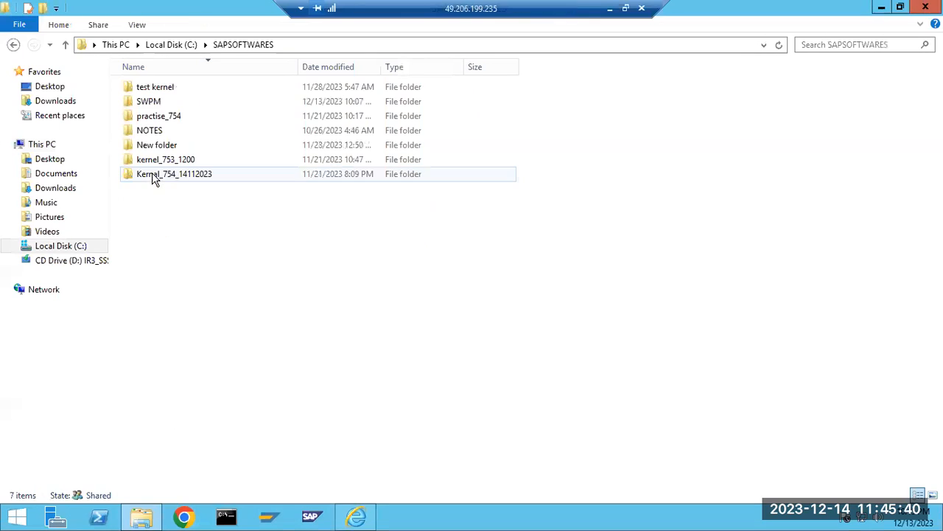
double_click(148, 101)
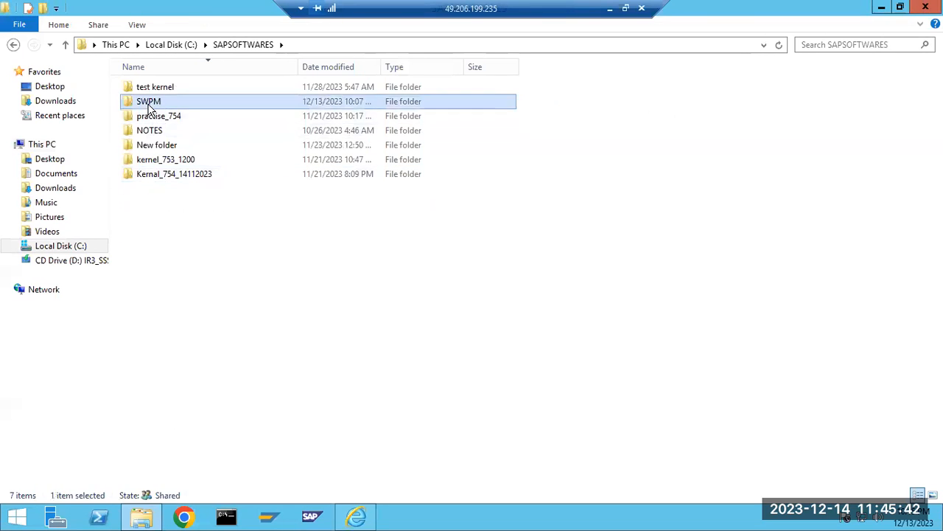
scroll(151, 389, down, 5)
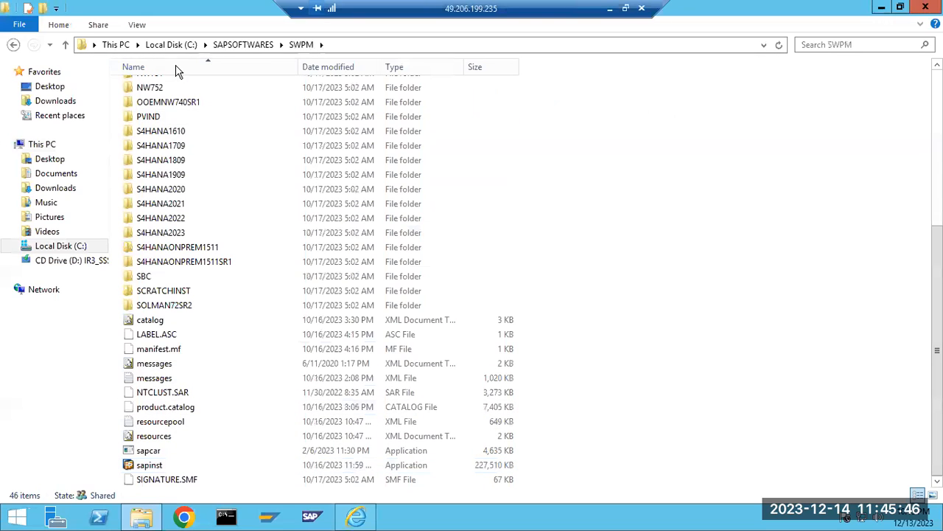
Close the leftover Internet Explorer window and the SWPM folder window.
right_click(356, 518)
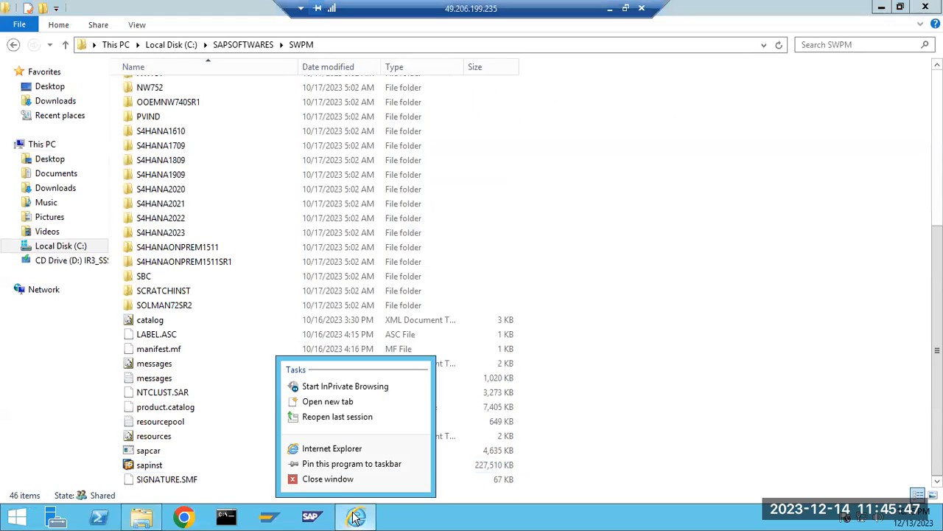
click(327, 480)
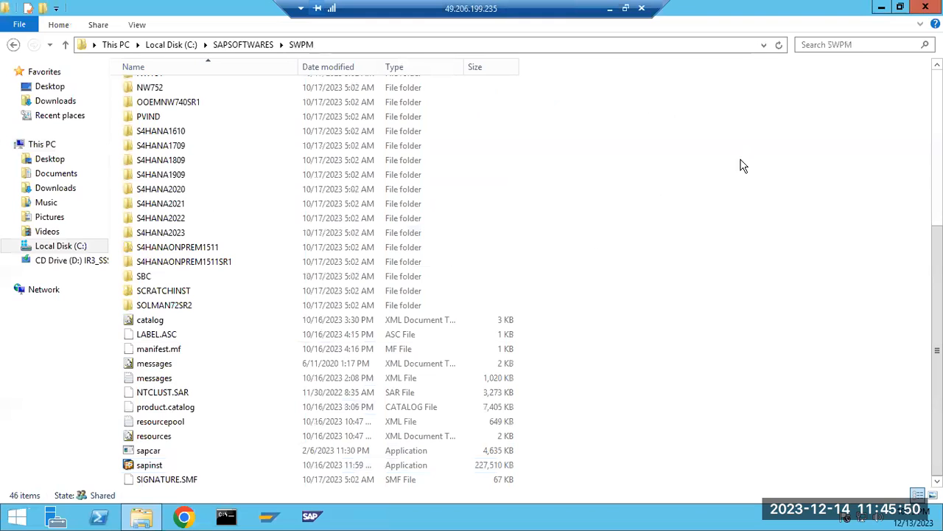
click(925, 7)
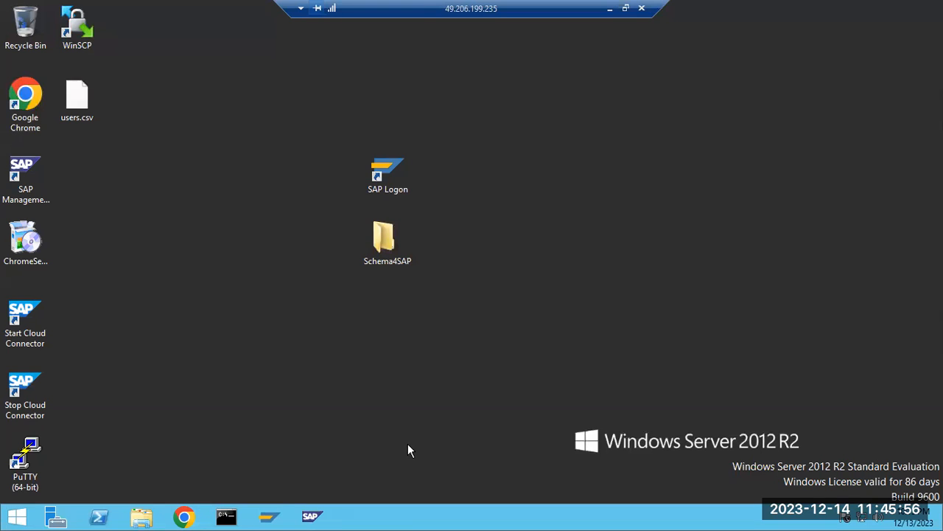
Open Local Disk (C:) in a new File Explorer window.
click(143, 520)
double_click(212, 212)
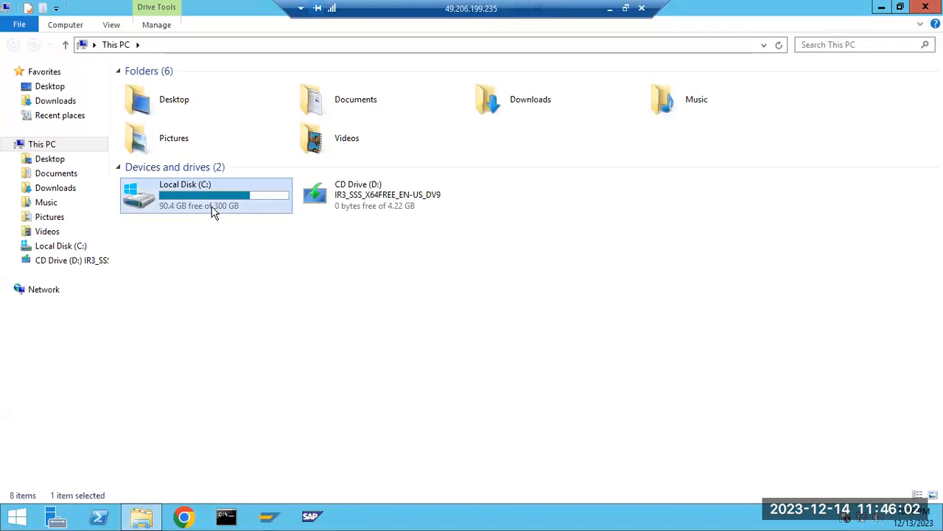